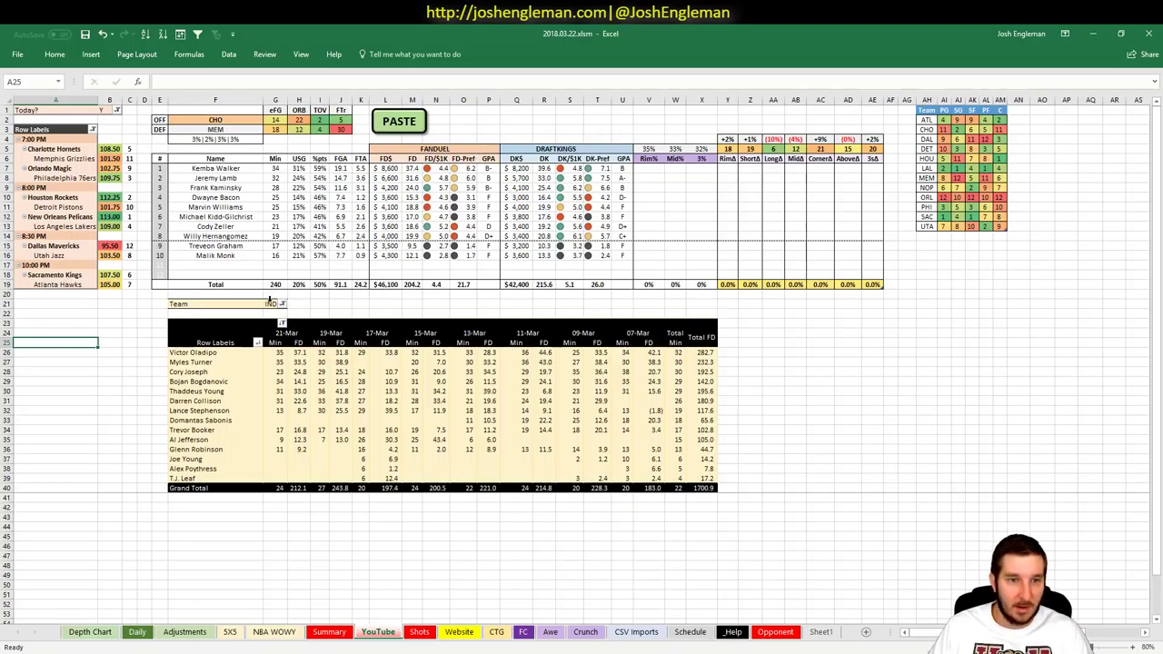
# Link the OFF team cell F2 to the pivot table's Team filter with the formula =G21.
pyautogui.click(236, 121)
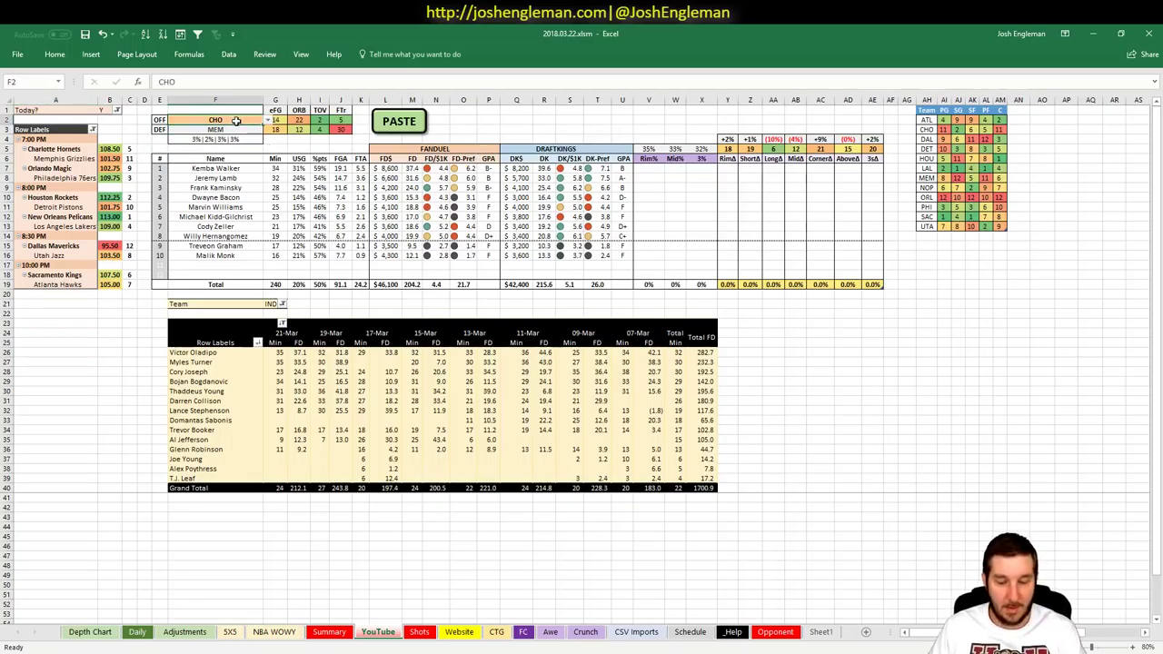
pyautogui.write('=')
pyautogui.click(273, 303)
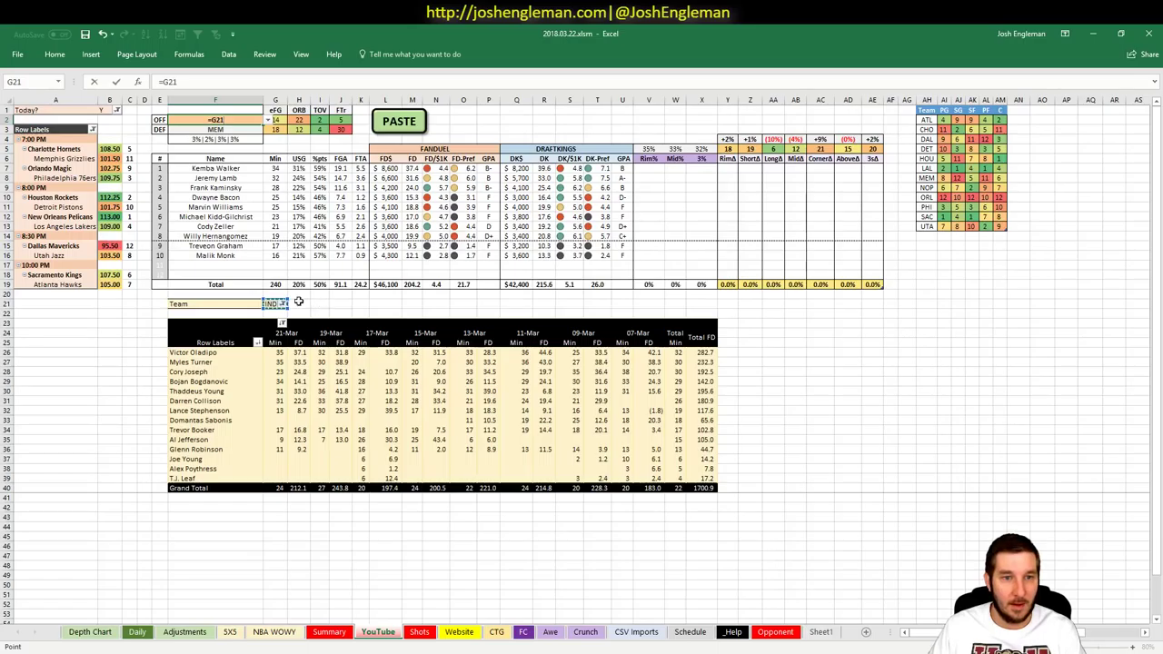
pyautogui.press('Return')
# Set the pivot table's Team filter in G21 to CHO.
pyautogui.click(275, 303)
pyautogui.write('C')
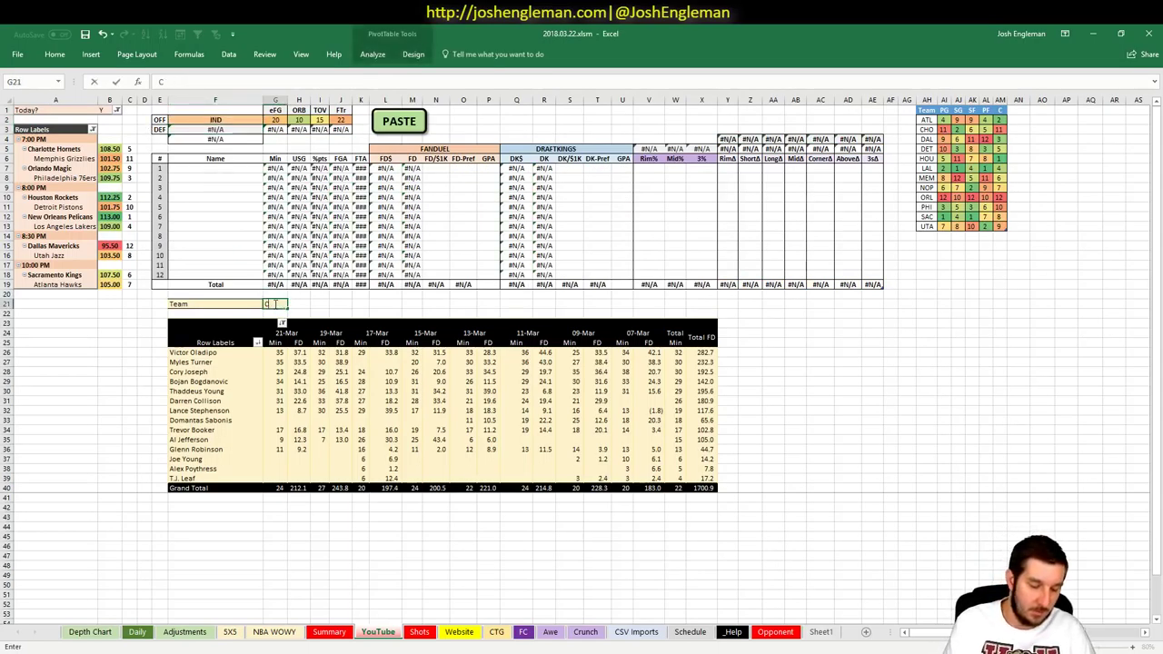
pyautogui.write('HO')
pyautogui.press('Return')
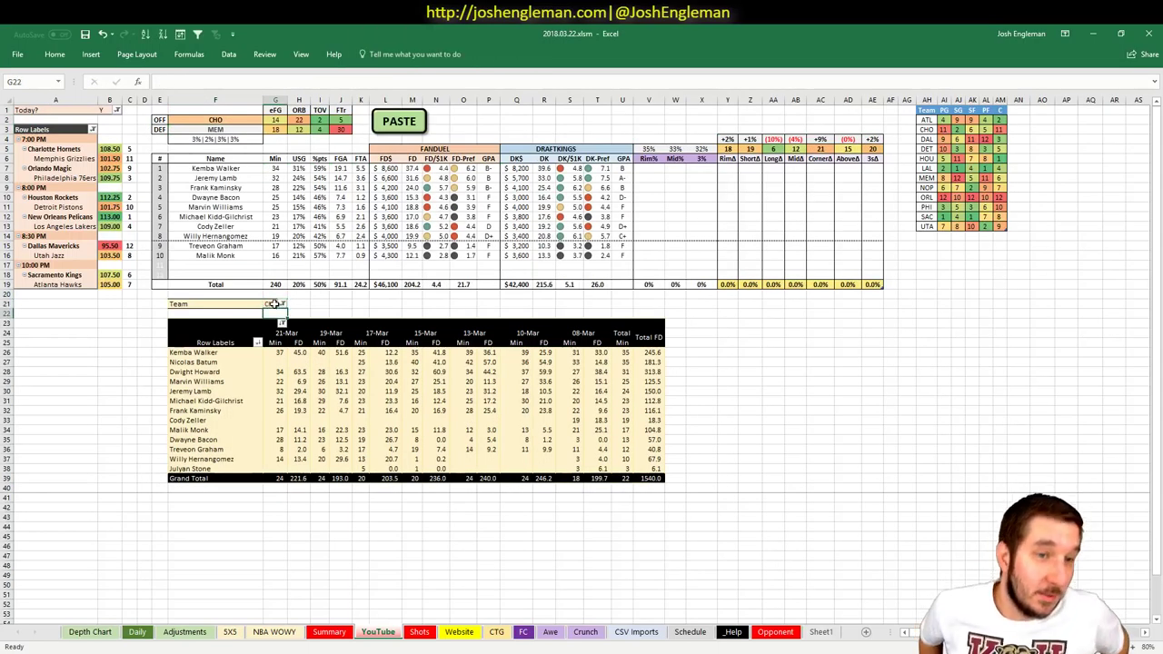
pyautogui.rightClick(350, 374)
pyautogui.press('Escape')
pyautogui.click(373, 305)
pyautogui.click(342, 305)
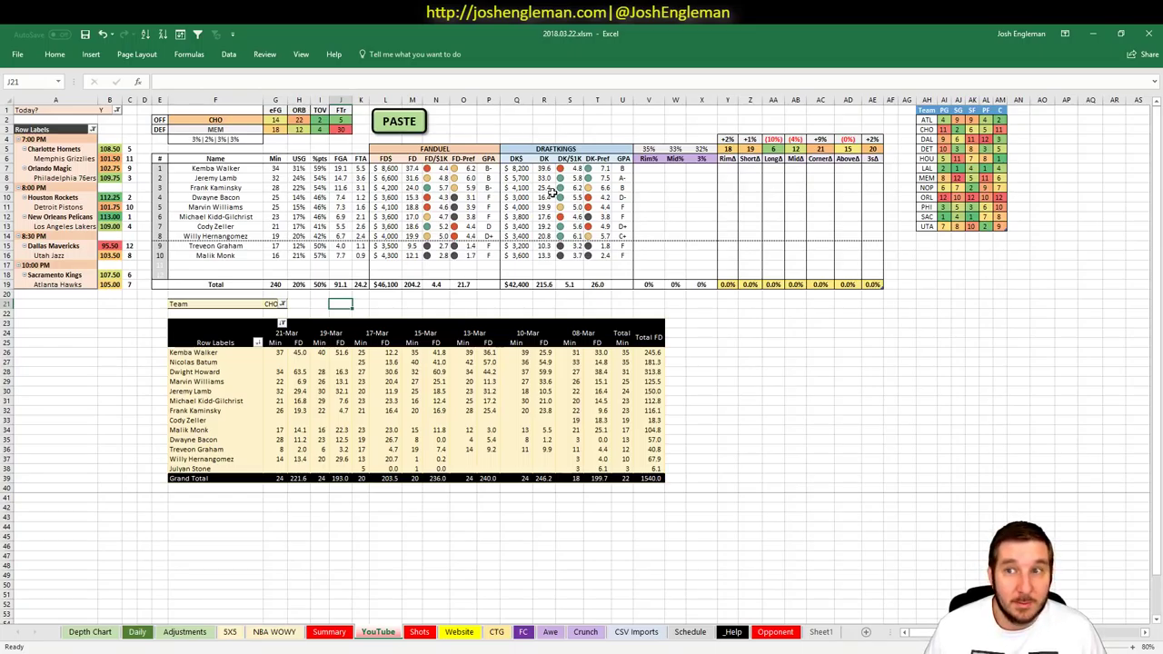
# Switch to the browser and open the DvP Deep Dive on Fantasy5x5 by way of the Advanced DvP Spots page.
pyautogui.hotkey('alt', 'Tab')
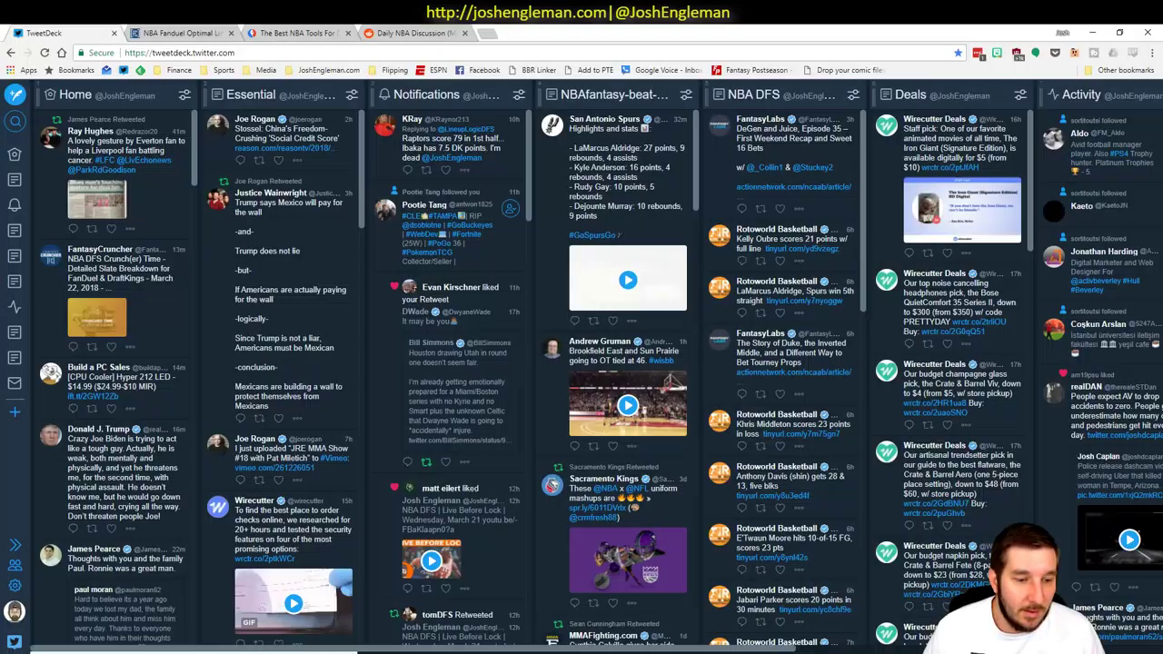
pyautogui.click(309, 35)
pyautogui.scroll(15, 507, 180)
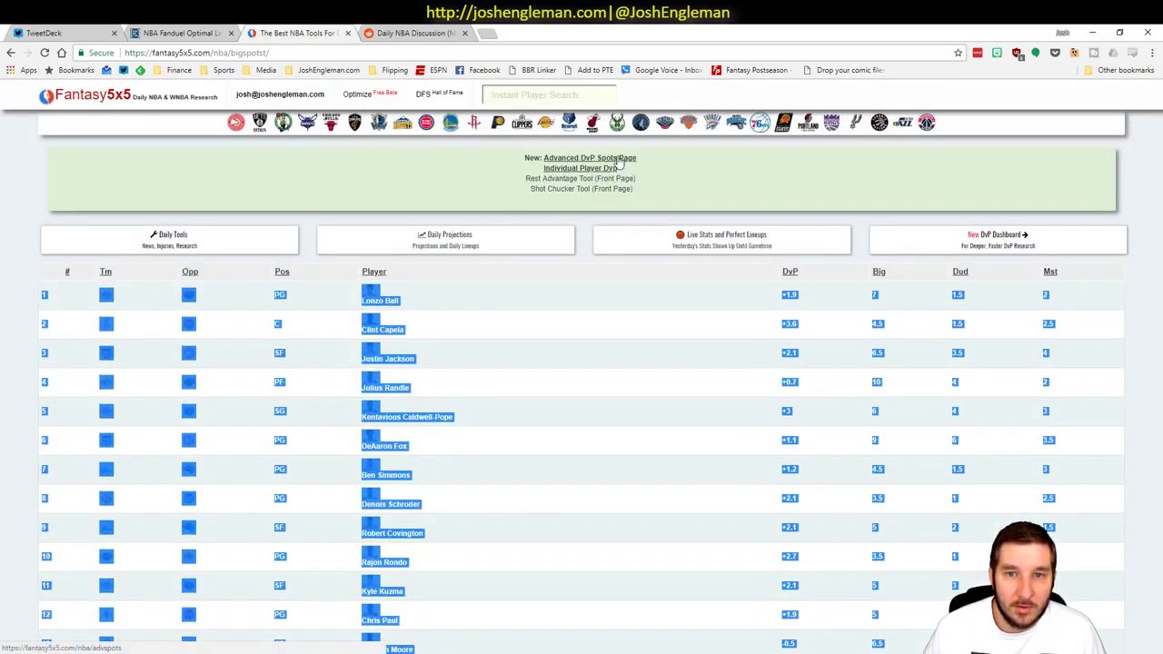
pyautogui.click(619, 159)
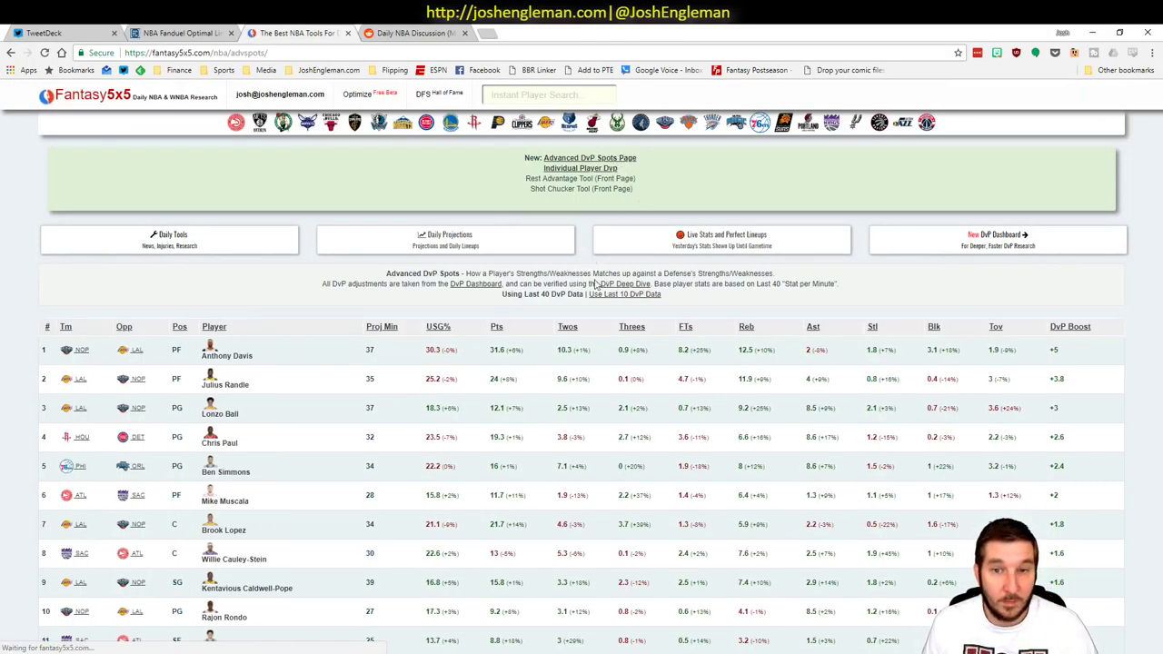
pyautogui.click(607, 285)
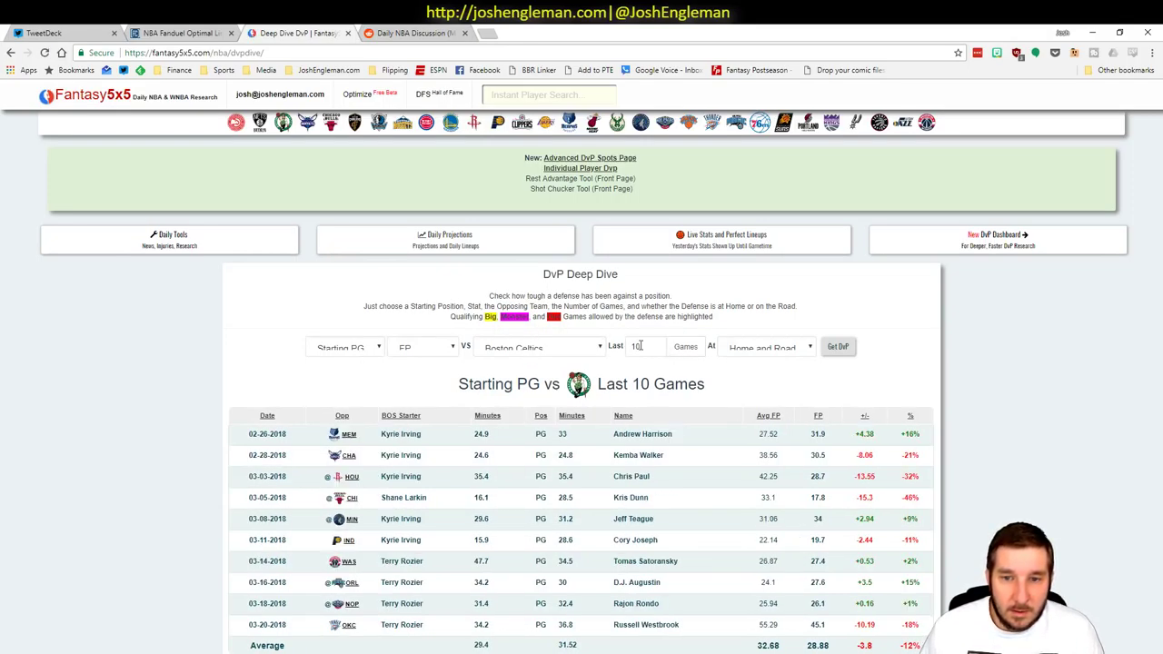
# Look up the FPPM that starting PGs posted against the Memphis Grizzlies over the last 12 games, home and road.
pyautogui.doubleClick(639, 346)
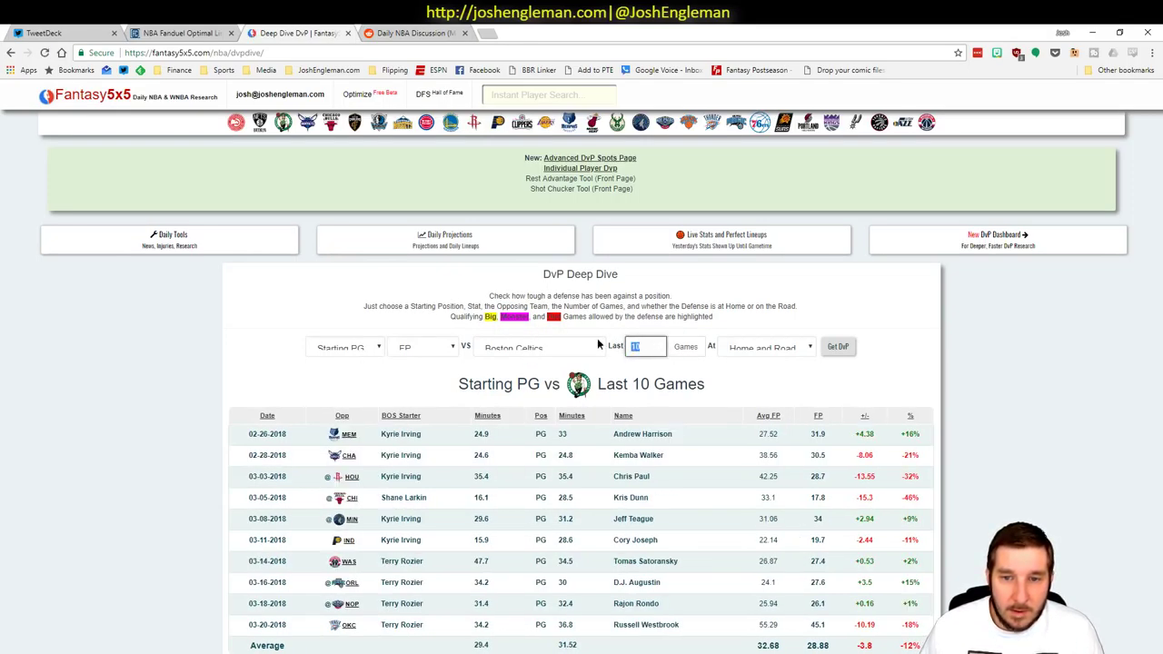
pyautogui.write('12')
pyautogui.click(423, 347)
pyautogui.click(523, 353)
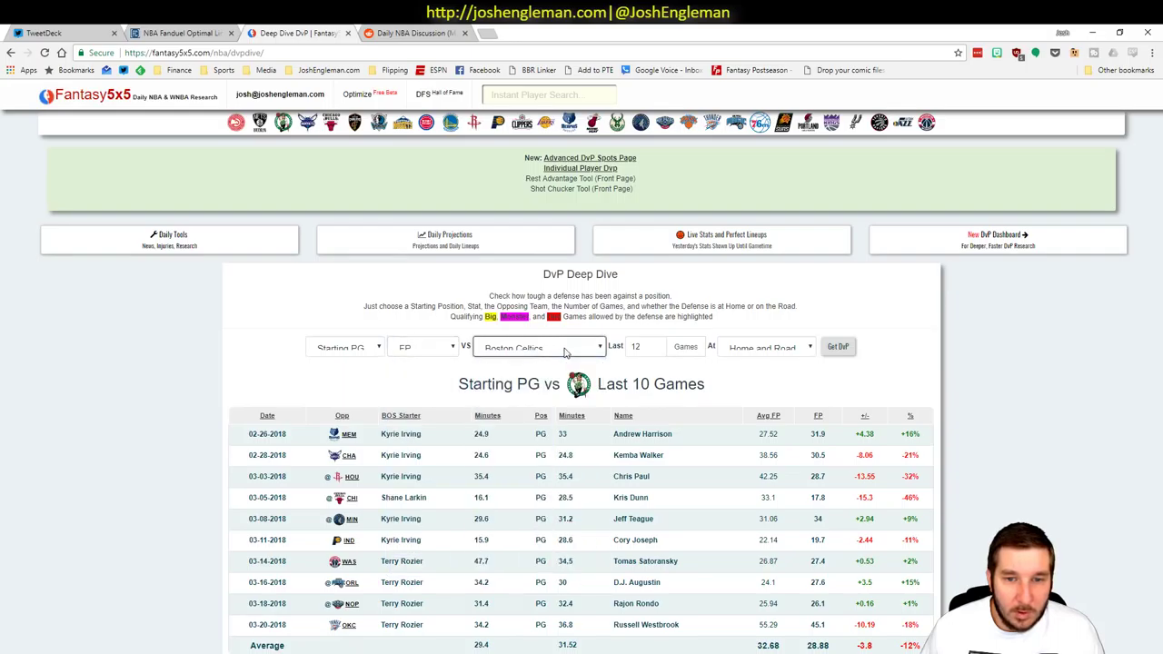
pyautogui.click(524, 352)
pyautogui.click(549, 518)
pyautogui.click(449, 348)
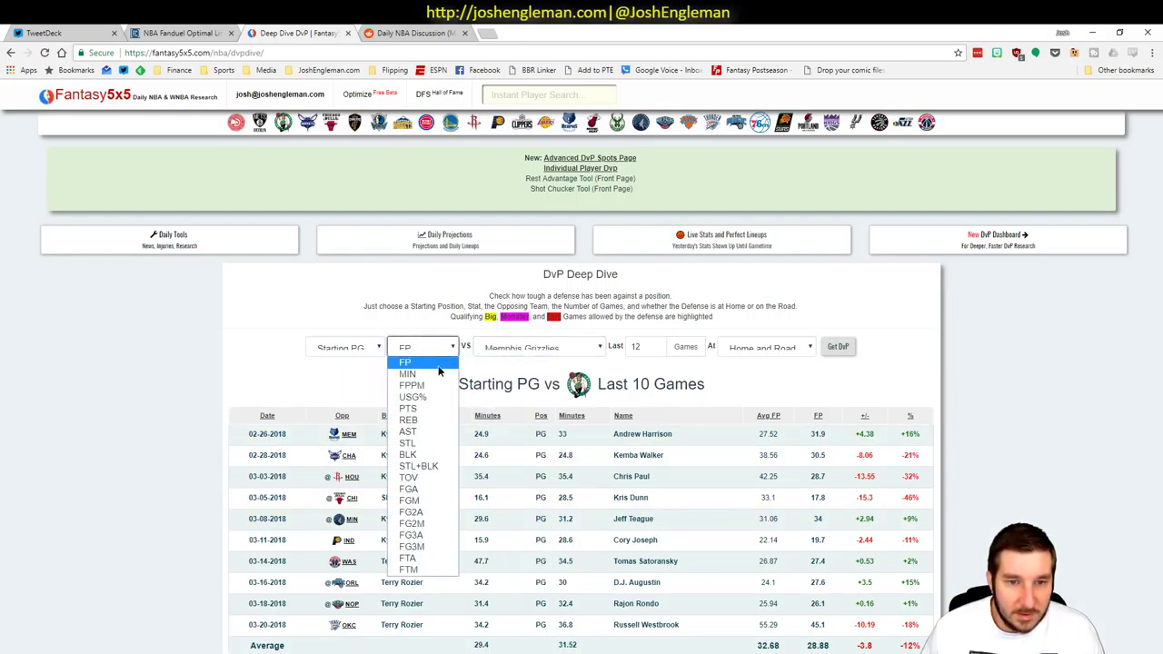
pyautogui.click(446, 389)
pyautogui.click(840, 347)
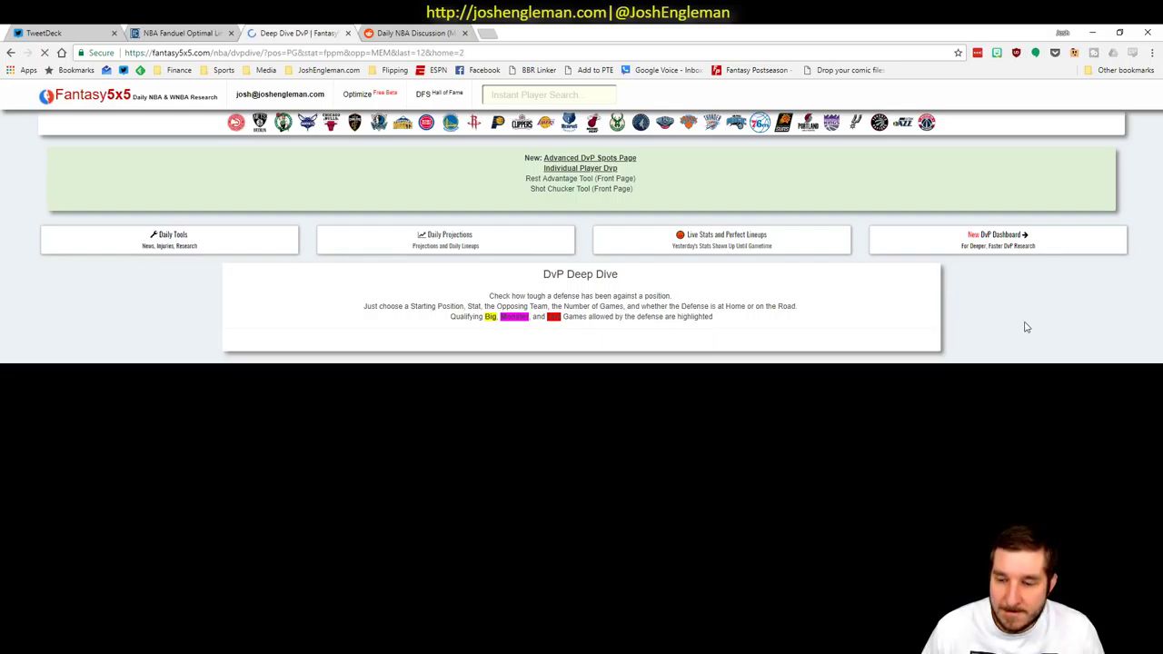
pyautogui.scroll(-2, 1017, 324)
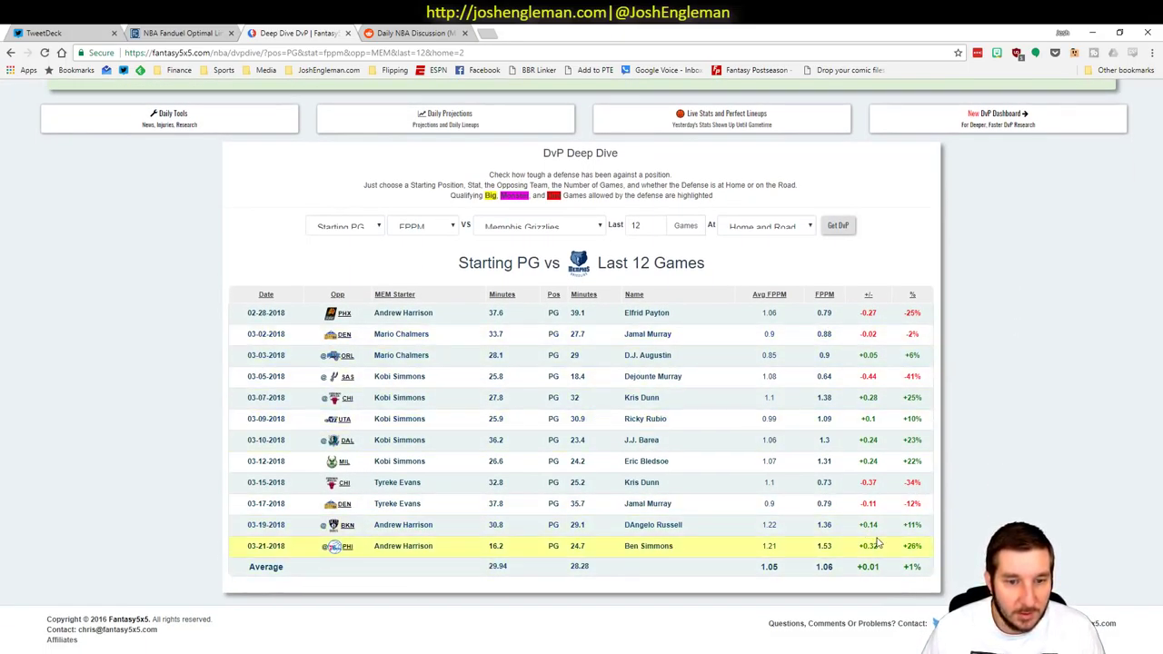
# Switch back to the Excel workbook and review the CHO players' projections, starting with the first FanDuel salary.
pyautogui.hotkey('alt', 'Tab')
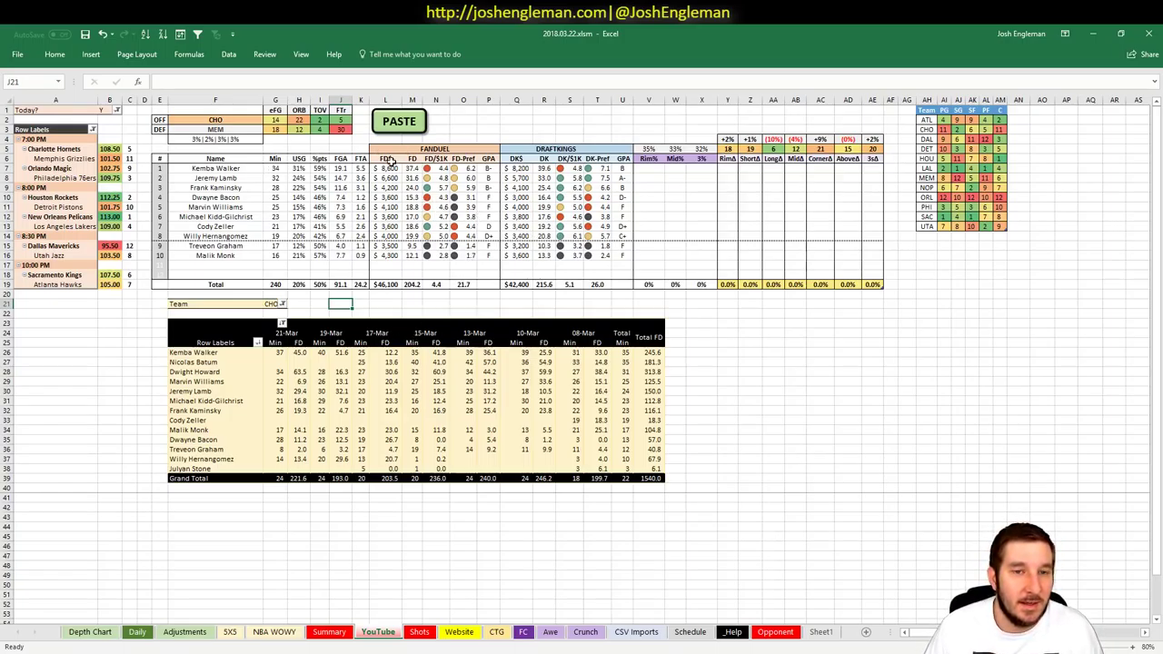
pyautogui.click(387, 169)
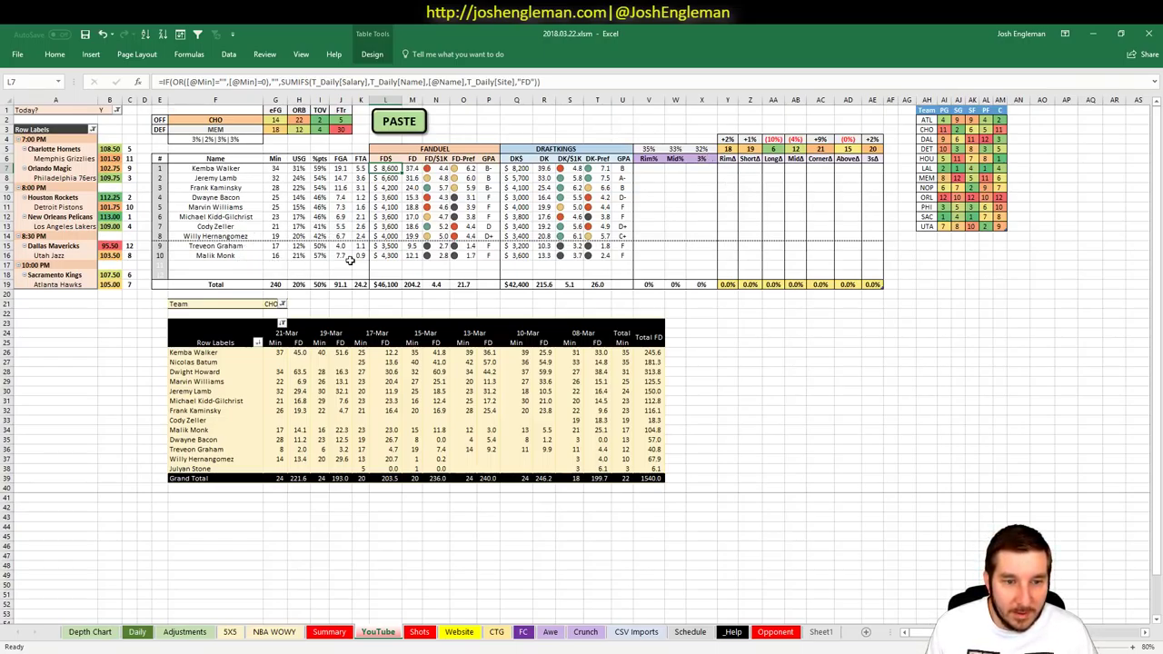
# Try entering MEM directly in the OFF team cell F2.
pyautogui.click(229, 118)
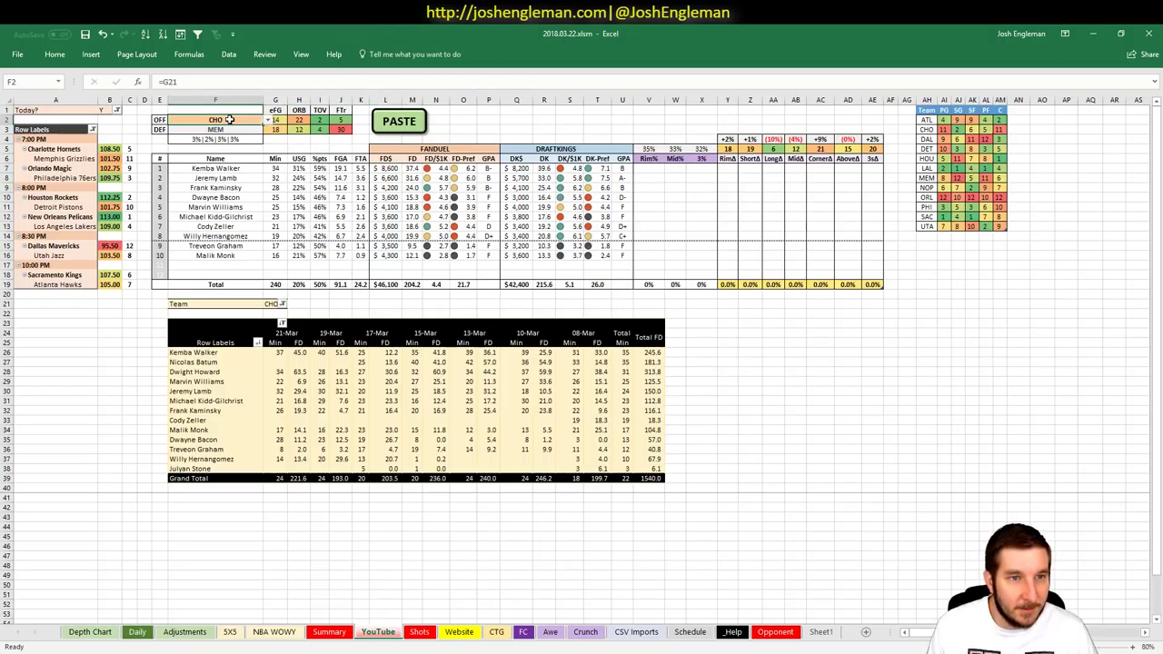
pyautogui.write('MEM')
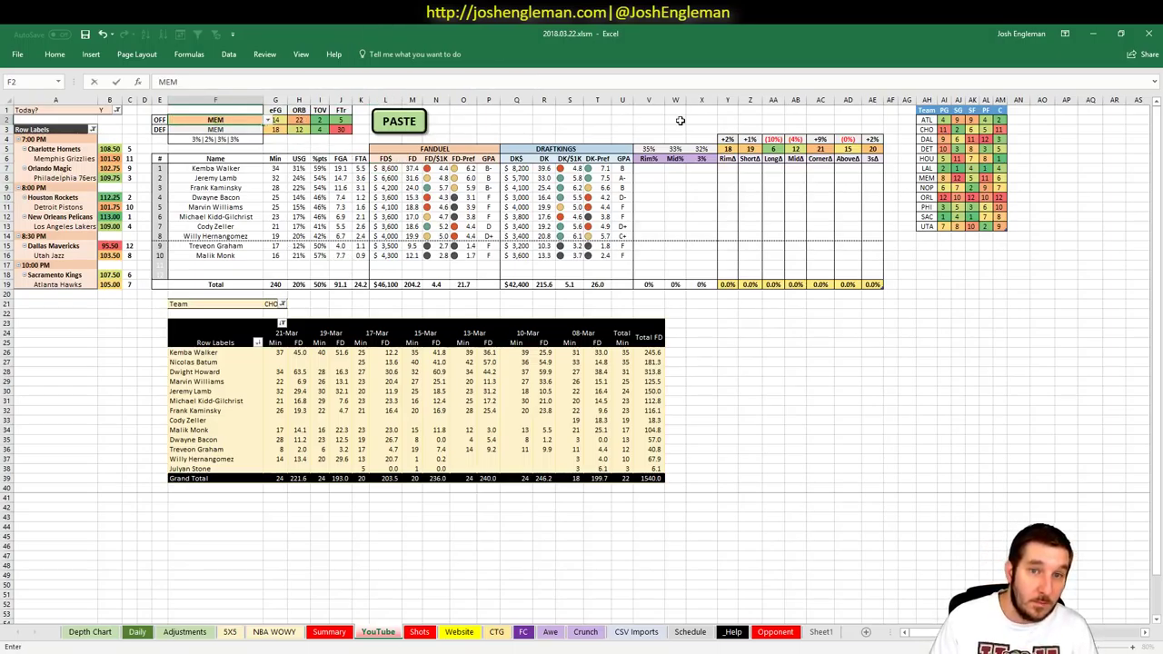
pyautogui.press('Return')
pyautogui.click(489, 119)
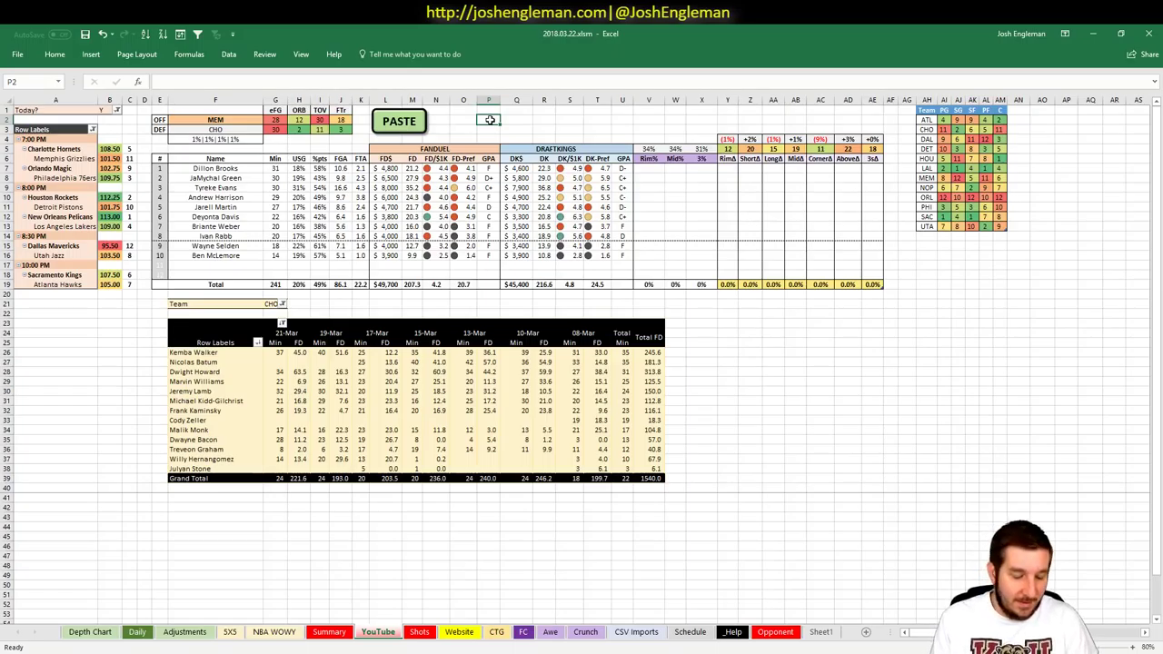
# Set the pivot table's Team filter in G21 to MEM.
pyautogui.click(271, 303)
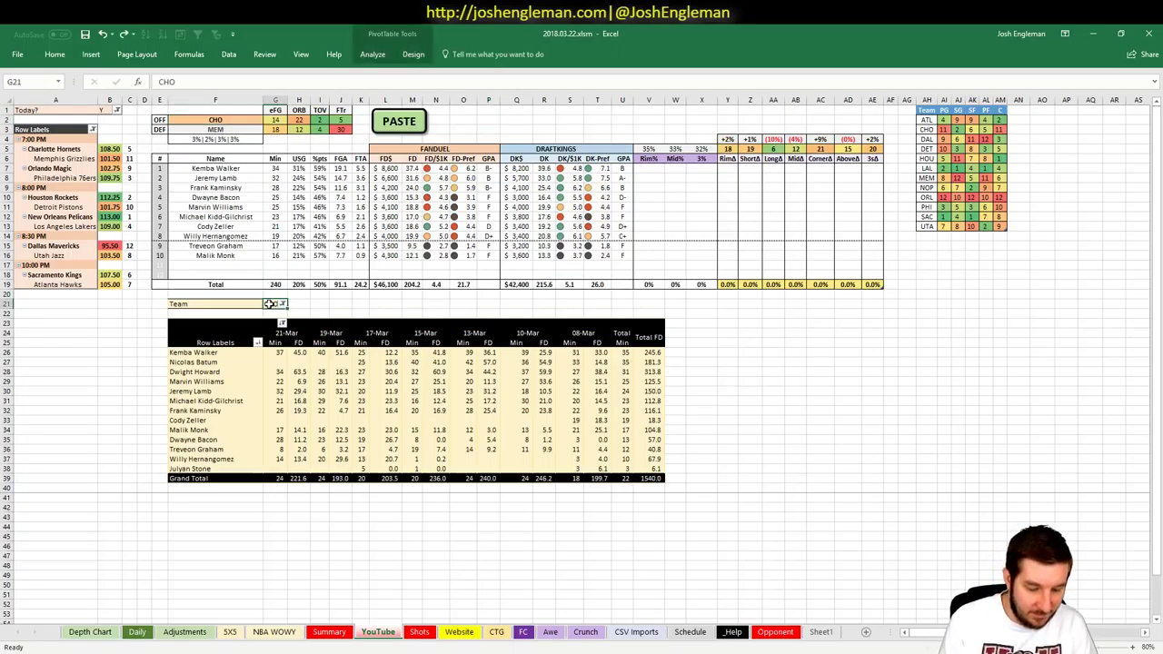
pyautogui.write('MEM')
pyautogui.press('Return')
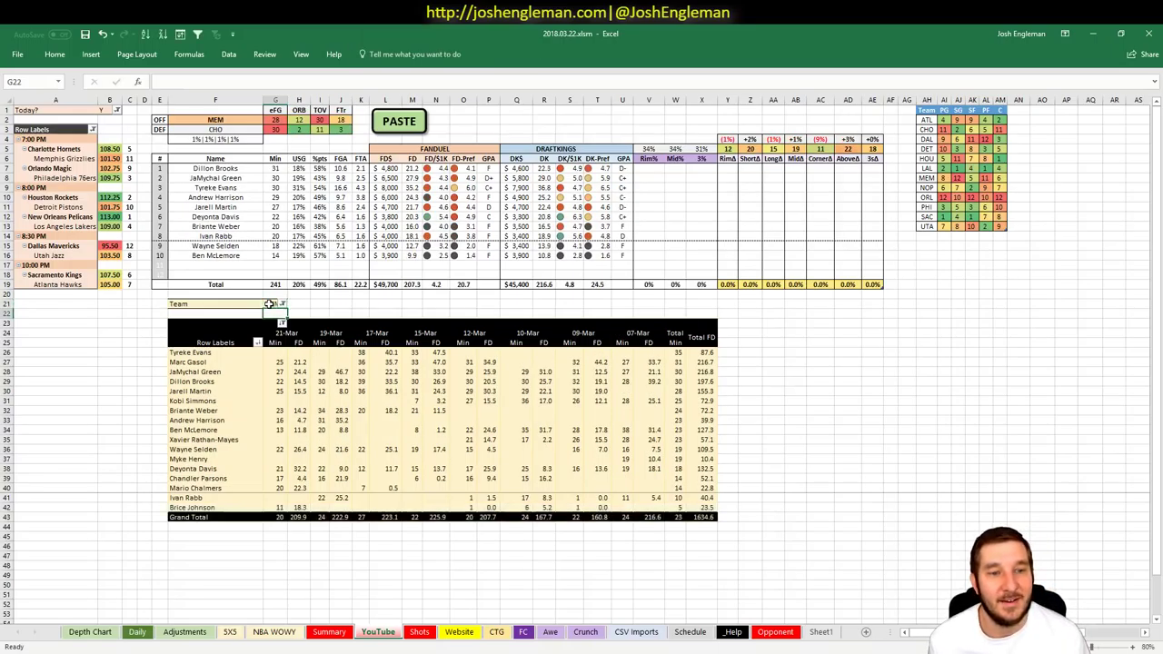
pyautogui.press('Up')
pyautogui.press('Right')
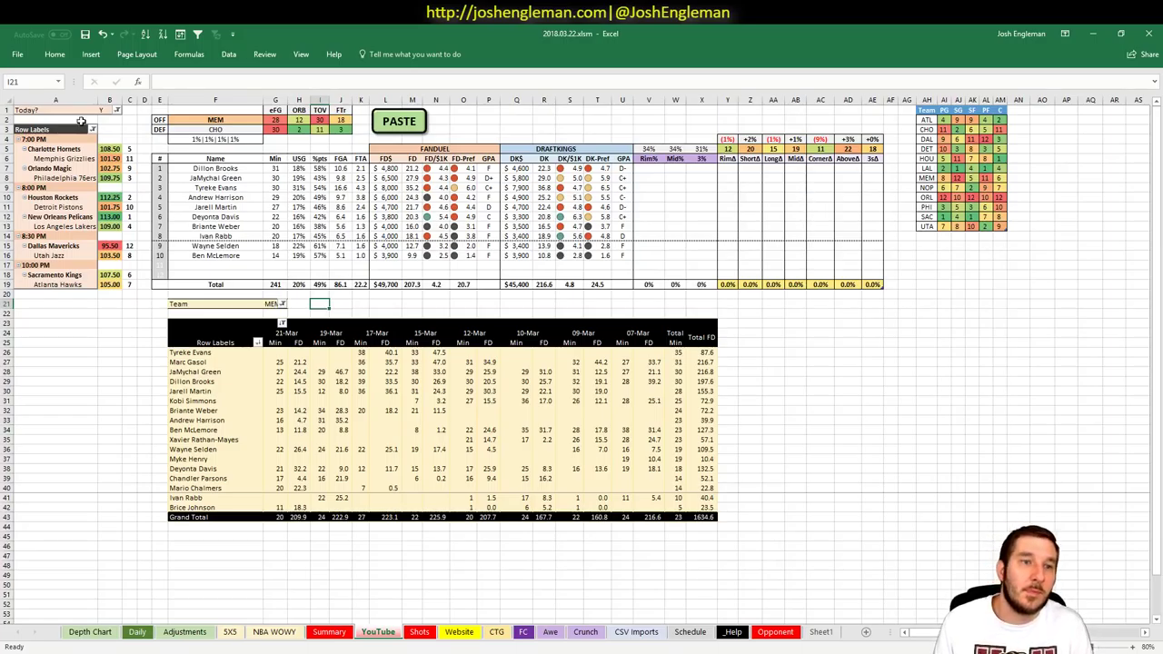
# Try entering ORL directly in the OFF team cell F2, and undo the entry to restore its link.
pyautogui.click(241, 120)
pyautogui.write('ORL')
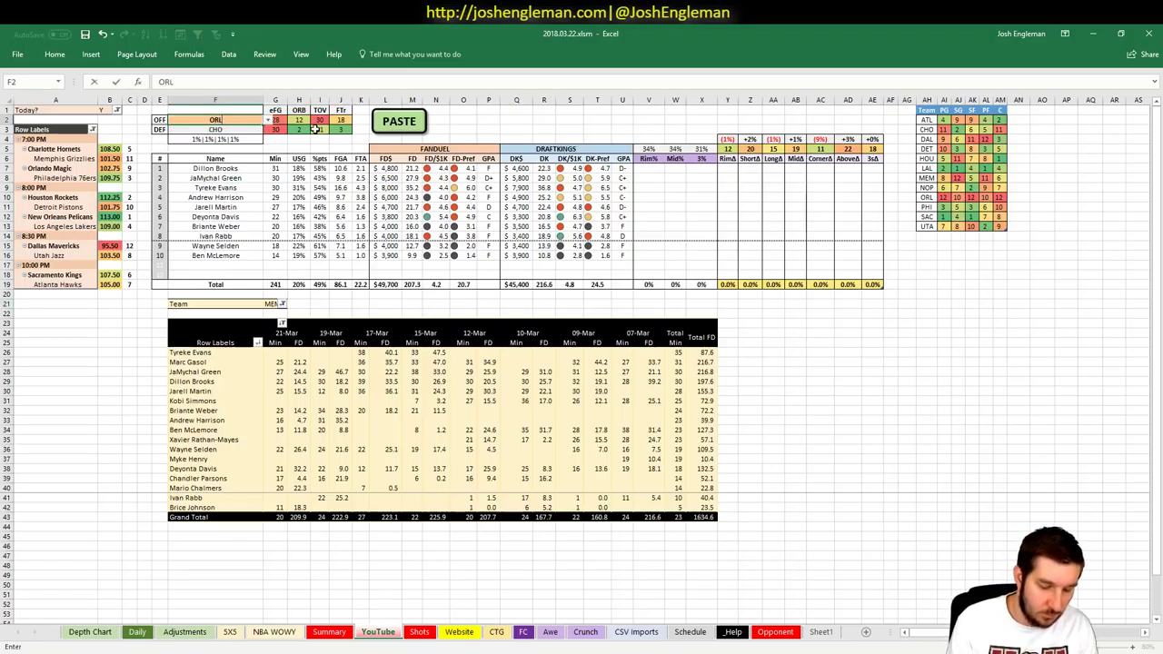
pyautogui.press('Up')
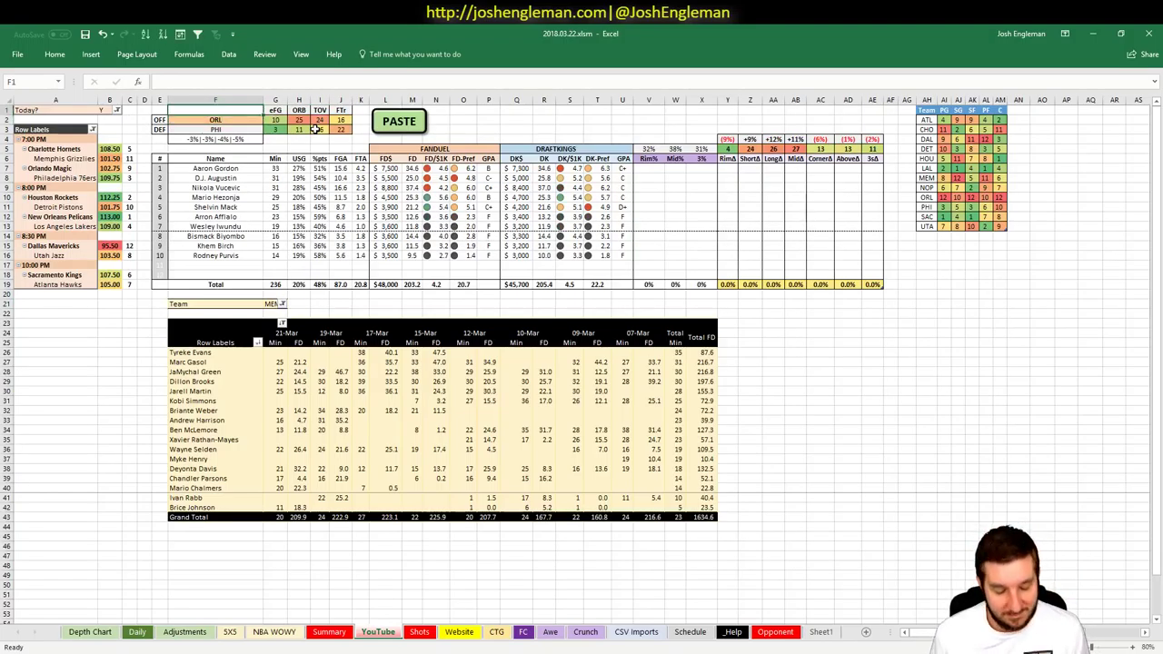
pyautogui.hotkey('ctrl', 'z')
# Set the pivot table's Team filter in G21 to ORL.
pyautogui.click(275, 303)
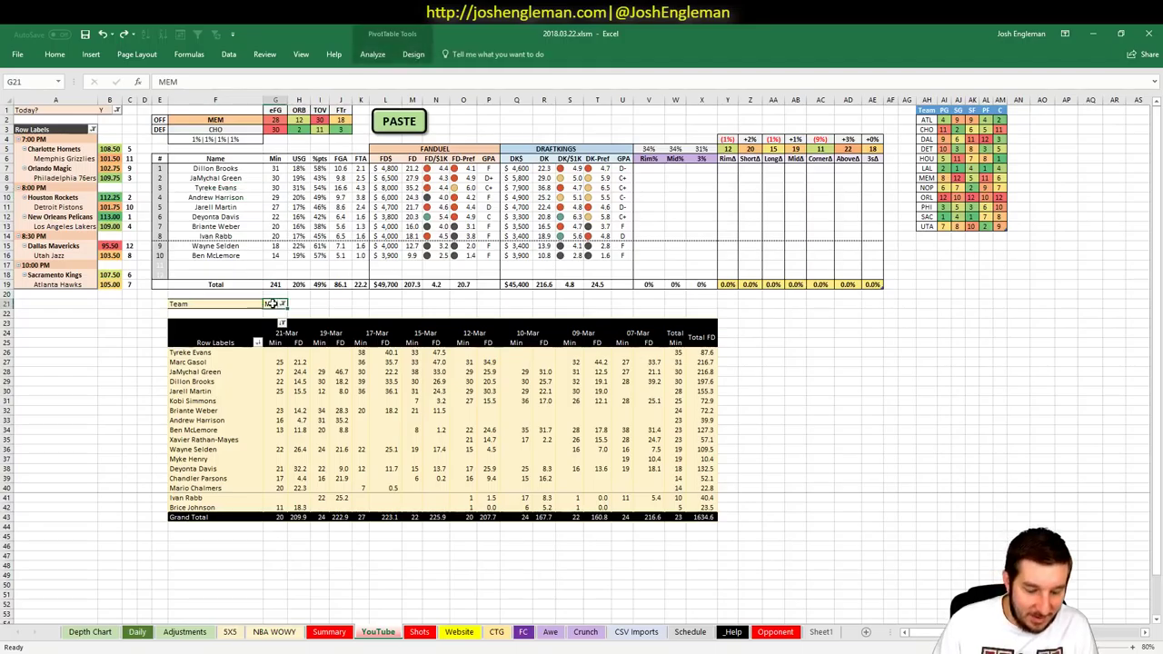
pyautogui.write('ORL')
pyautogui.press('Return')
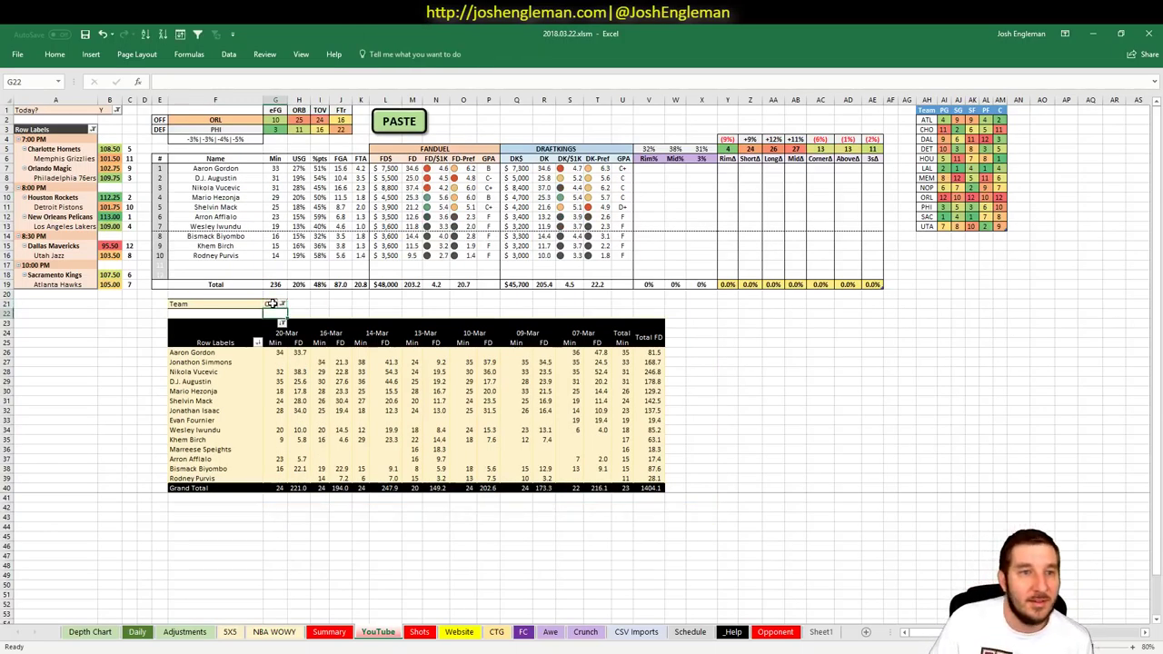
# Apply the Output 2 cell style to the OFF and DEF team cells F2:F3.
pyautogui.click(223, 118)
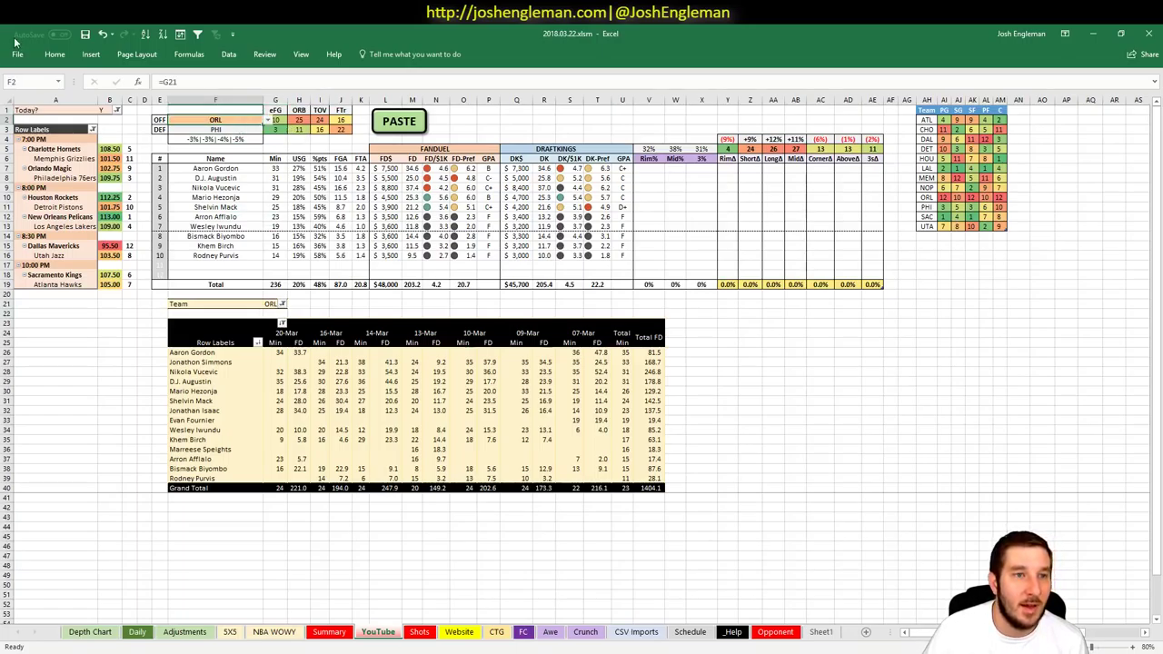
pyautogui.click(55, 53)
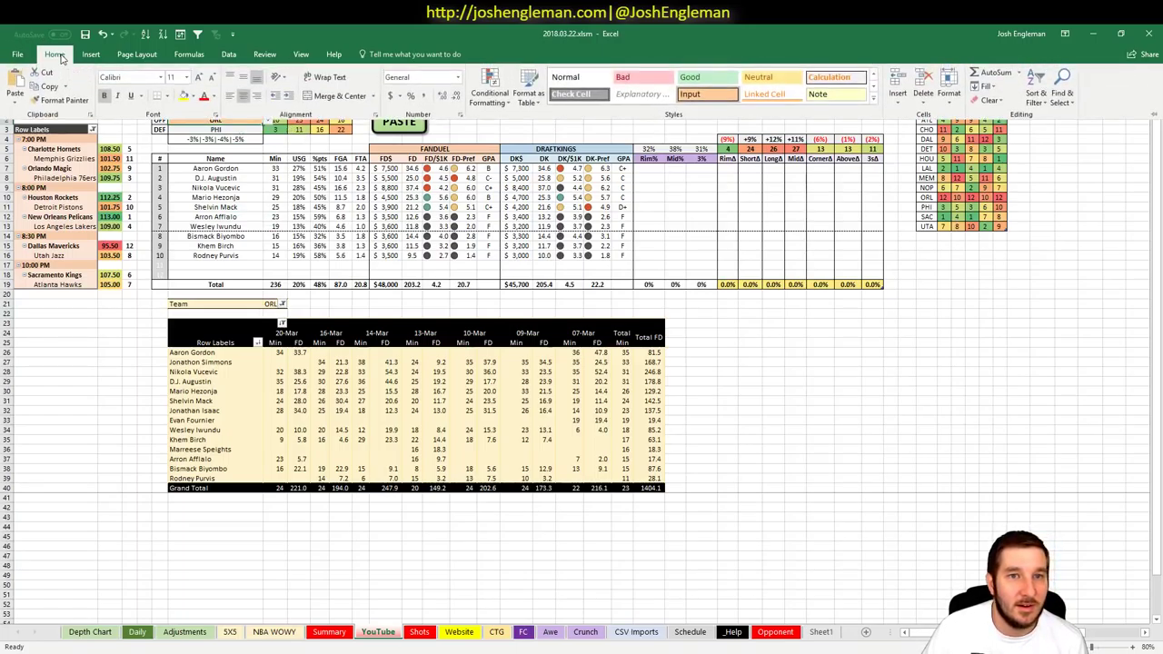
pyautogui.click(872, 101)
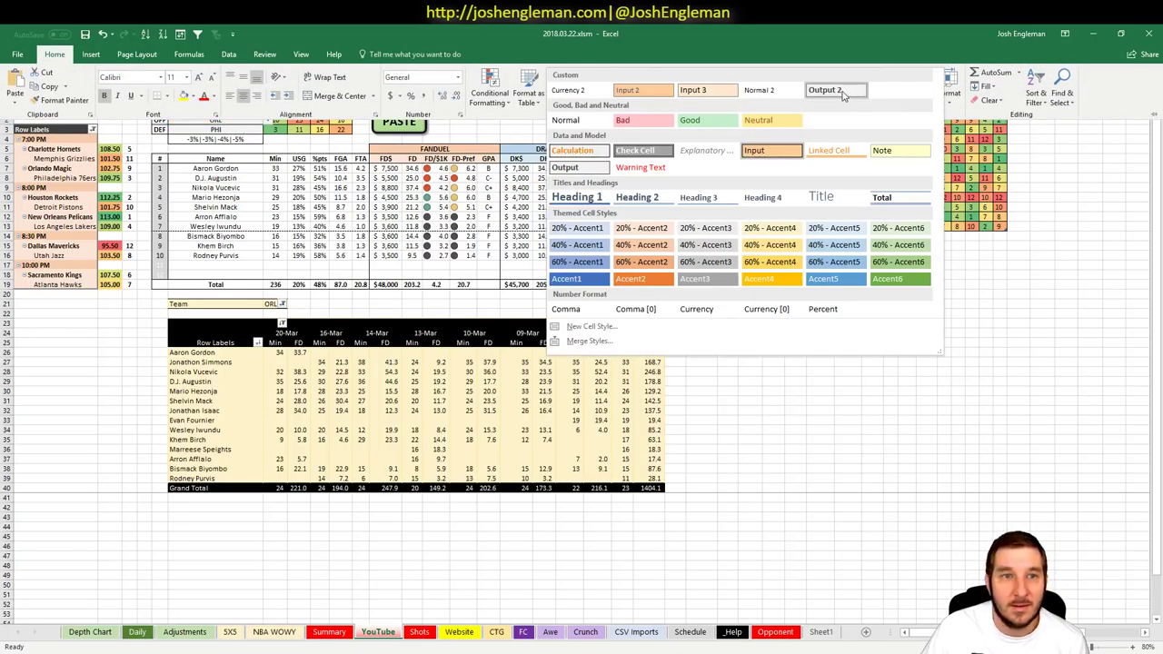
pyautogui.click(843, 93)
pyautogui.click(749, 341)
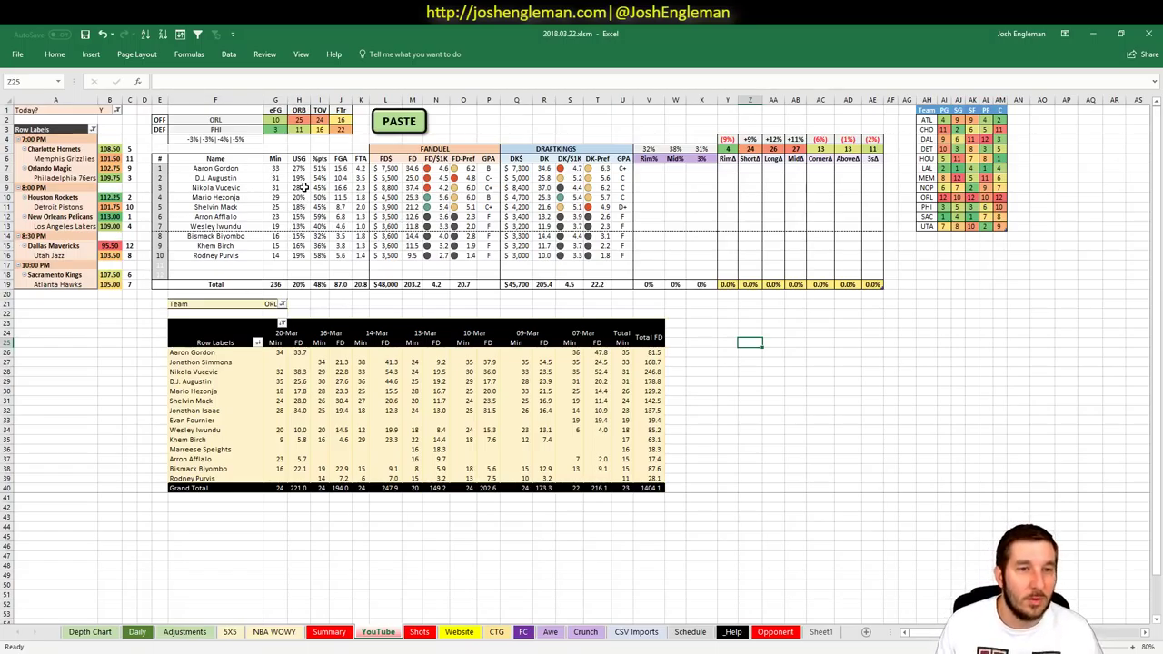
# Set the pivot table's Team filter in G21 to PHI.
pyautogui.click(245, 121)
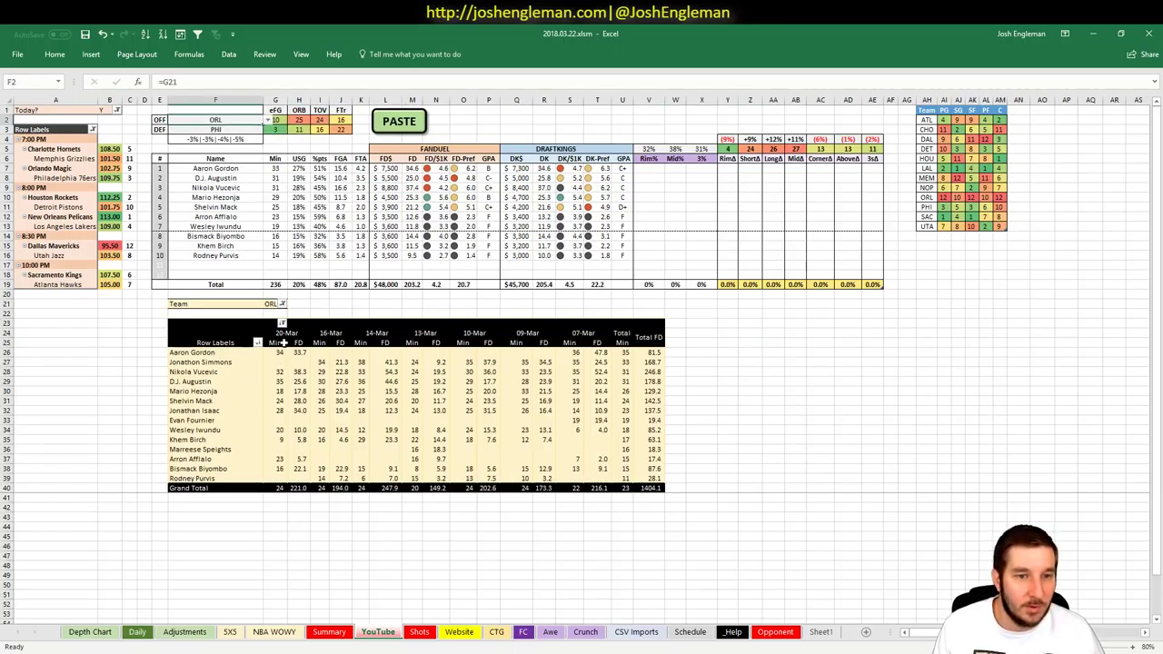
pyautogui.click(275, 303)
pyautogui.write('PHI')
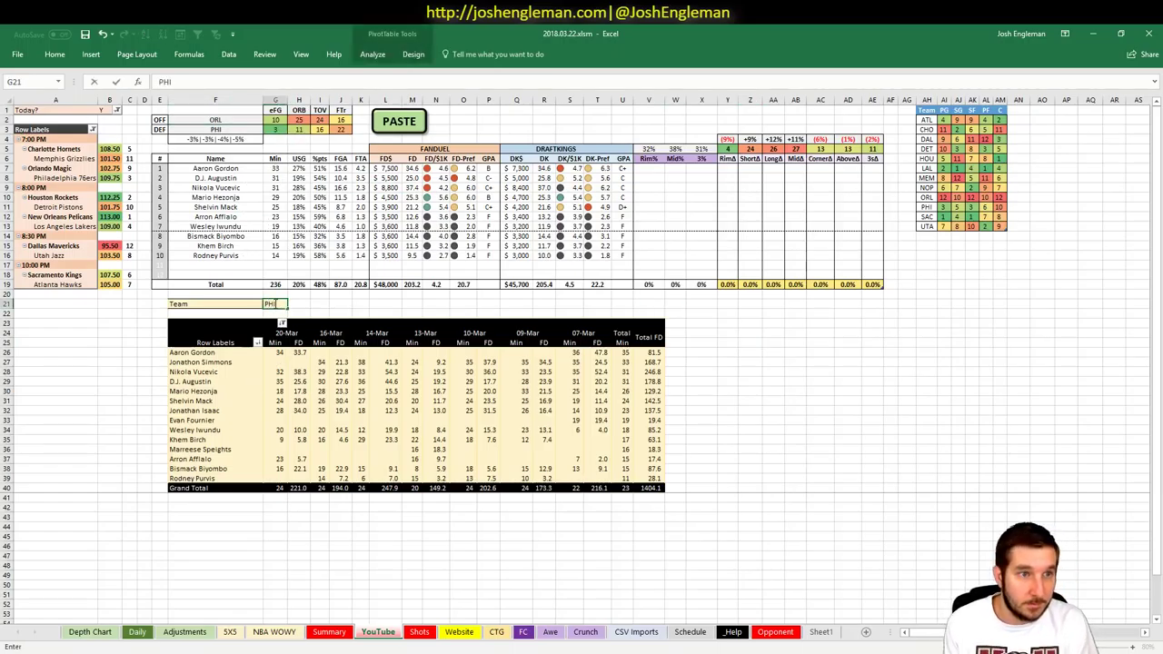
pyautogui.press('Return')
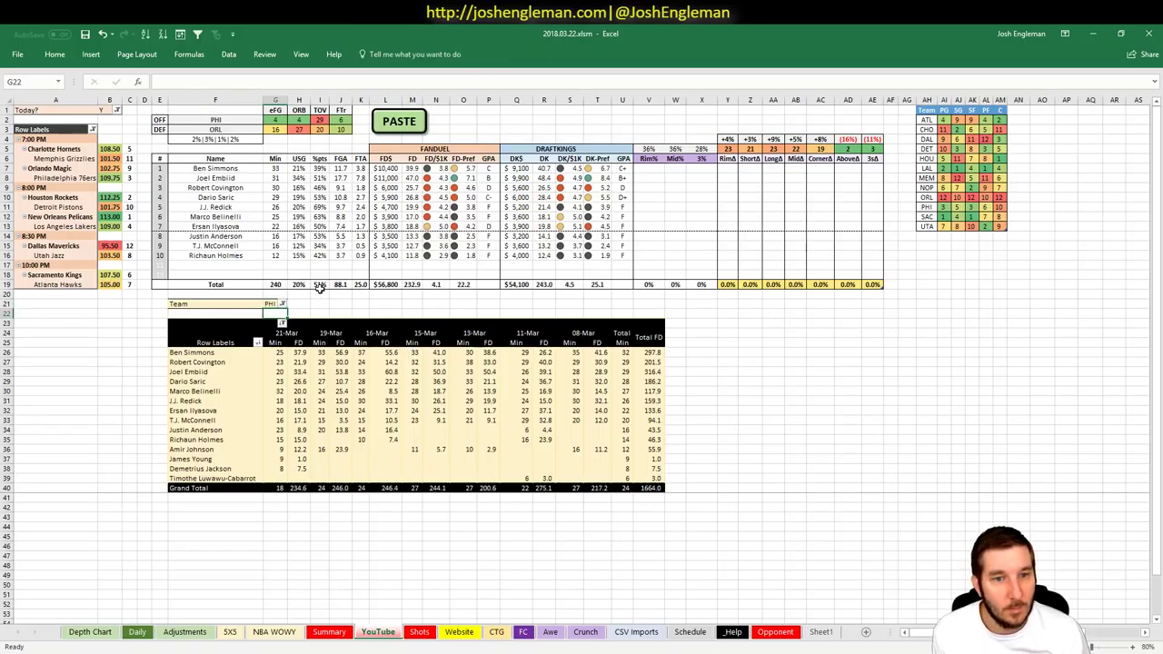
pyautogui.click(319, 303)
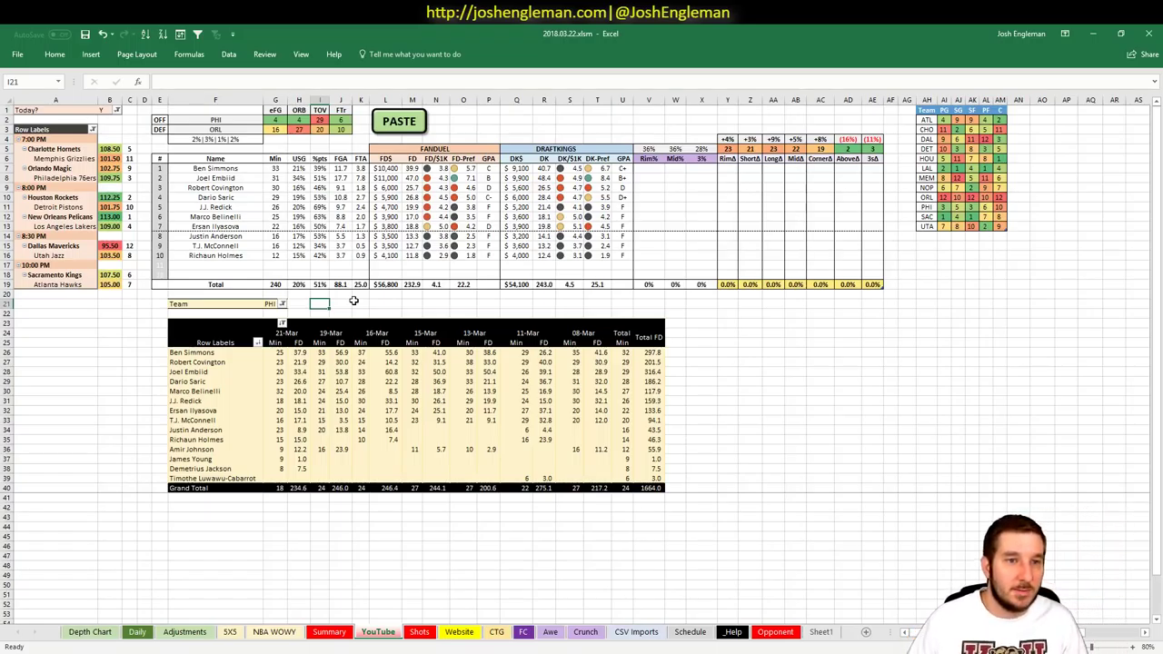
pyautogui.click(205, 118)
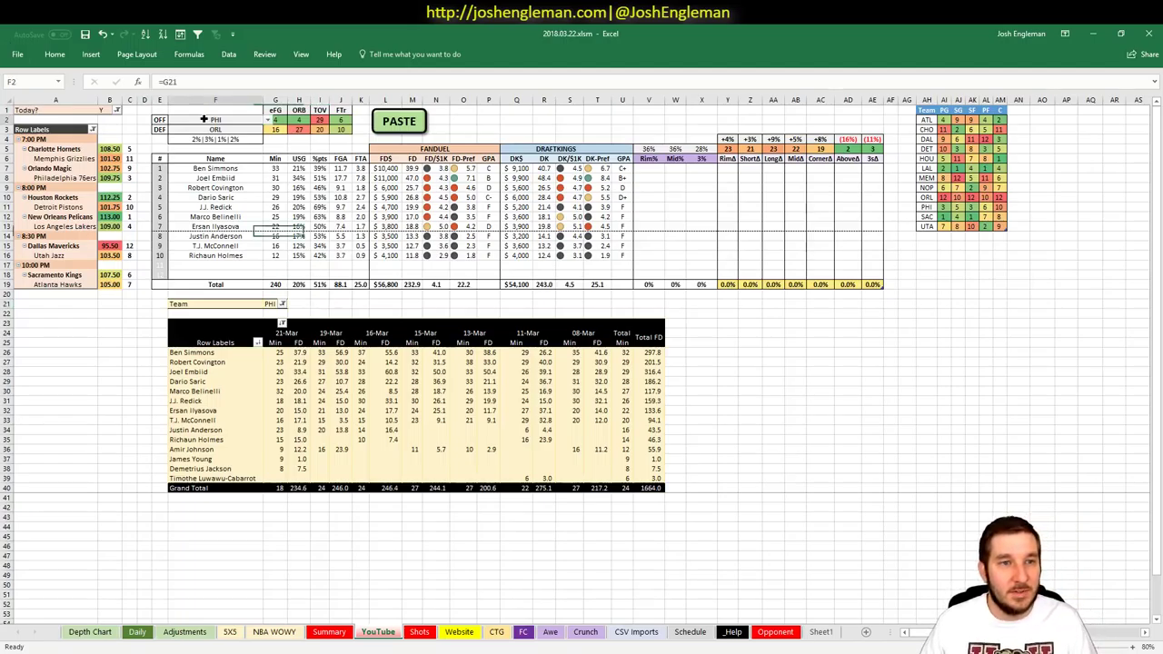
# Set the pivot table's Team filter in G21 to HOU.
pyautogui.click(270, 304)
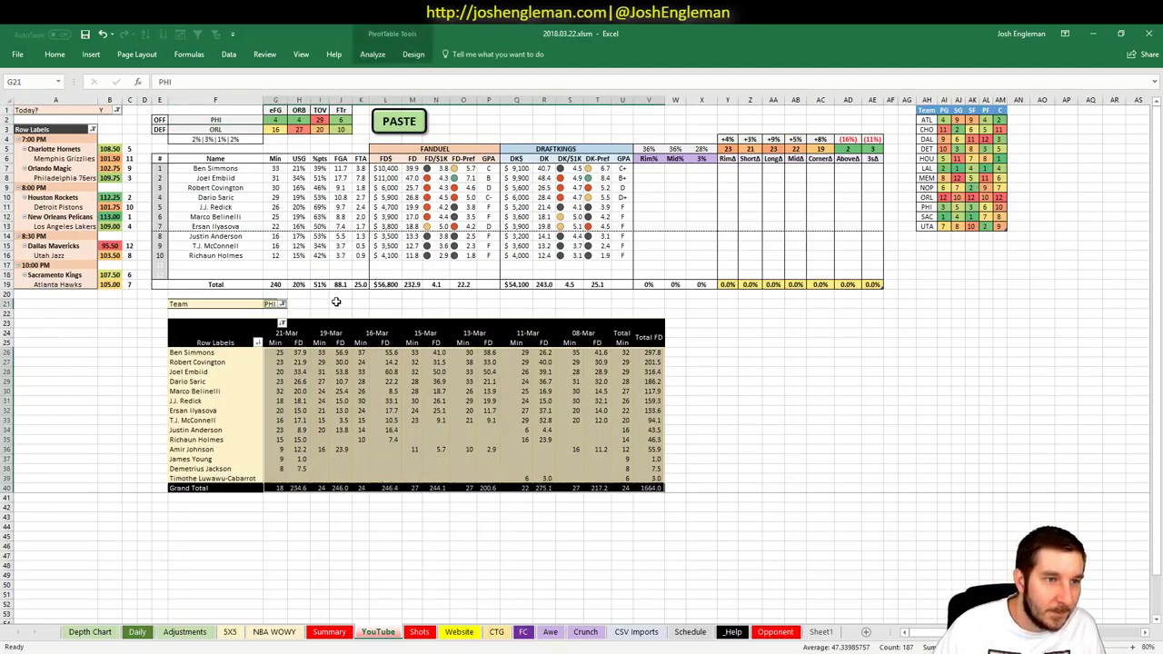
pyautogui.write('H')
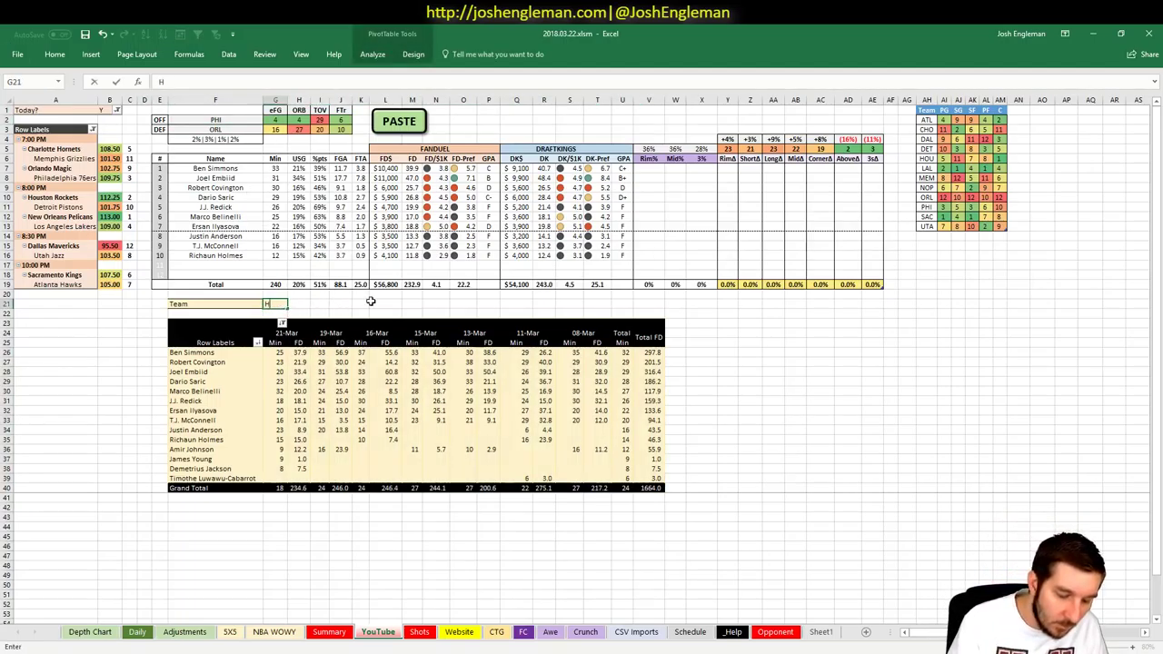
pyautogui.write('OUOU')
pyautogui.press('Return')
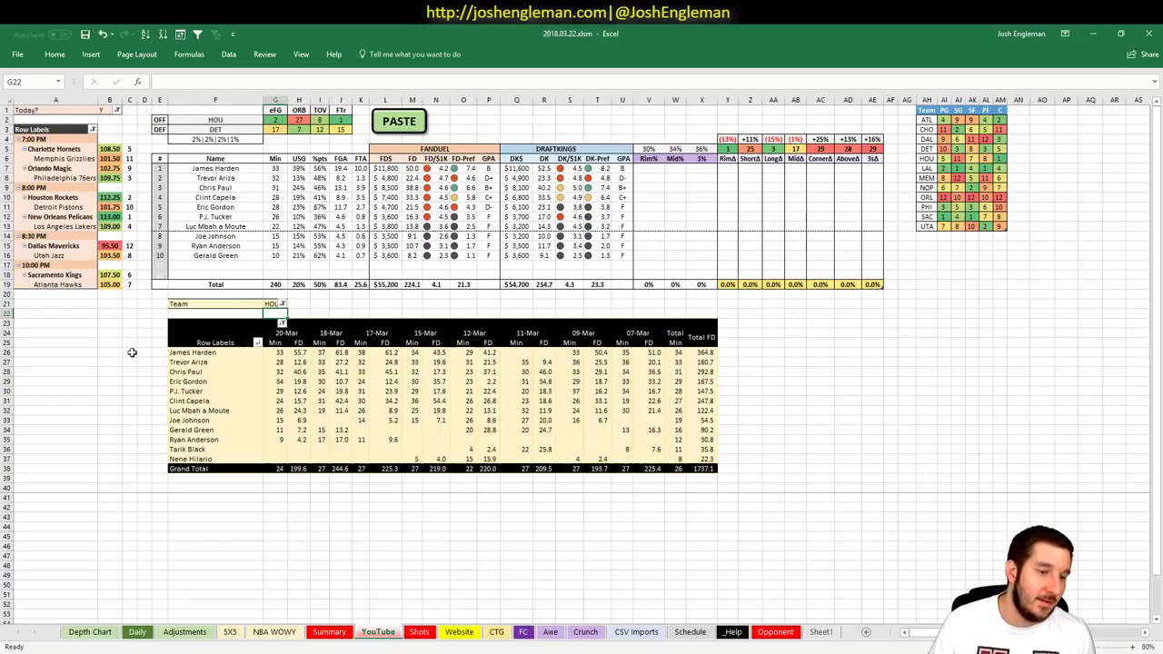
# Switch to the browser, get the Starting C FPPM DvP against the Detroit Pistons over the last 12 games, and return to Excel.
pyautogui.hotkey('alt', 'Tab')
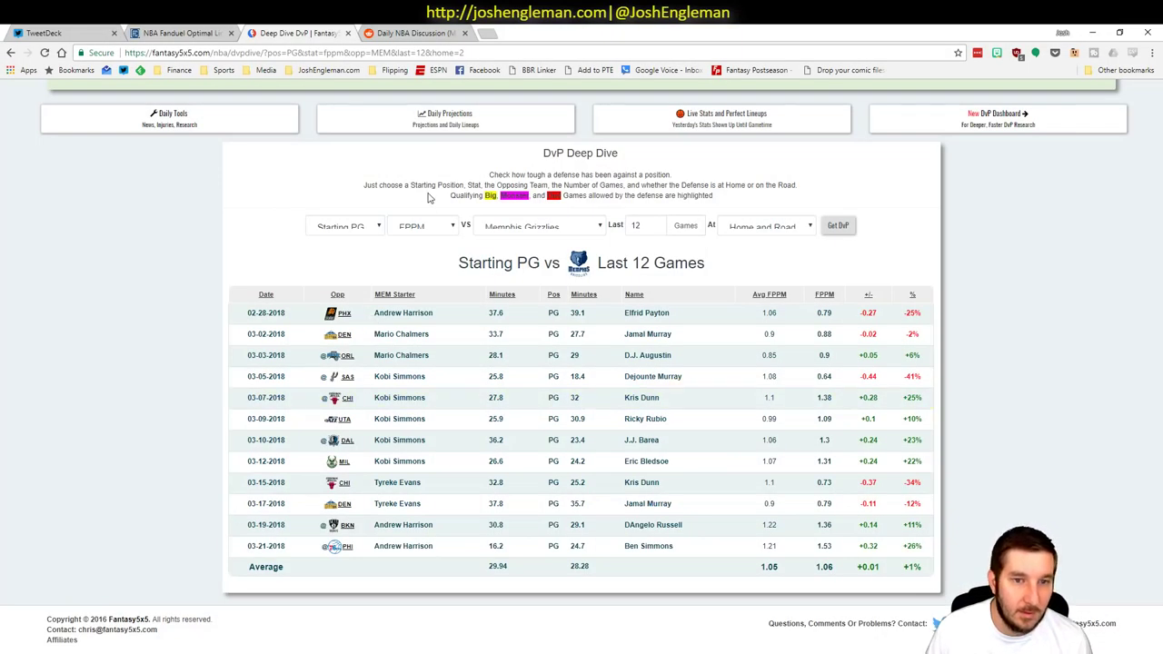
pyautogui.click(367, 230)
pyautogui.click(368, 313)
pyautogui.click(540, 226)
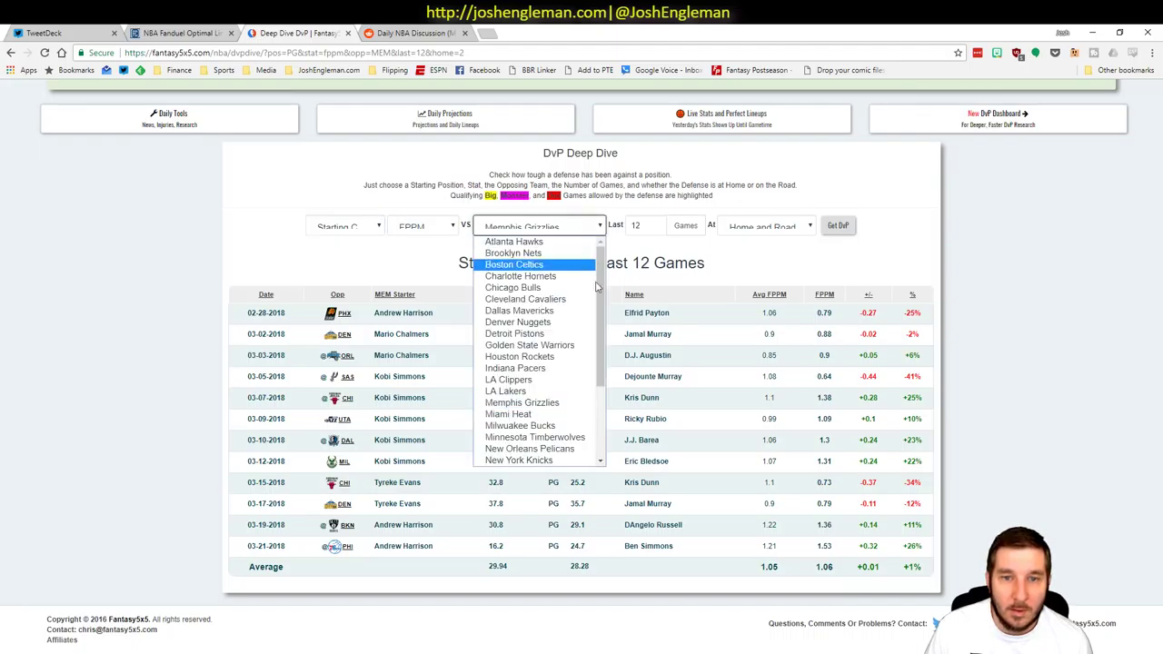
pyautogui.click(541, 334)
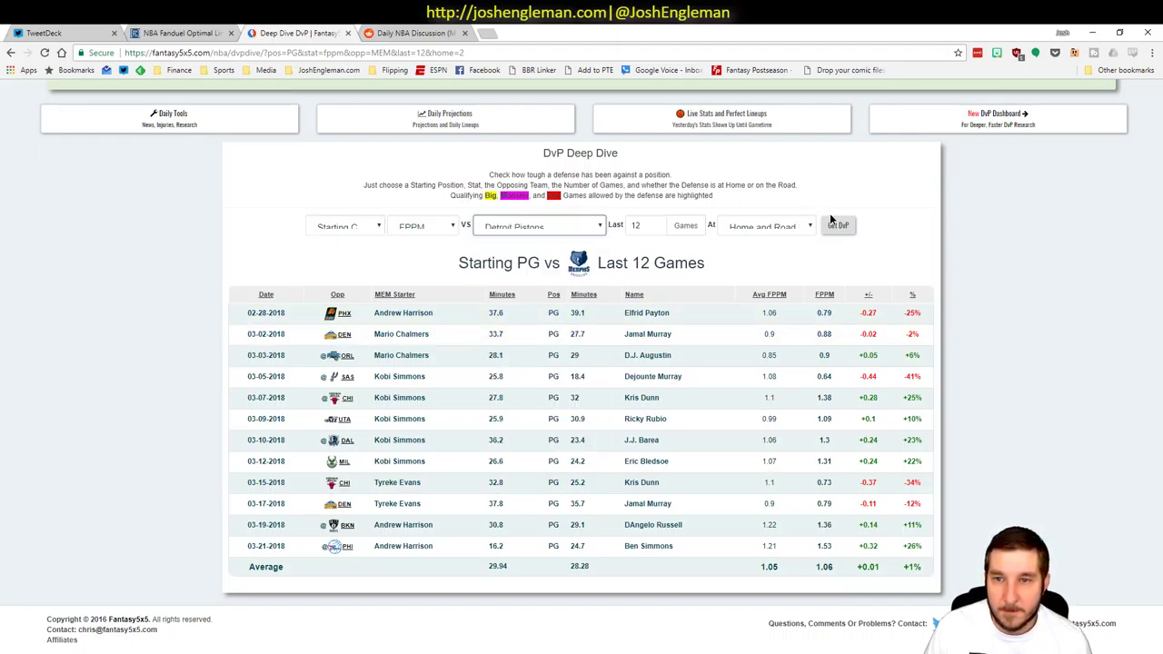
pyautogui.click(835, 225)
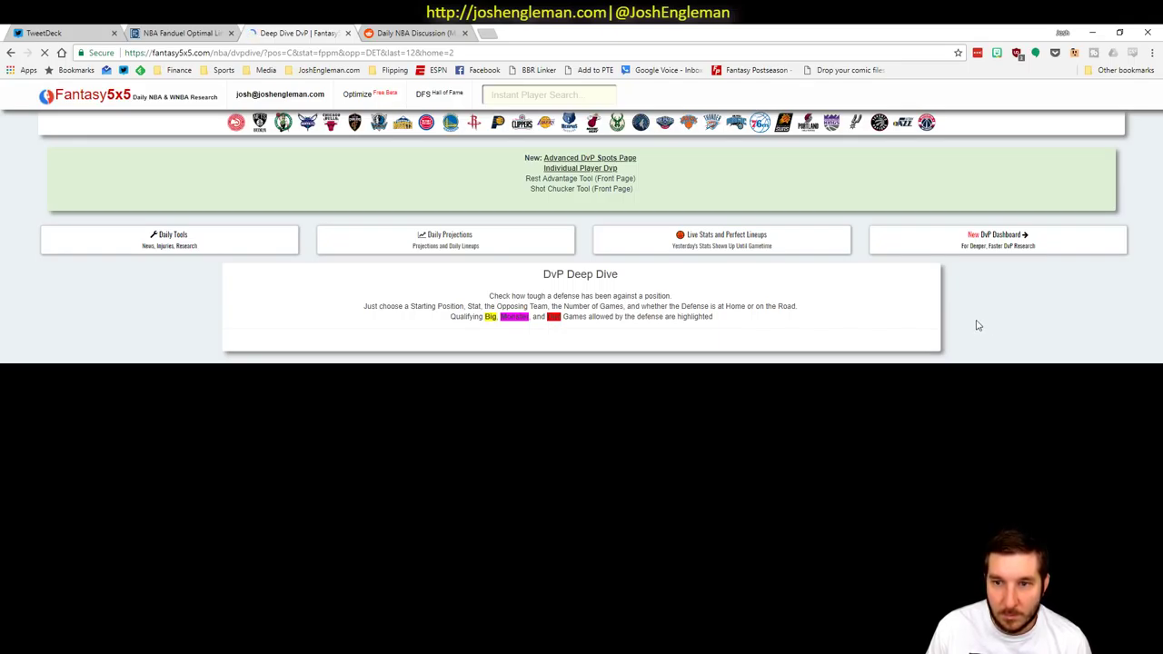
pyautogui.scroll(-1, 978, 325)
pyautogui.scroll(-1, 977, 325)
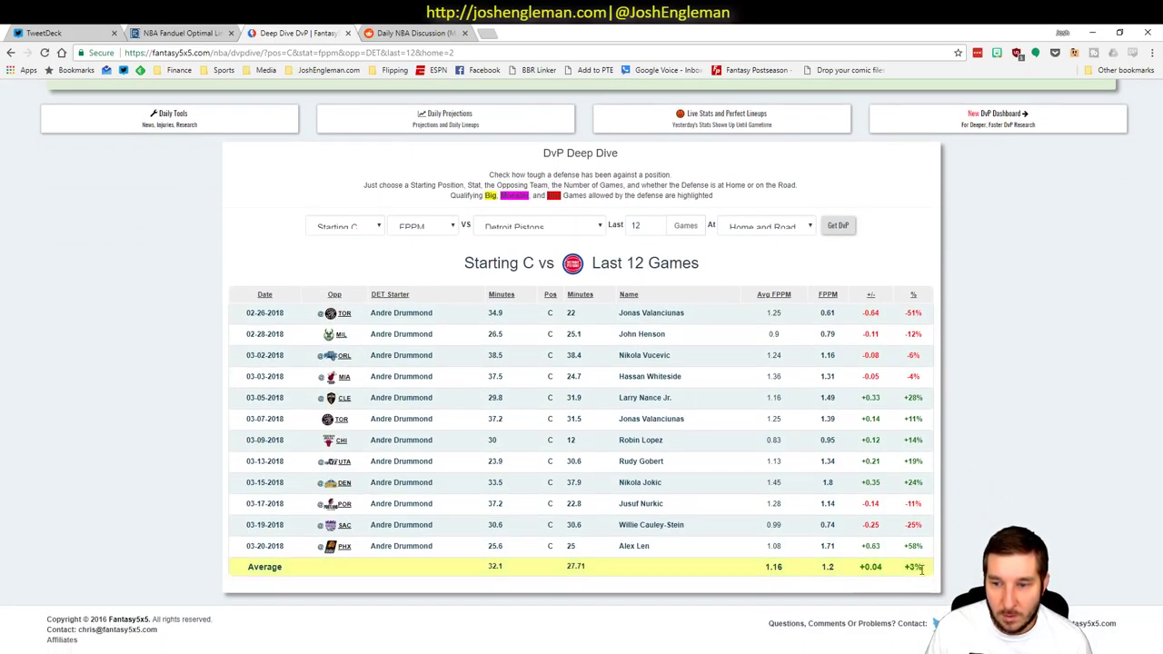
pyautogui.hotkey('alt', 'Tab')
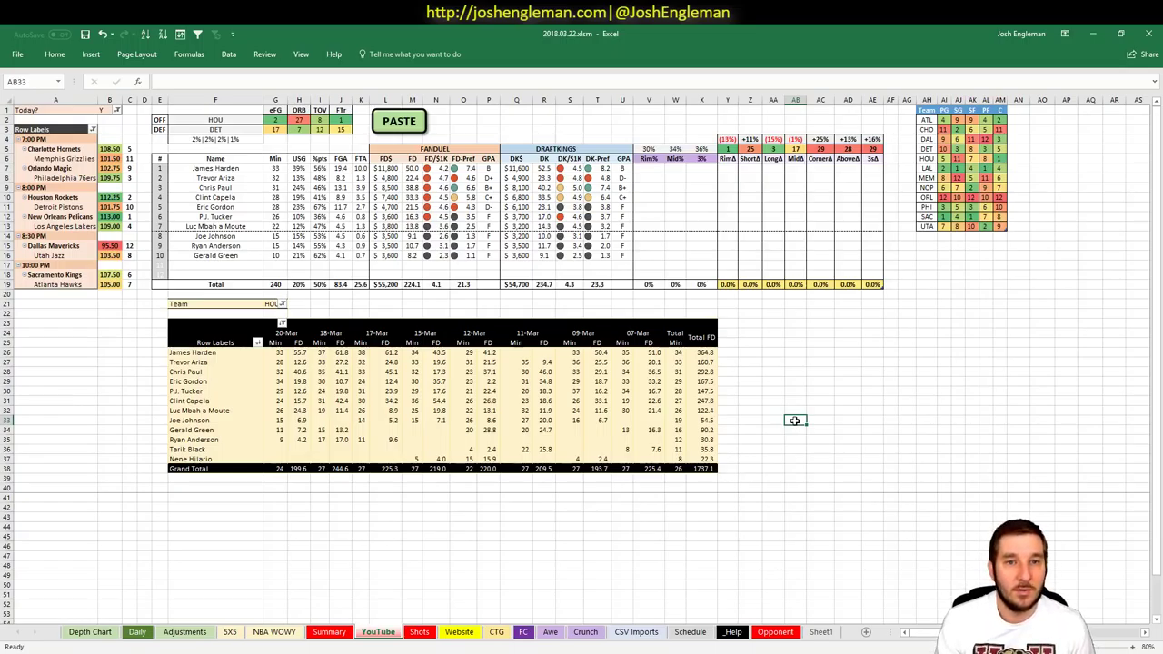
# Try entering DET directly in the OFF team cell F2, and undo the entry to restore its link.
pyautogui.click(91, 207)
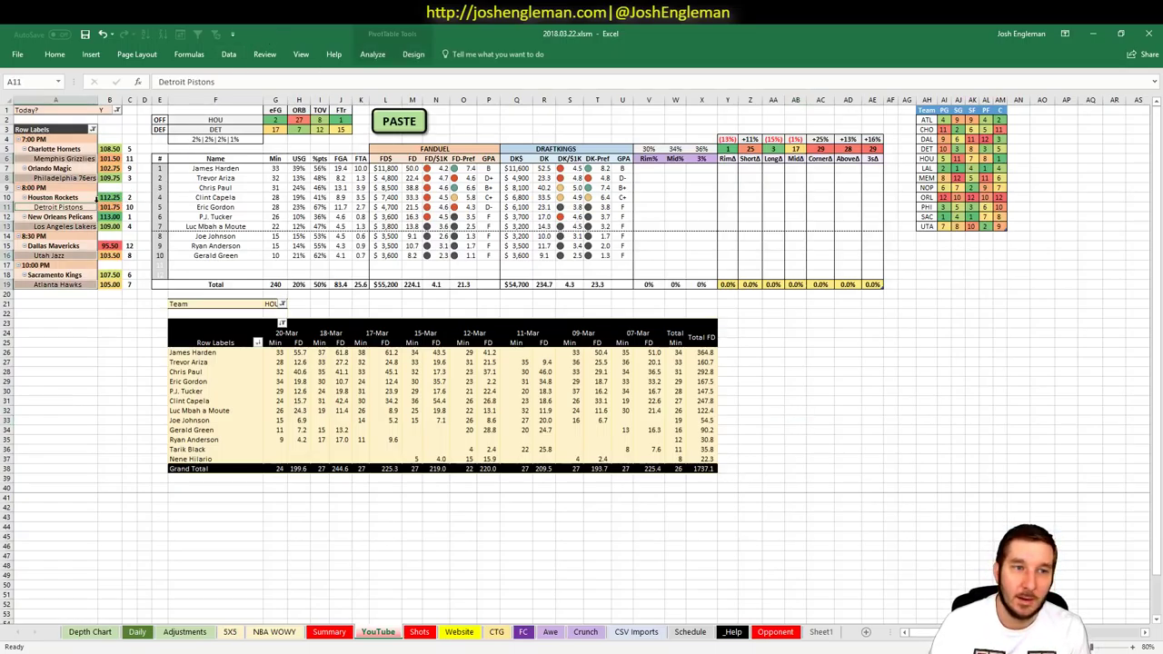
pyautogui.click(243, 118)
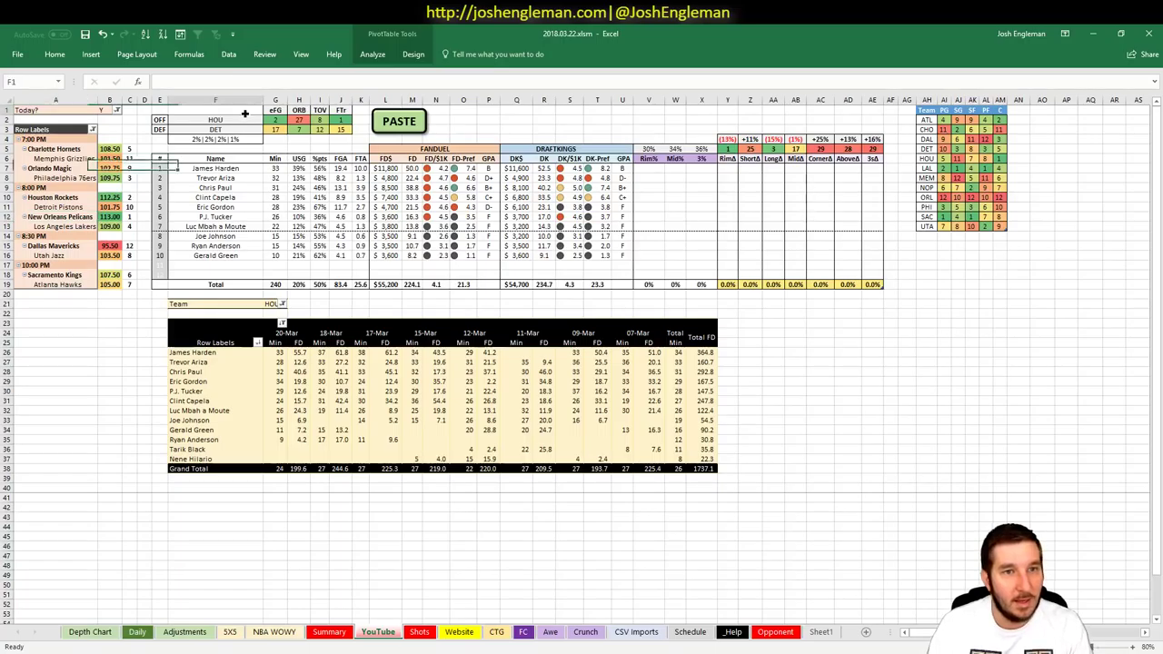
pyautogui.click(243, 120)
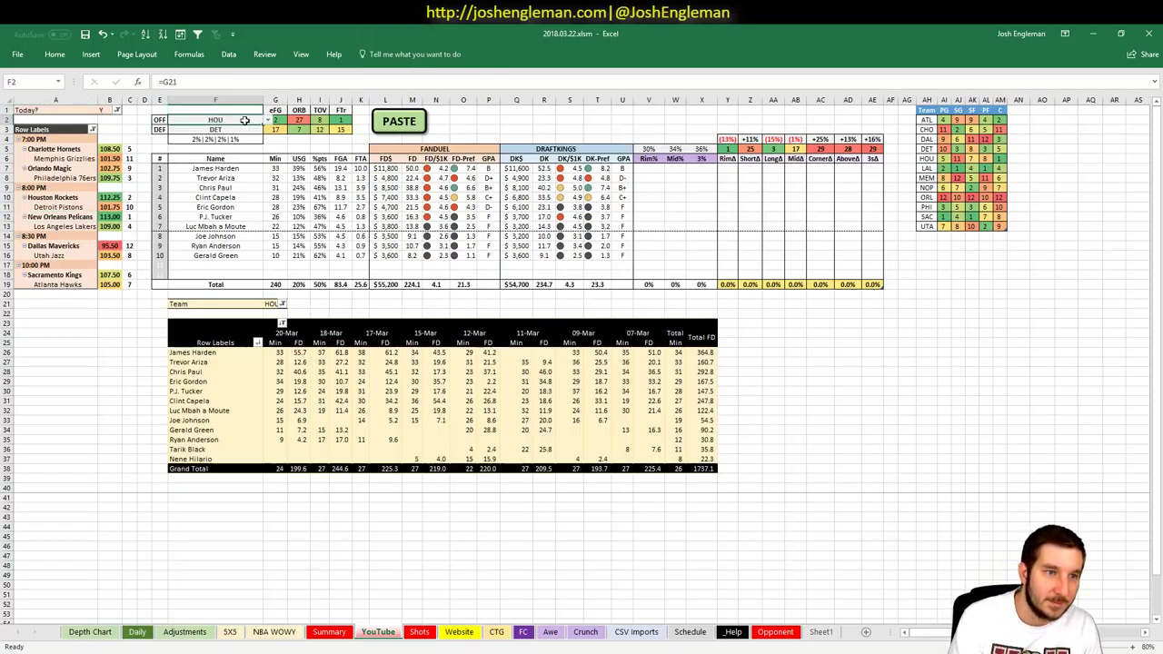
pyautogui.write('DET')
pyautogui.press('Return')
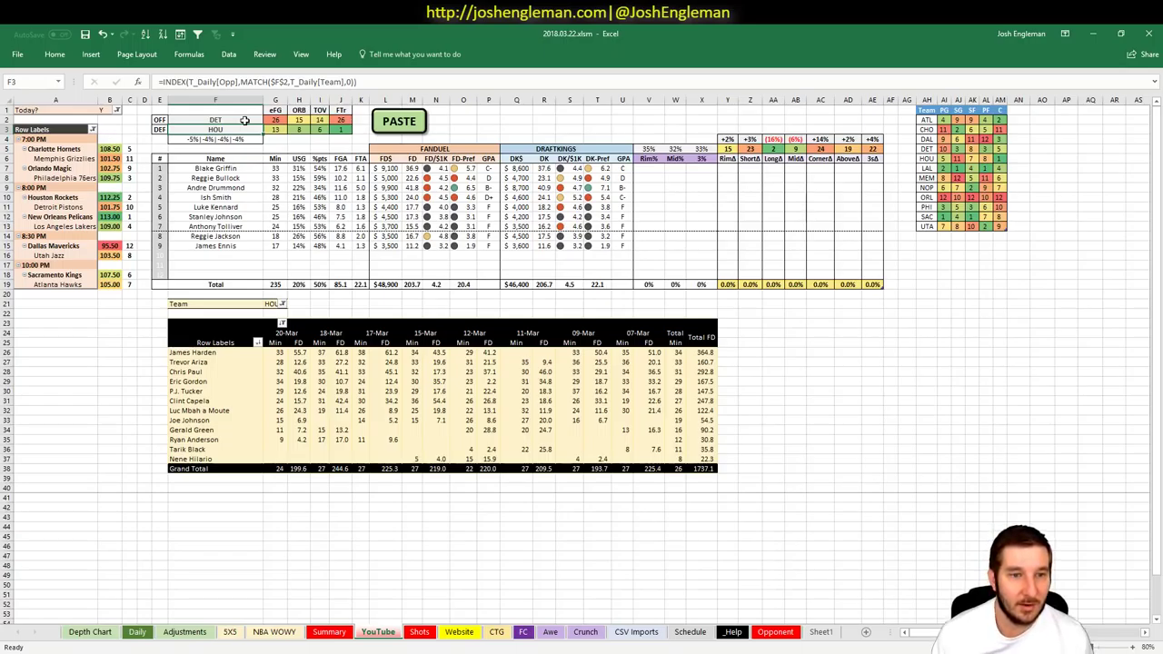
pyautogui.click(244, 121)
pyautogui.write('HOU')
pyautogui.press('Return')
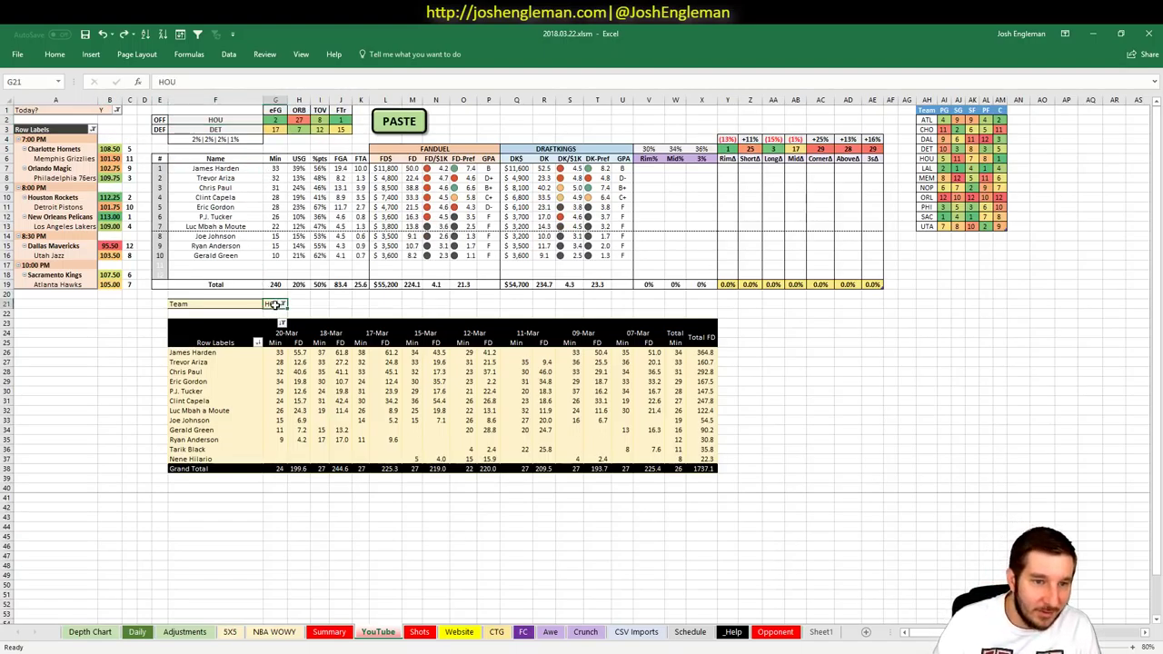
# Set the pivot table's Team filter in G21 to DET.
pyautogui.click(274, 305)
pyautogui.write('DET')
pyautogui.press('Return')
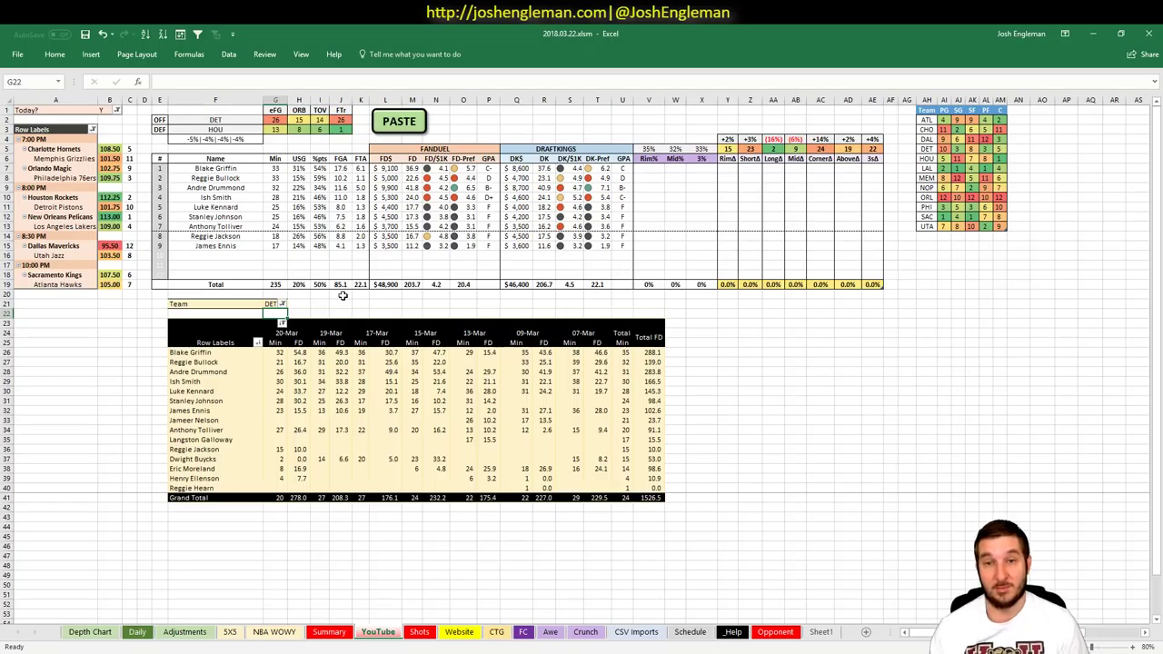
# Set the pivot table's Team filter in G21 to NOP.
pyautogui.click(223, 120)
pyautogui.click(268, 304)
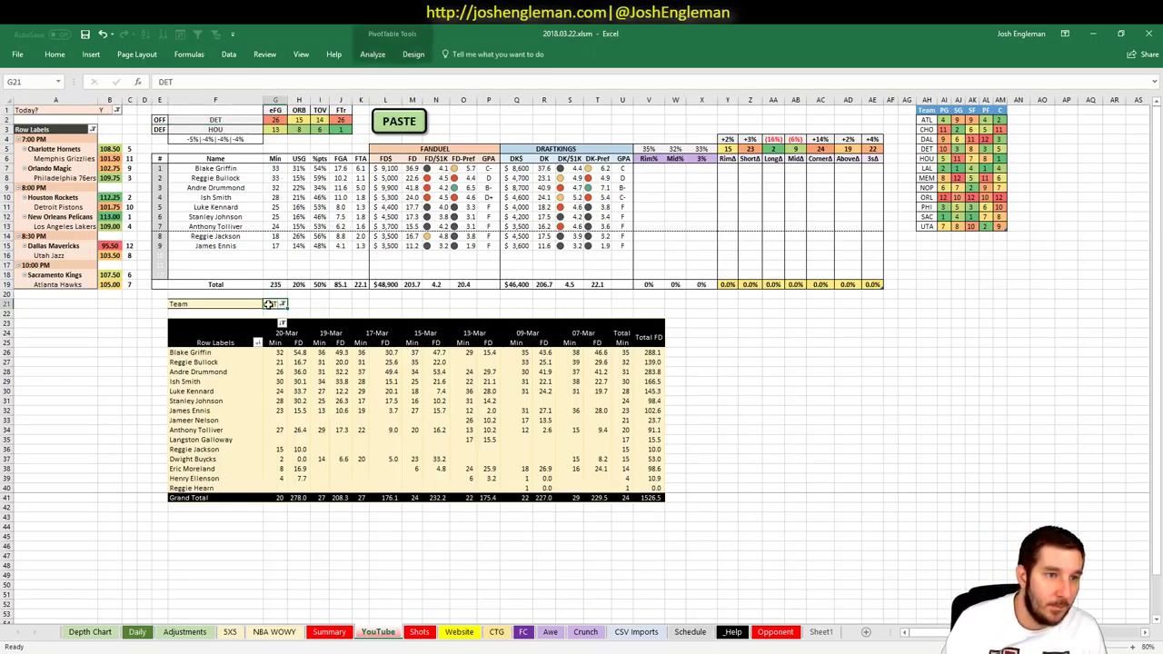
pyautogui.write('NOP')
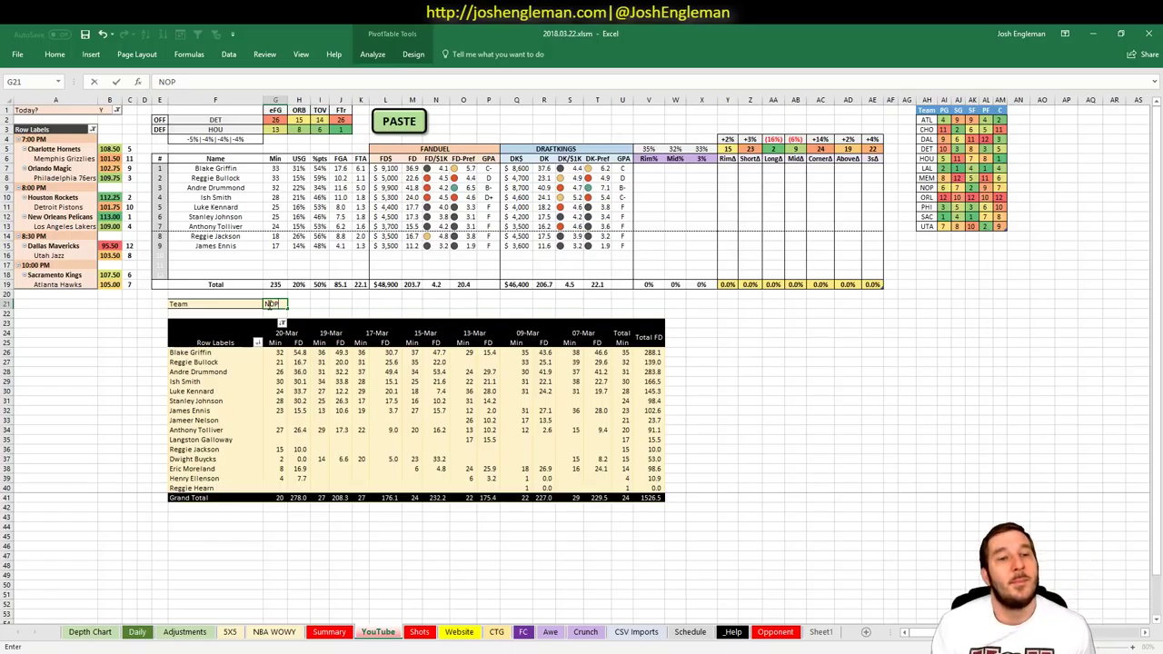
pyautogui.press('Return')
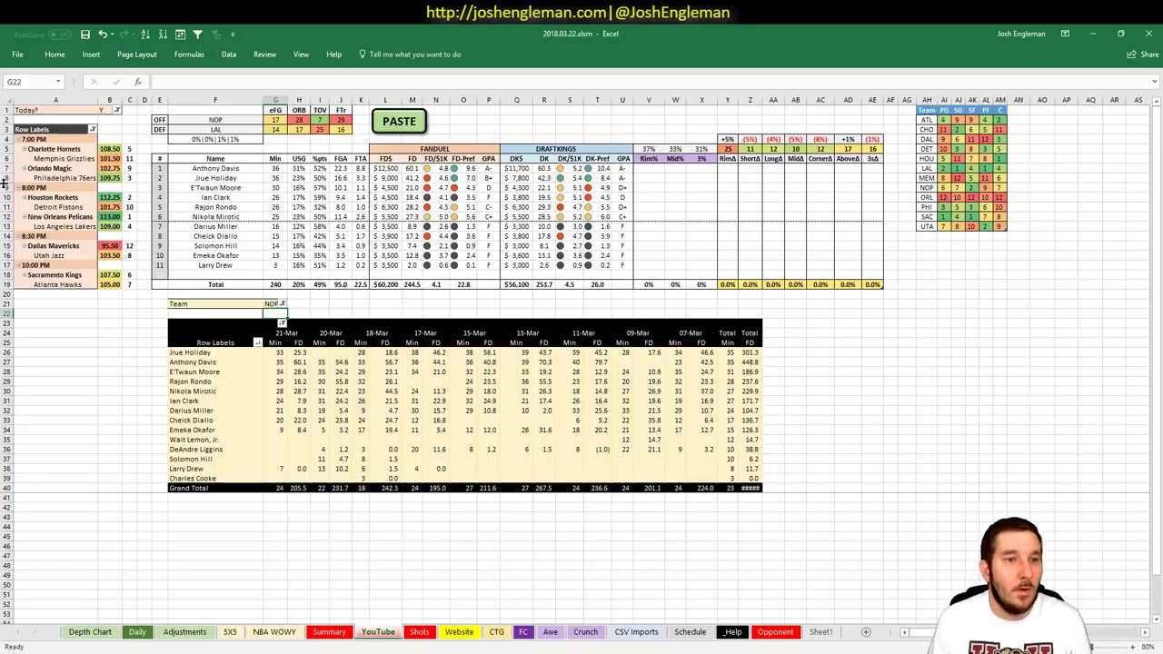
# Try entering LAL directly in the OFF team cell F2, and undo the entry to restore its link.
pyautogui.click(242, 120)
pyautogui.write('LAL')
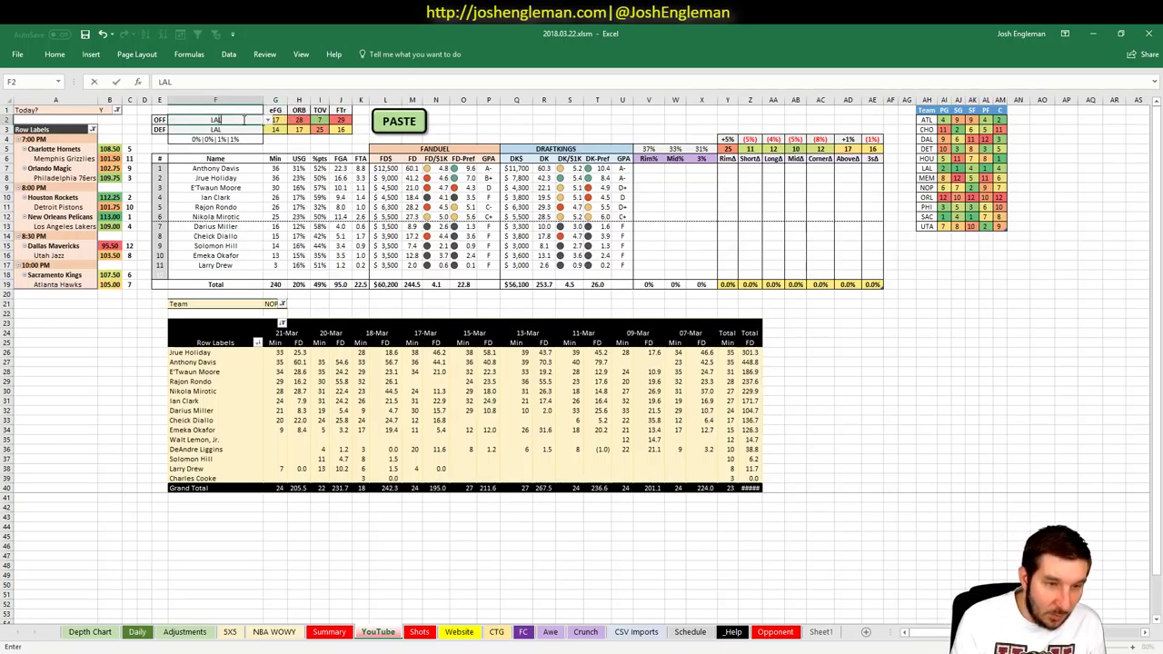
pyautogui.press('Up')
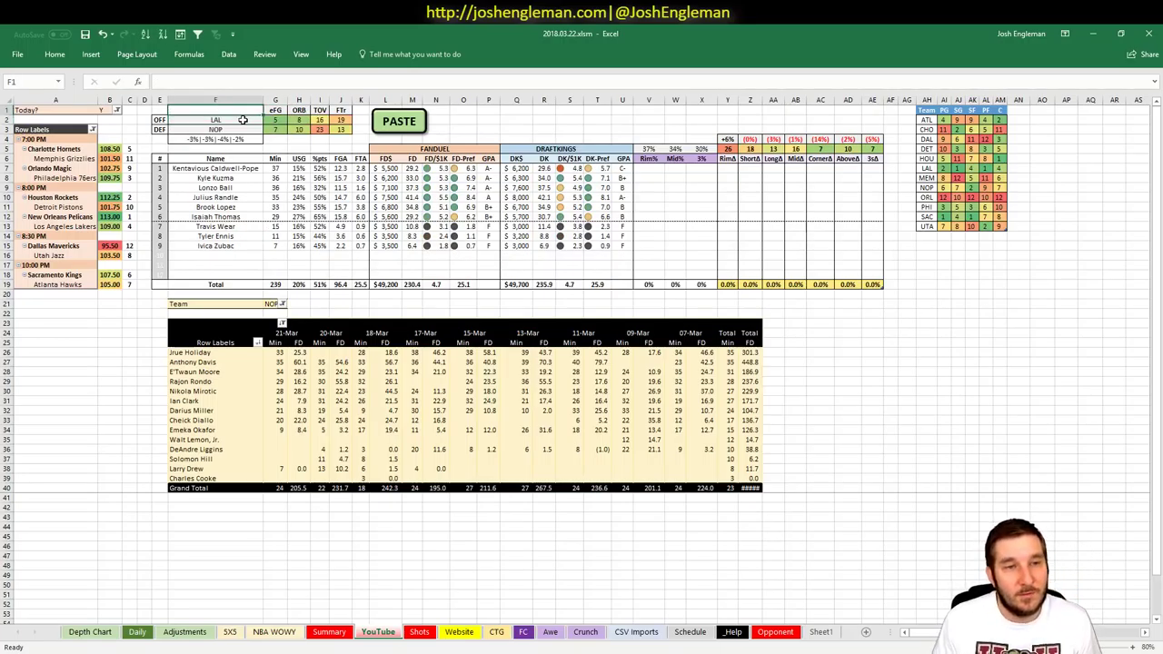
pyautogui.press('Return')
# Set the pivot table's Team filter in G21 to LAL.
pyautogui.click(276, 304)
pyautogui.write('L')
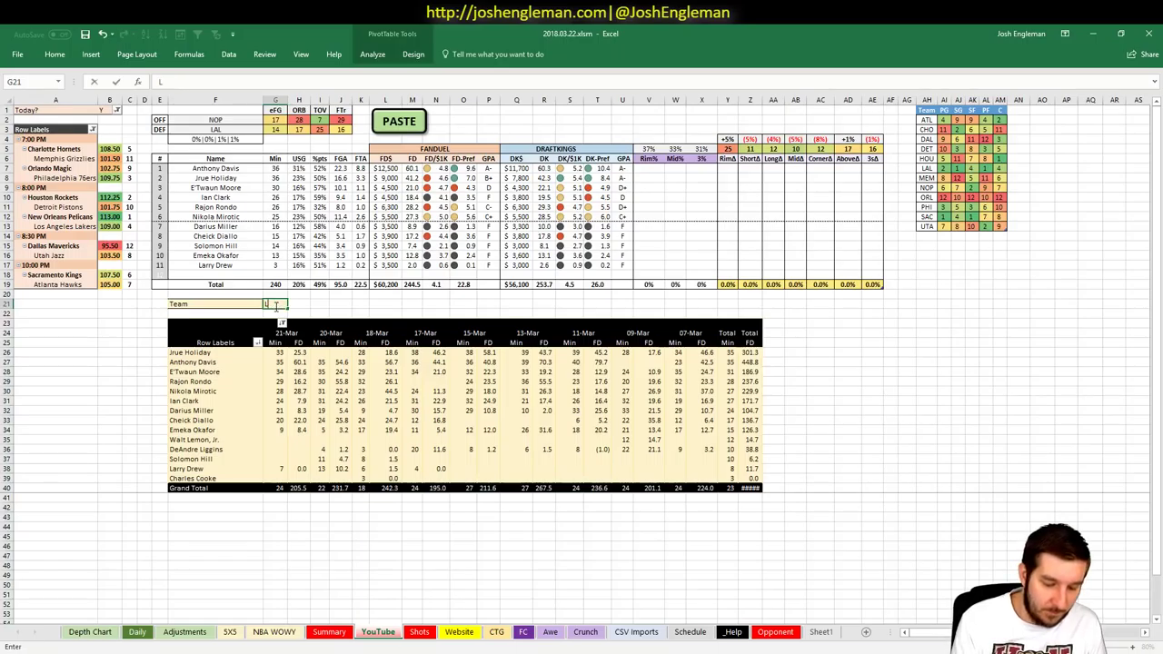
pyautogui.write('AL')
pyautogui.press('Return')
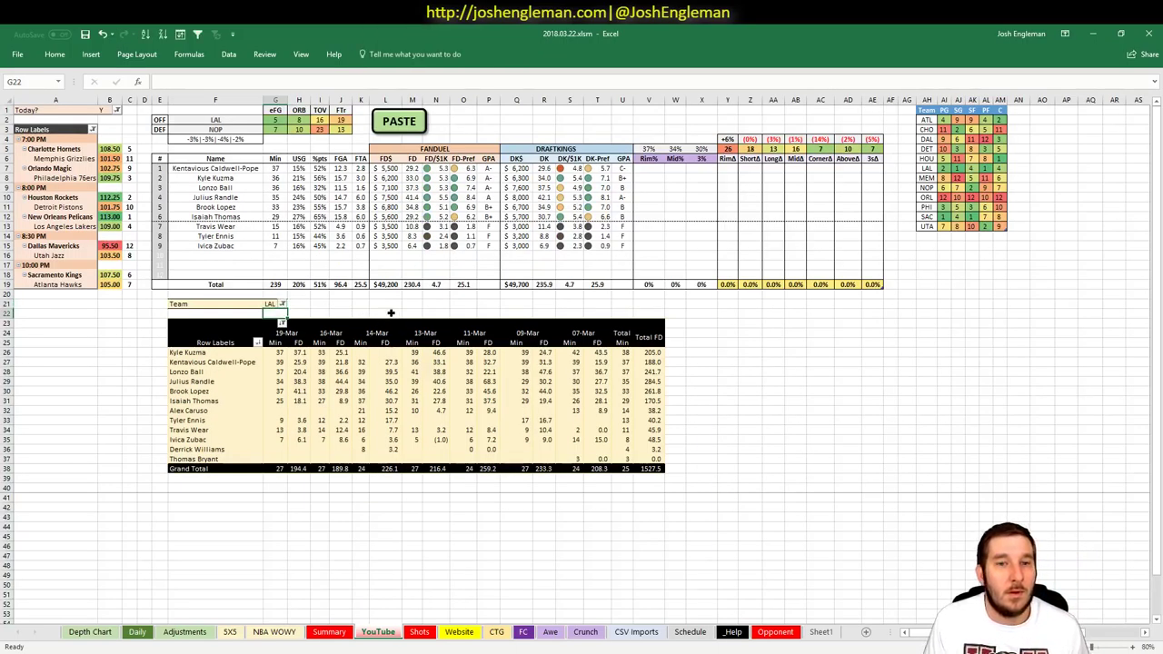
# Set the pivot table's Team filter in G21 to DAL.
pyautogui.click(390, 312)
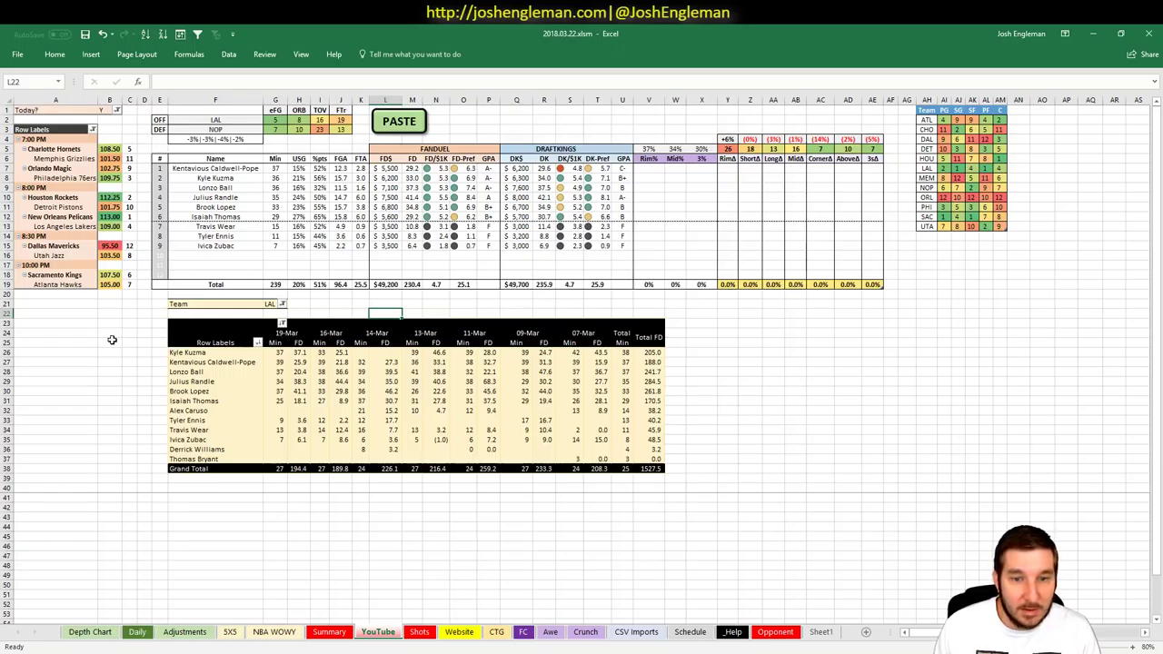
pyautogui.click(385, 217)
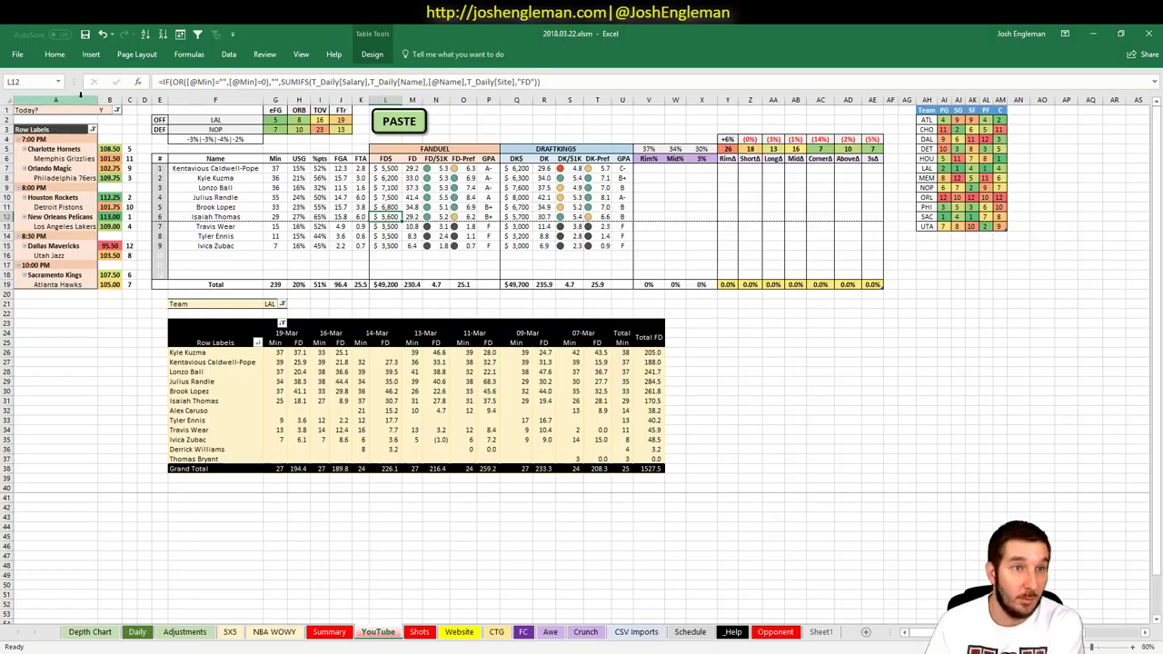
pyautogui.click(271, 304)
pyautogui.write('DAL')
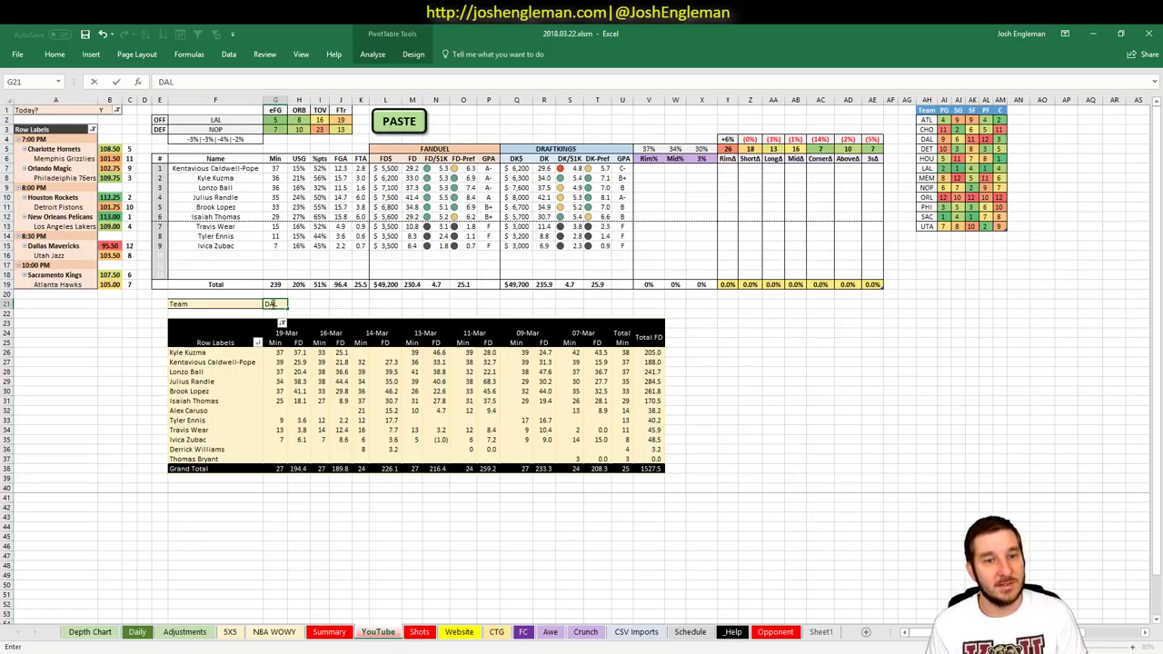
pyautogui.press('Return')
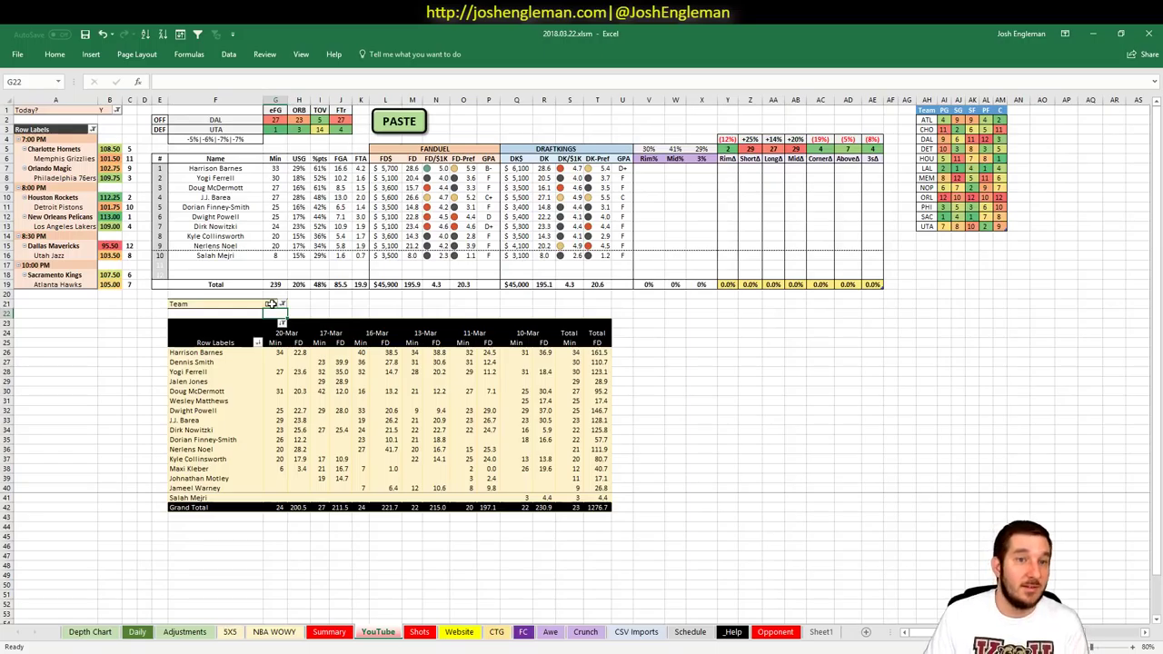
# Set the pivot table's Team filter in G21 to UTA.
pyautogui.click(275, 119)
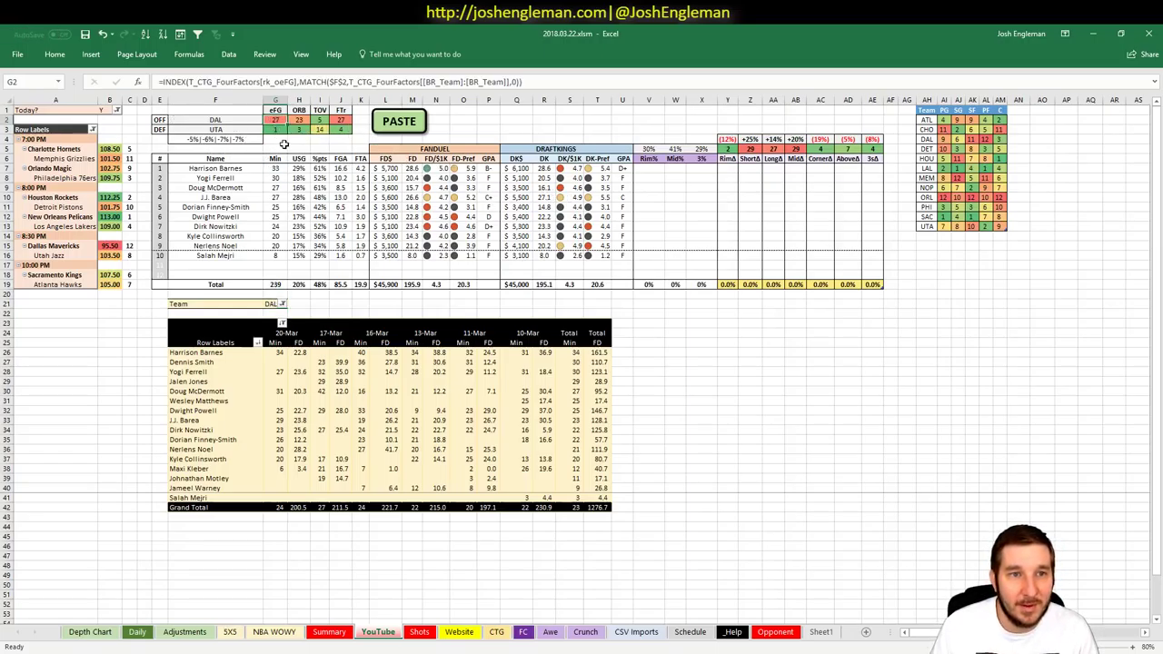
pyautogui.click(227, 130)
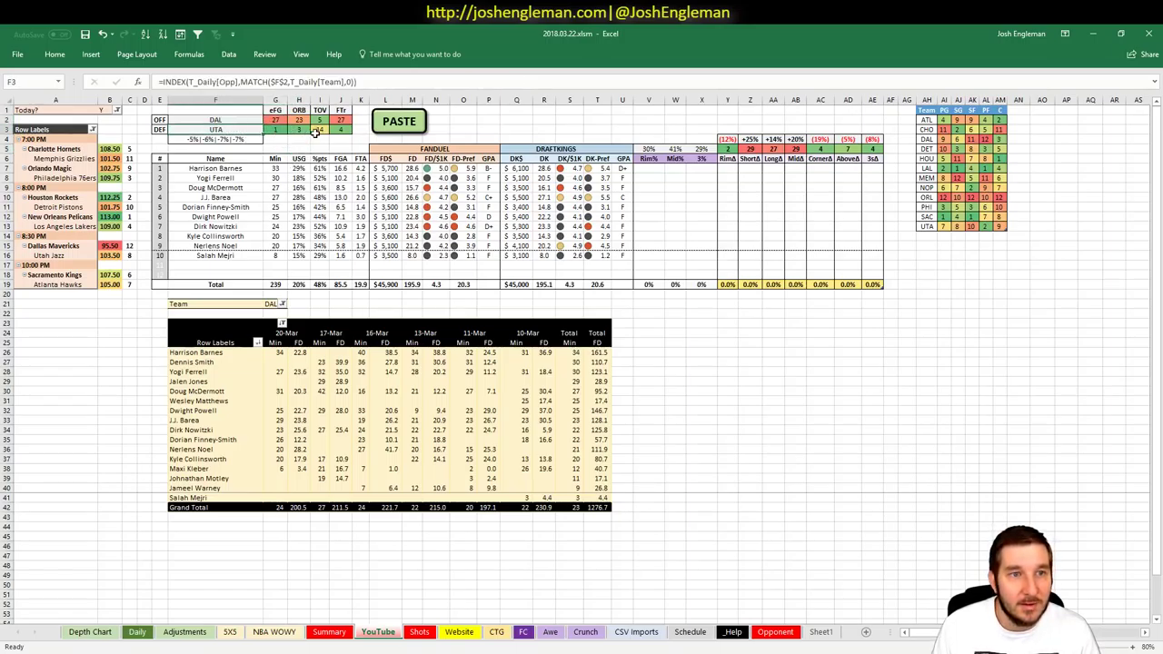
pyautogui.click(240, 120)
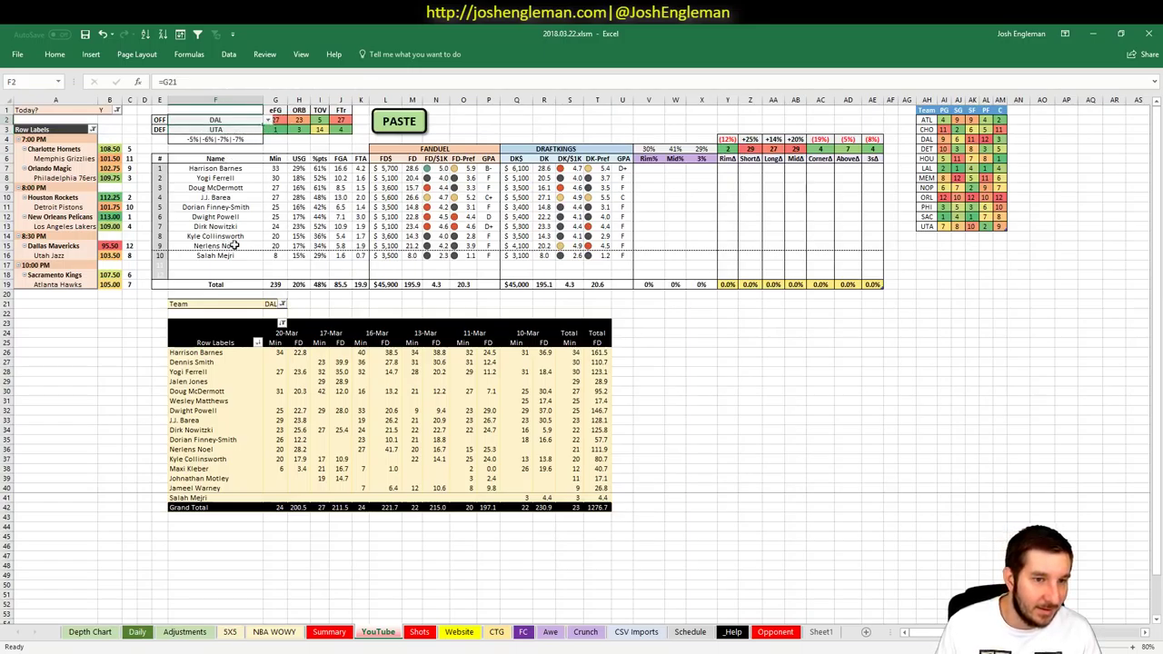
pyautogui.click(271, 304)
pyautogui.write('UTA')
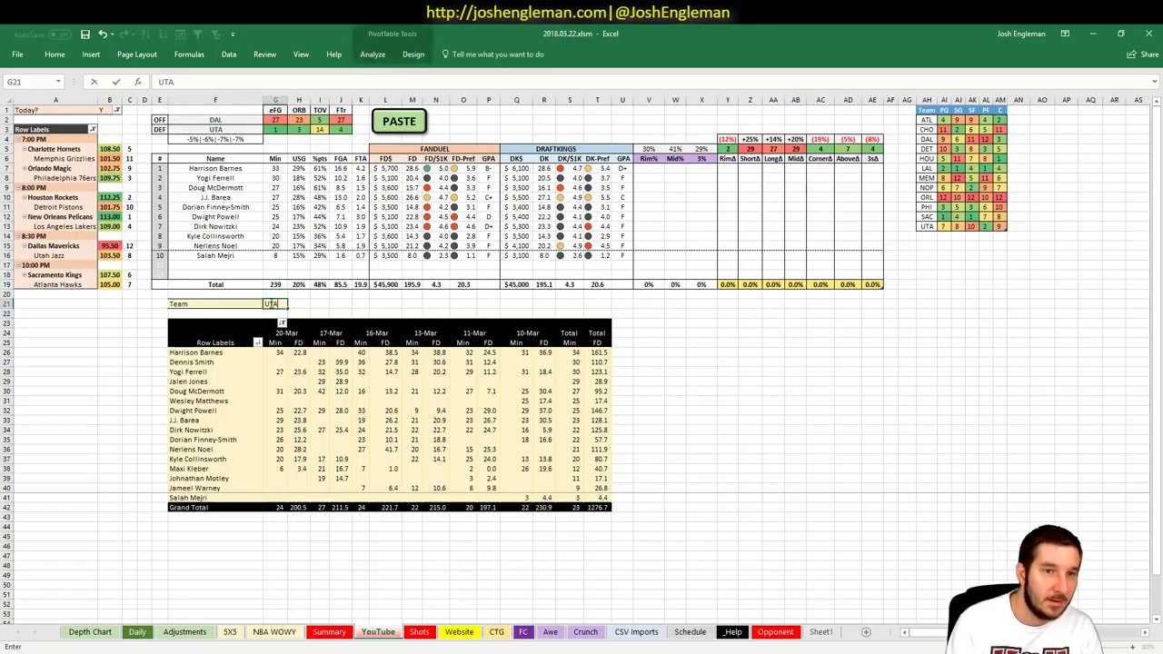
pyautogui.press('Return')
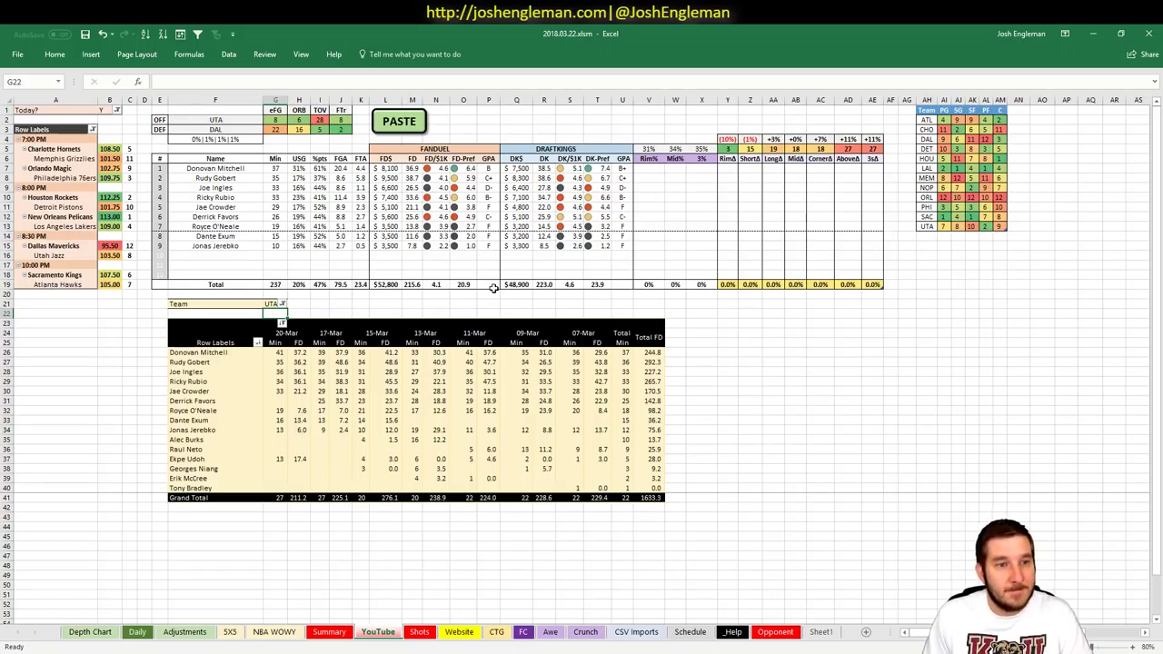
# Try entering SAC directly in the OFF team cell F2, and undo the entry to restore its link.
pyautogui.click(220, 119)
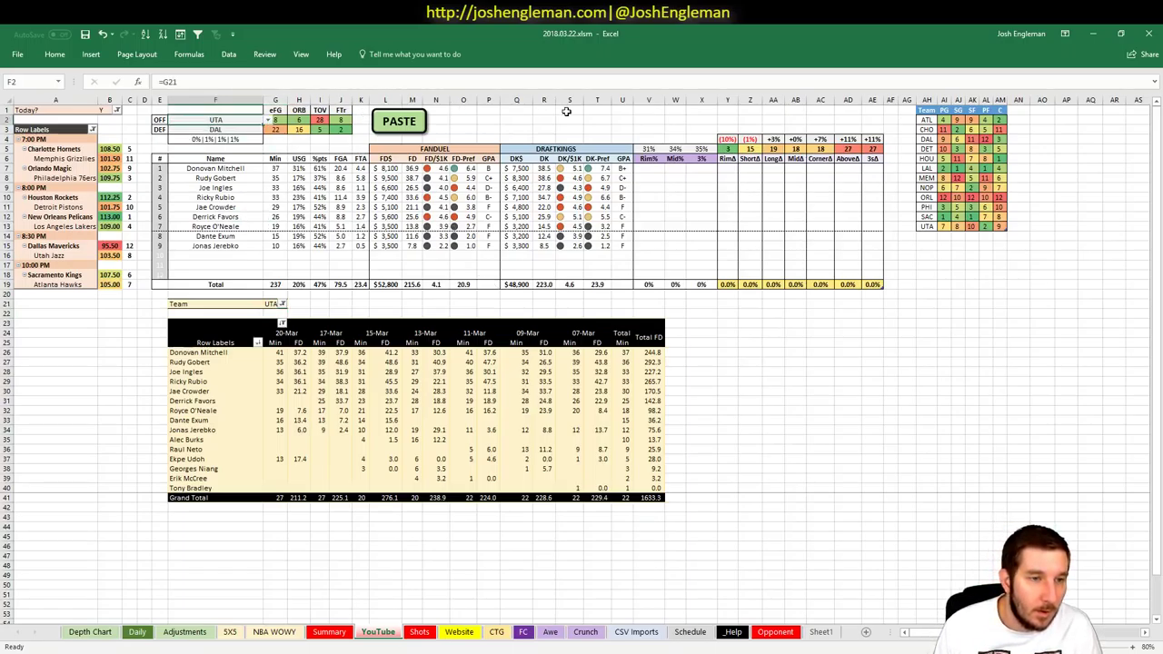
pyautogui.write('SAC')
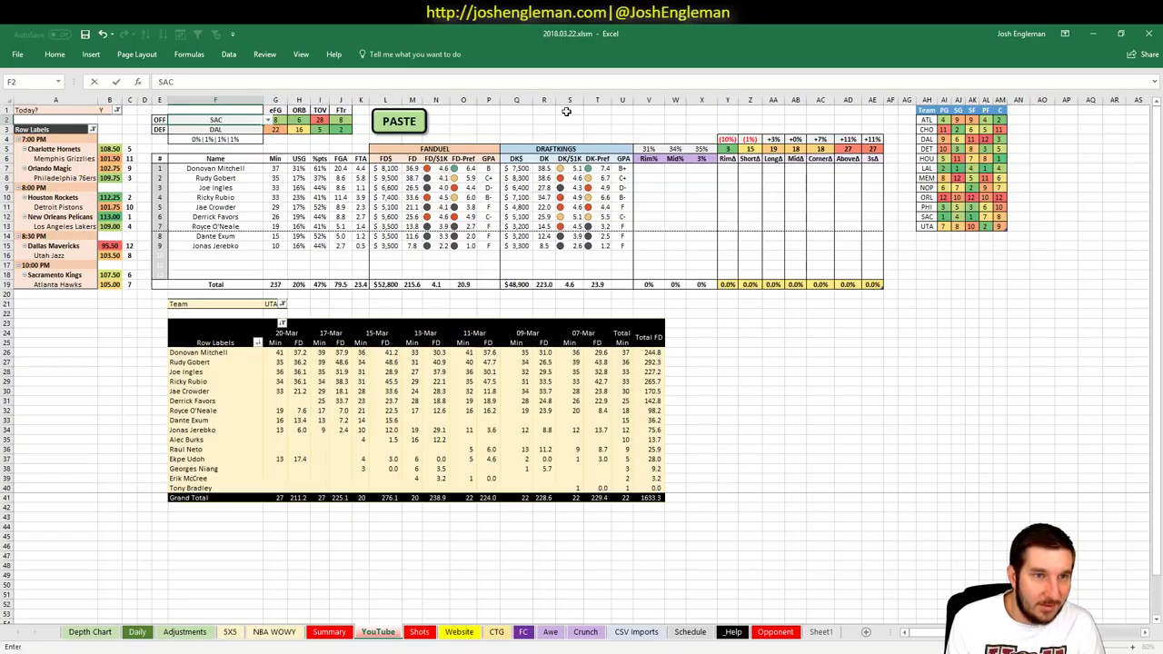
pyautogui.press('Return')
pyautogui.hotkey('ctrl', 'z')
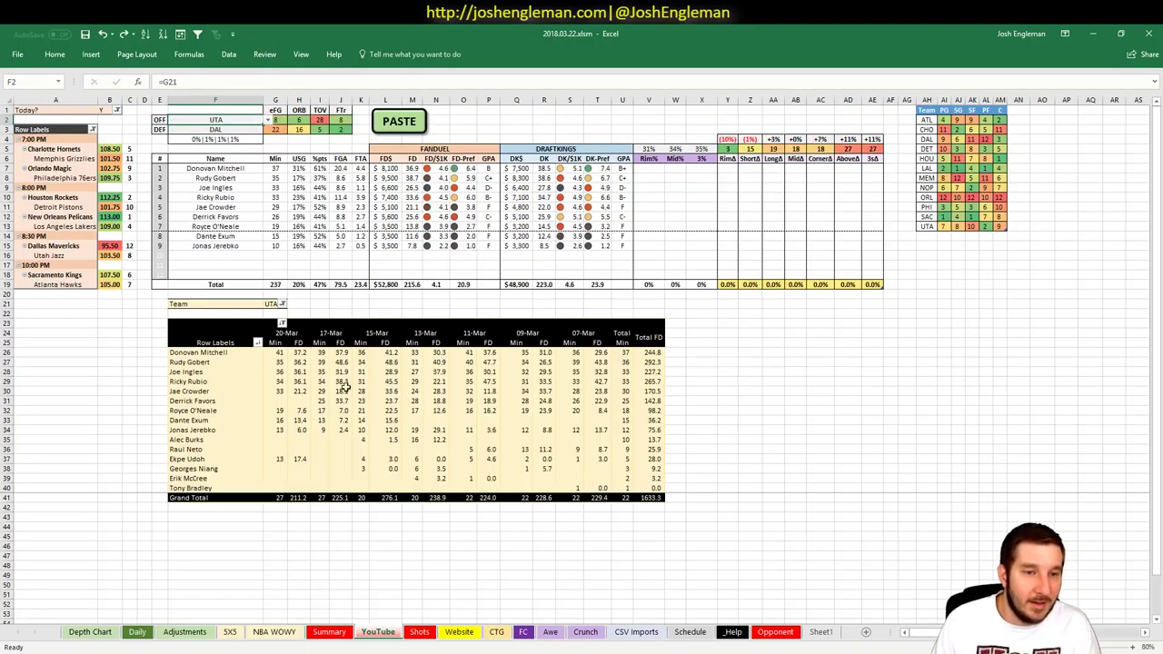
# Set the pivot table's Team filter in G21 to SAC.
pyautogui.click(269, 305)
pyautogui.write('SAC')
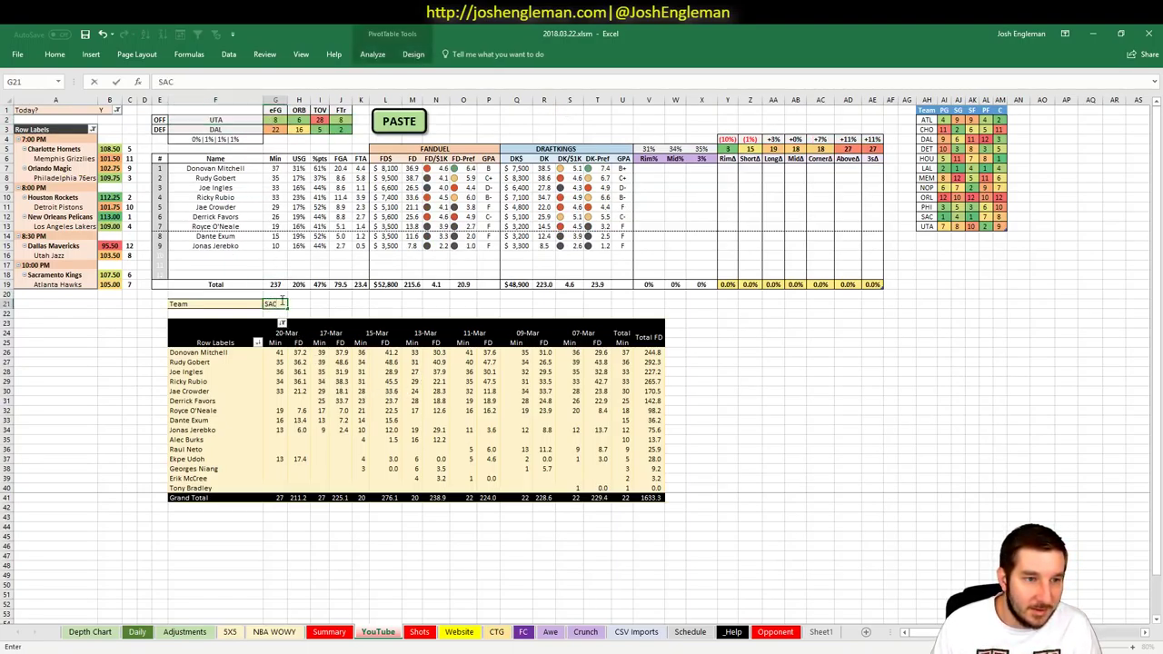
pyautogui.click(320, 303)
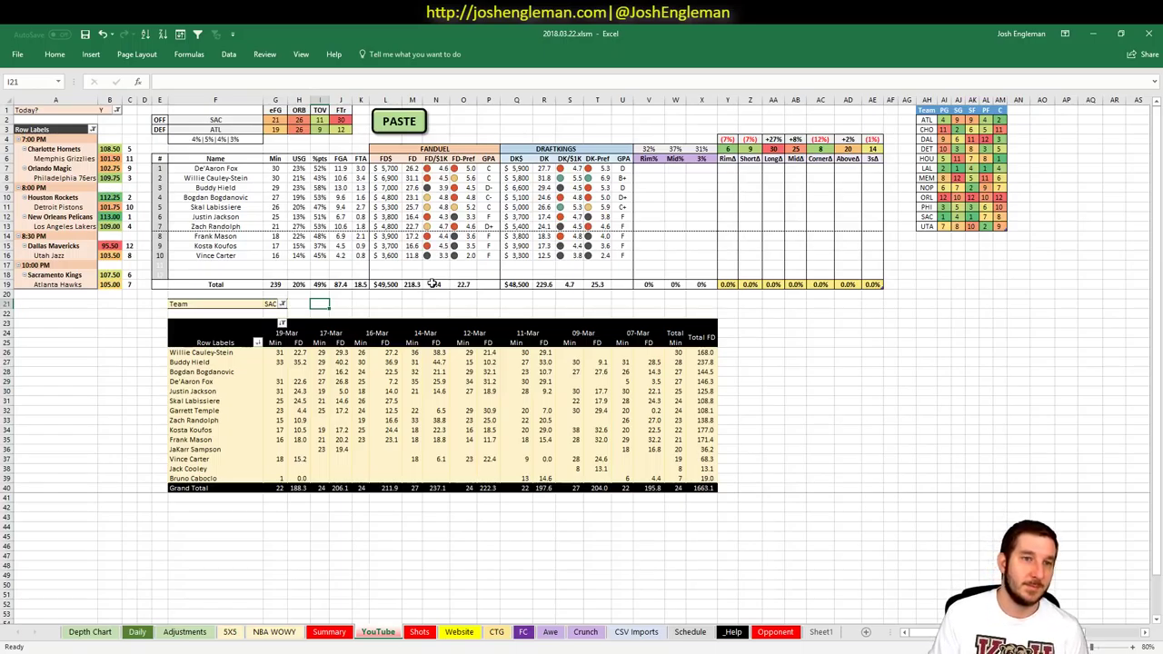
# Set the pivot table's Team filter in G21 to ATL.
pyautogui.click(227, 122)
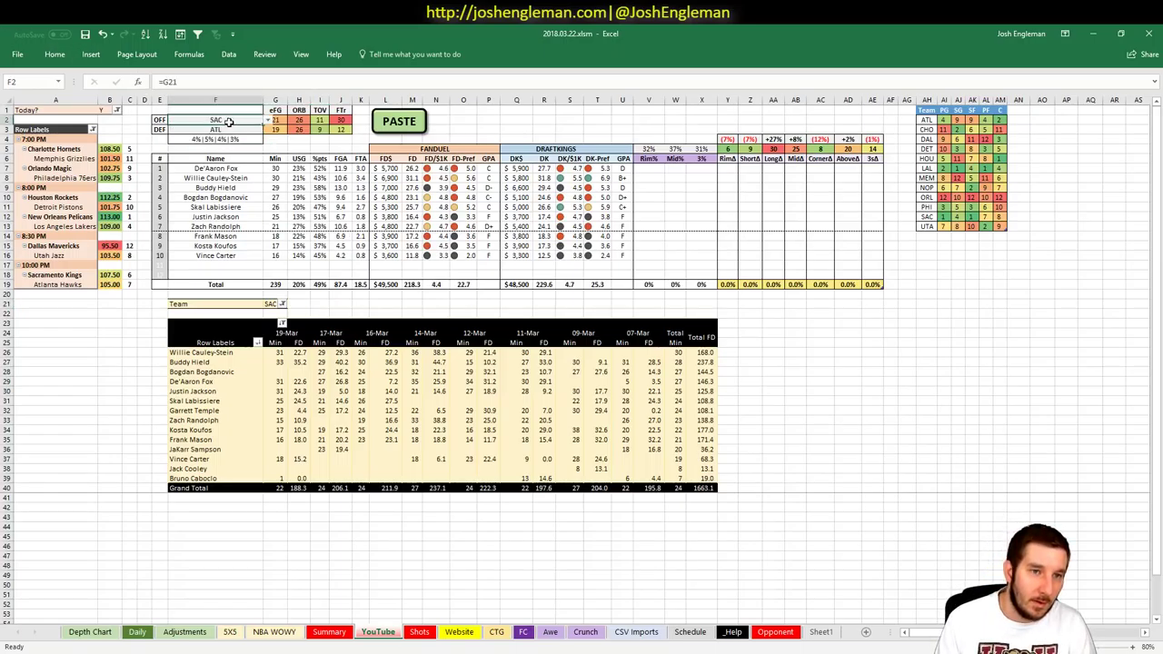
pyautogui.click(273, 303)
pyautogui.write('ATL')
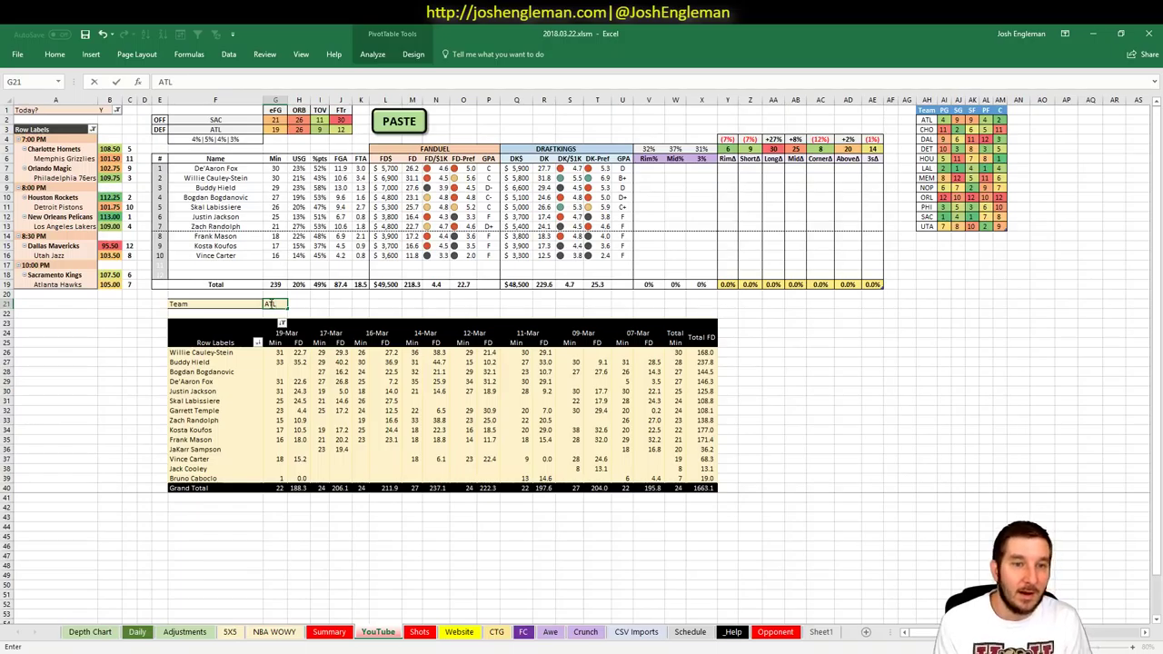
pyautogui.press('Return')
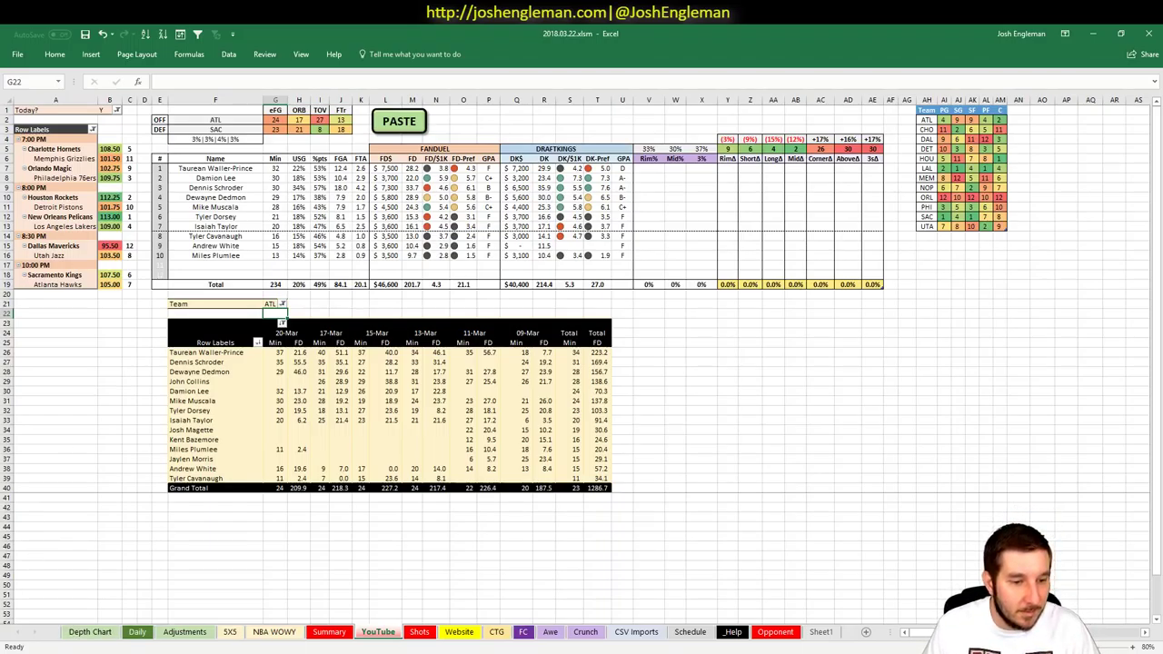
# Run the COPY macro on the Daily sheet to copy the blended FanDuel player projections.
pyautogui.click(137, 633)
pyautogui.scroll(5, 307, 233)
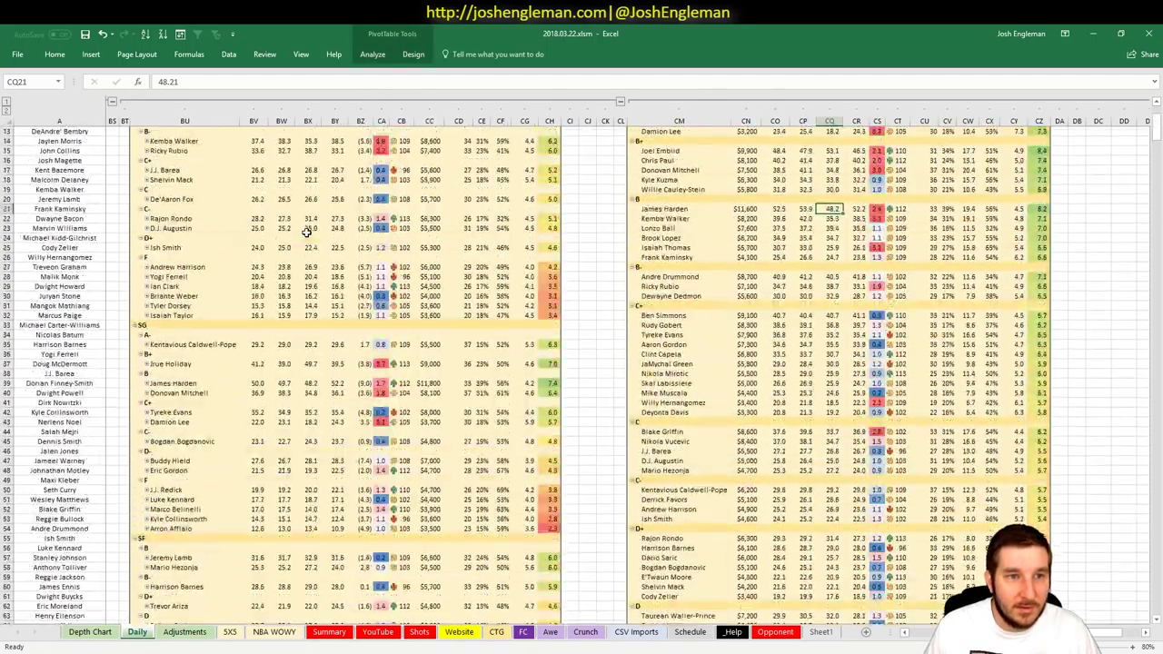
pyautogui.scroll(4, 307, 233)
pyautogui.hscroll(-5, 581, 364)
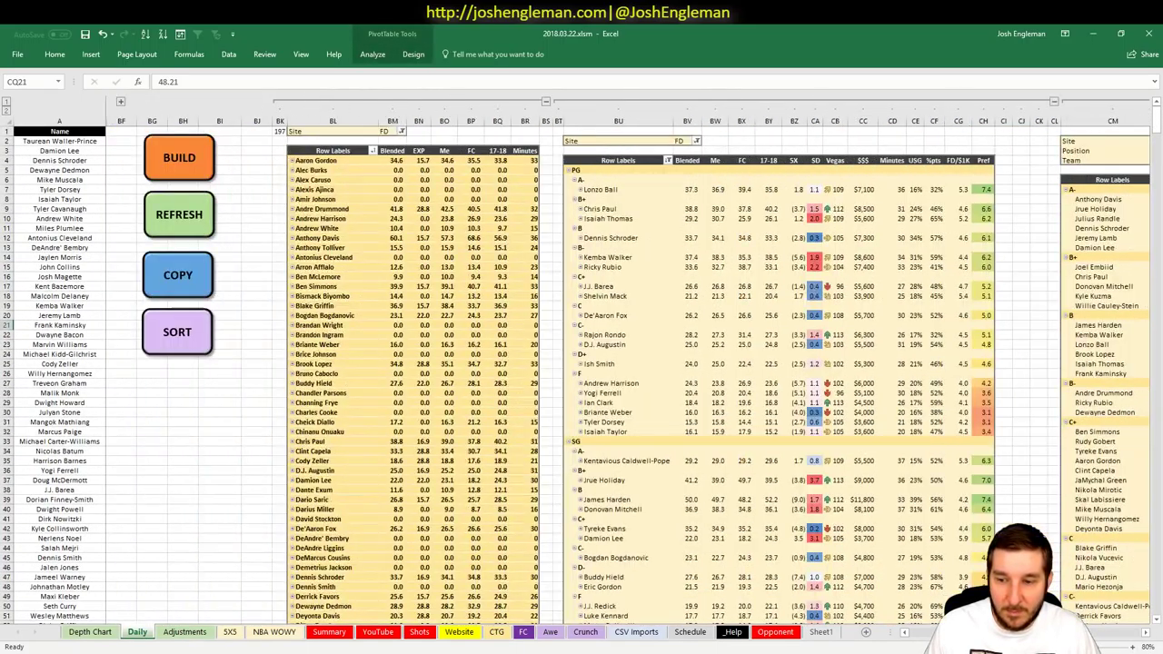
pyautogui.click(178, 276)
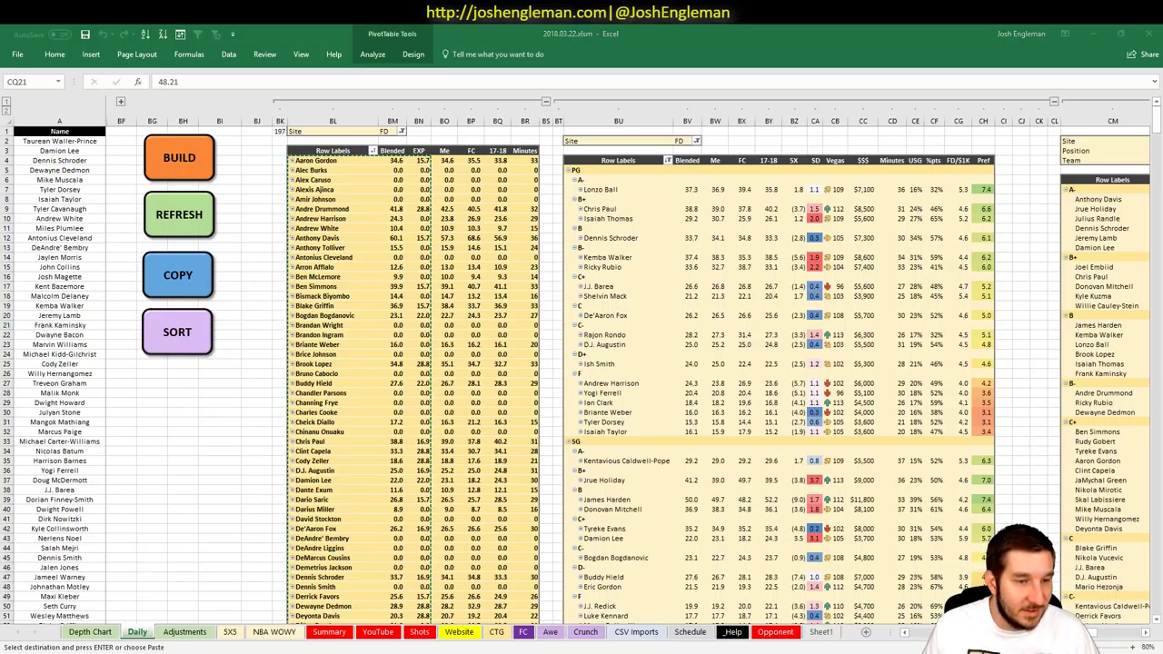
# Switch to FantasyCruncher in the browser and load the Lineup Cruncher for FanDuel NBA.
pyautogui.hotkey('alt', 'Tab')
pyautogui.click(173, 32)
pyautogui.click(172, 95)
pyautogui.moveTo(188, 127)
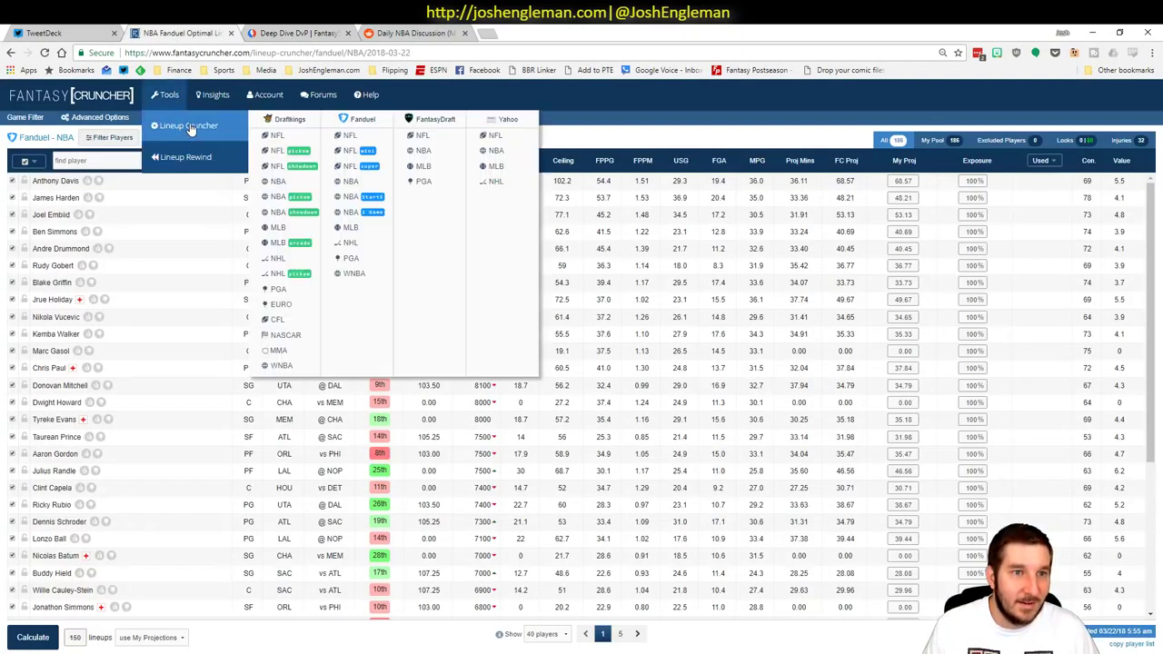
pyautogui.click(362, 182)
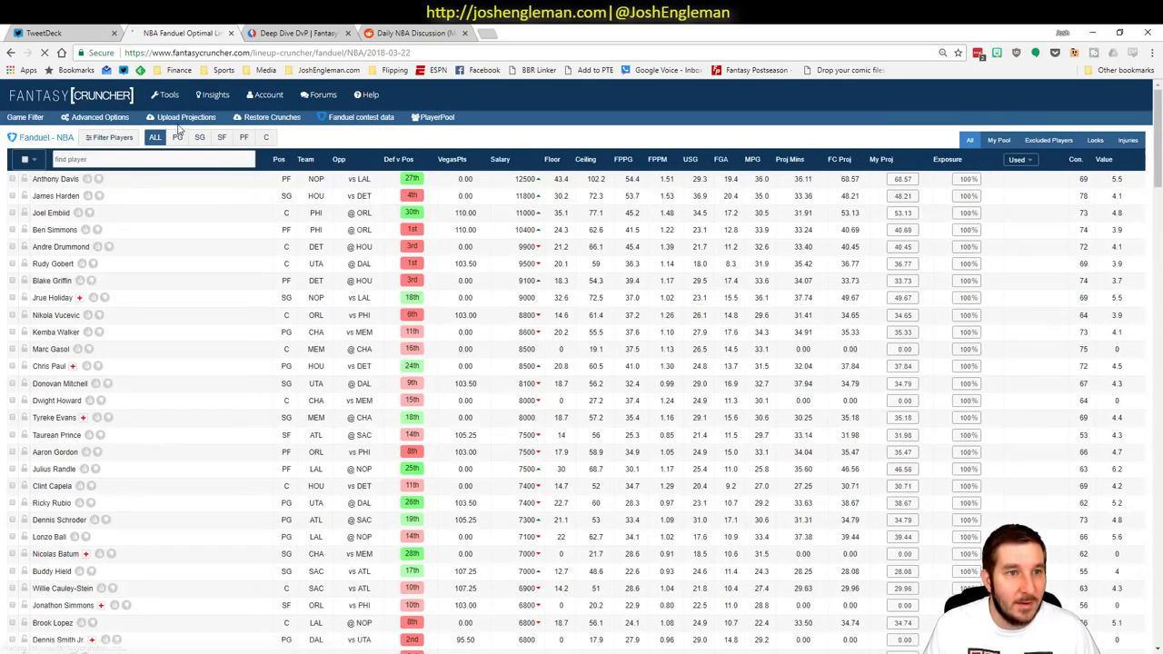
# Paste the copied projections into the projection upload table, upload them, and return to the Lineup Cruncher.
pyautogui.click(217, 118)
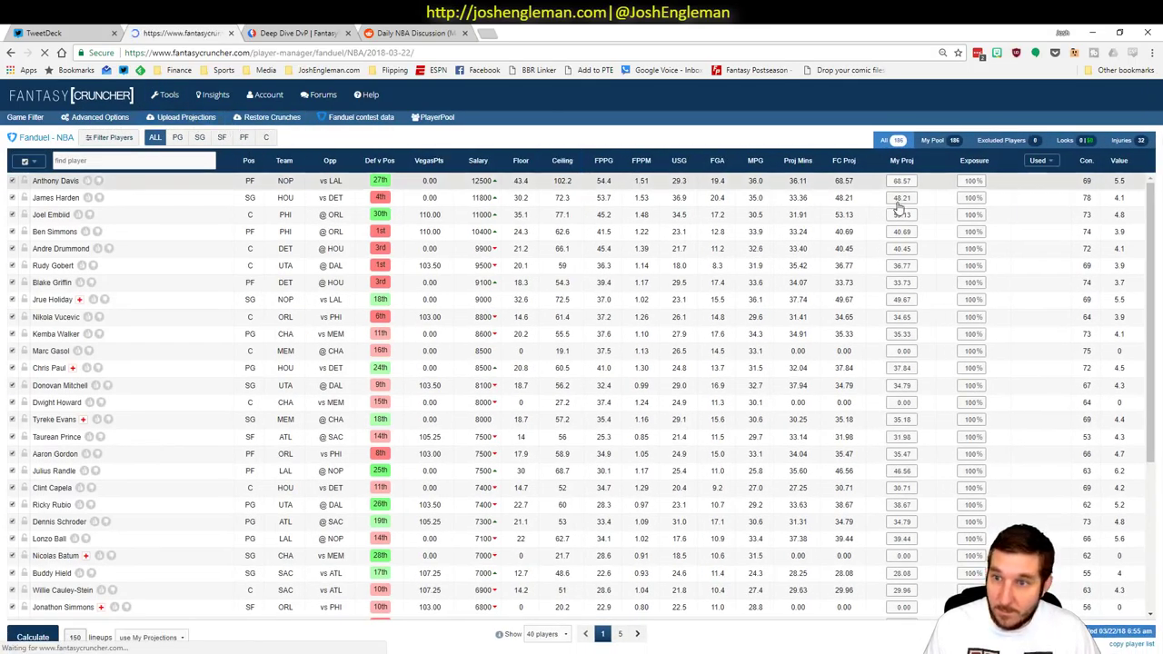
pyautogui.hotkey('ctrl', 'v')
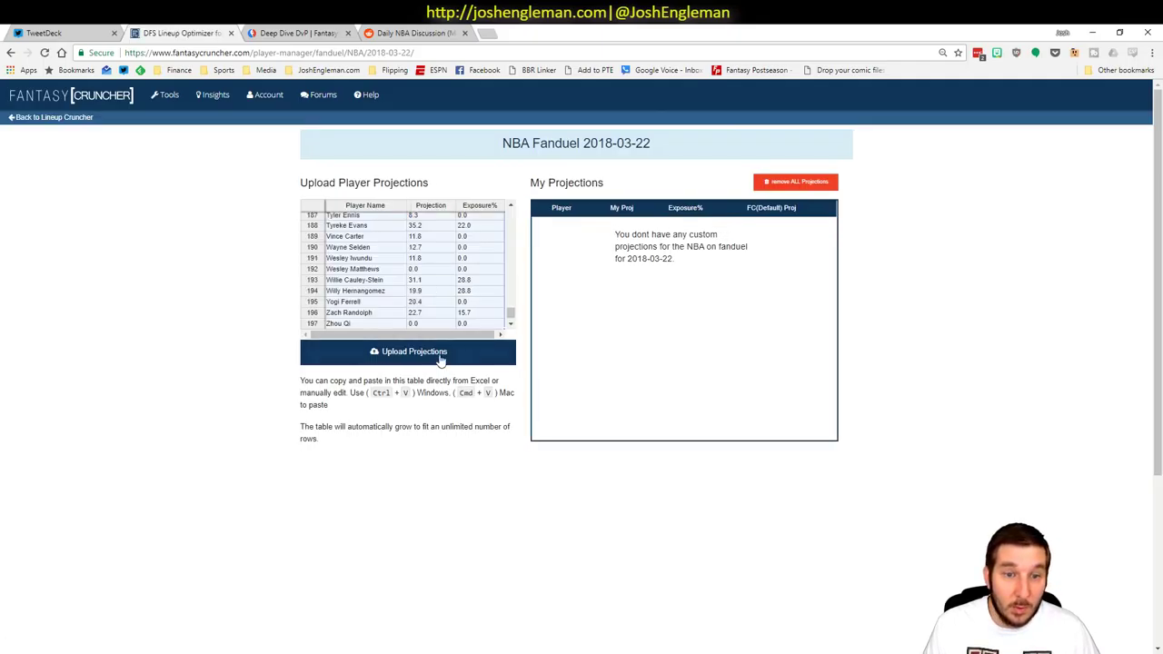
pyautogui.click(439, 358)
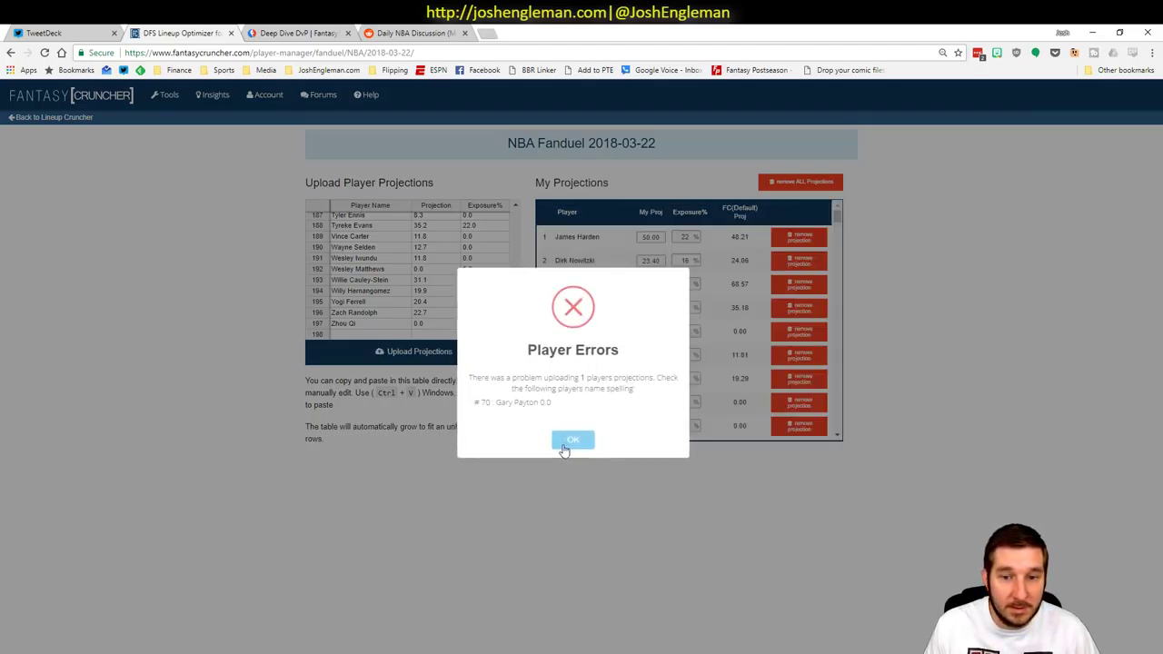
pyautogui.click(572, 439)
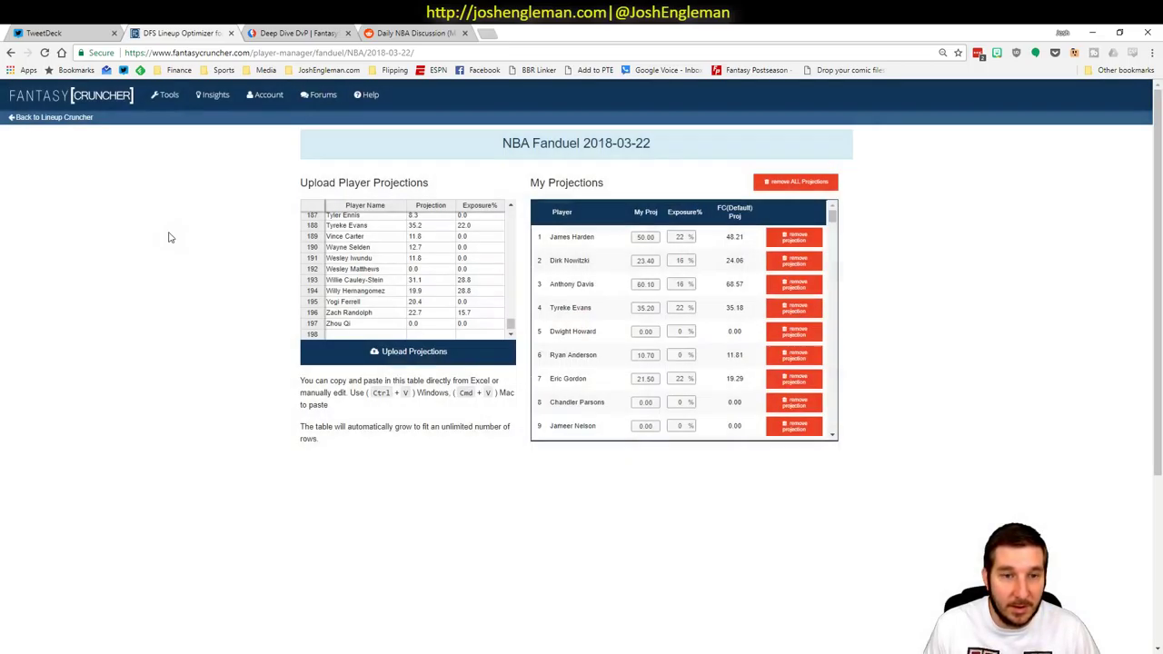
pyautogui.click(88, 119)
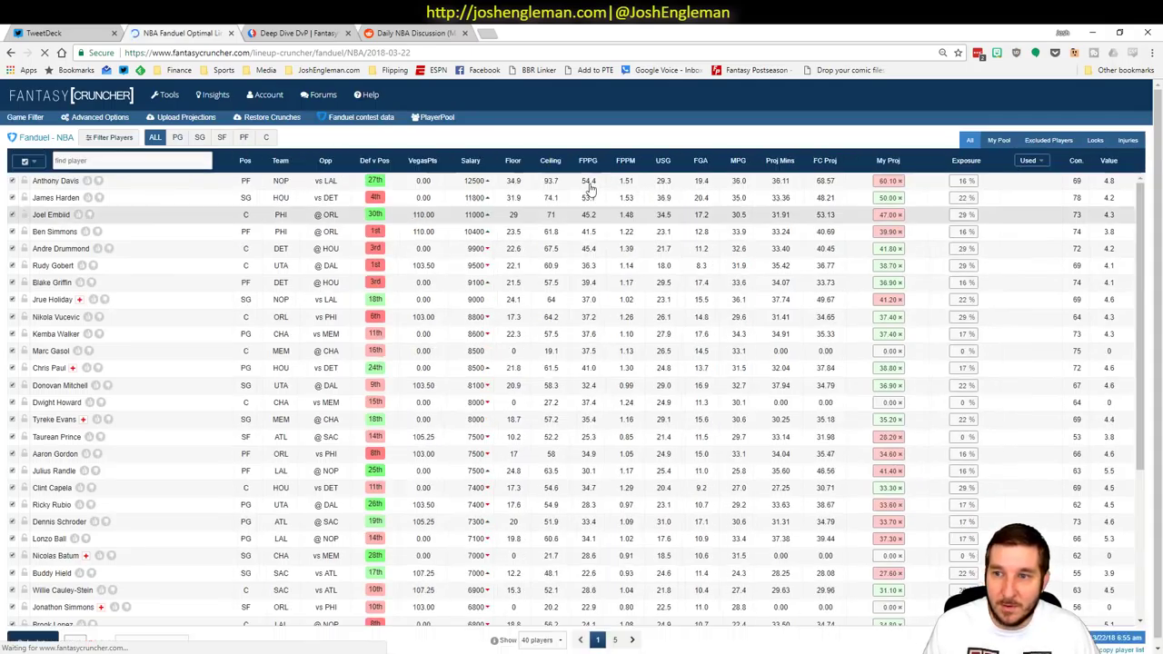
# Set the advanced options to 1 unique player, 10% randomness, and 100% exposure applied as Each to the viewable players.
pyautogui.click(98, 122)
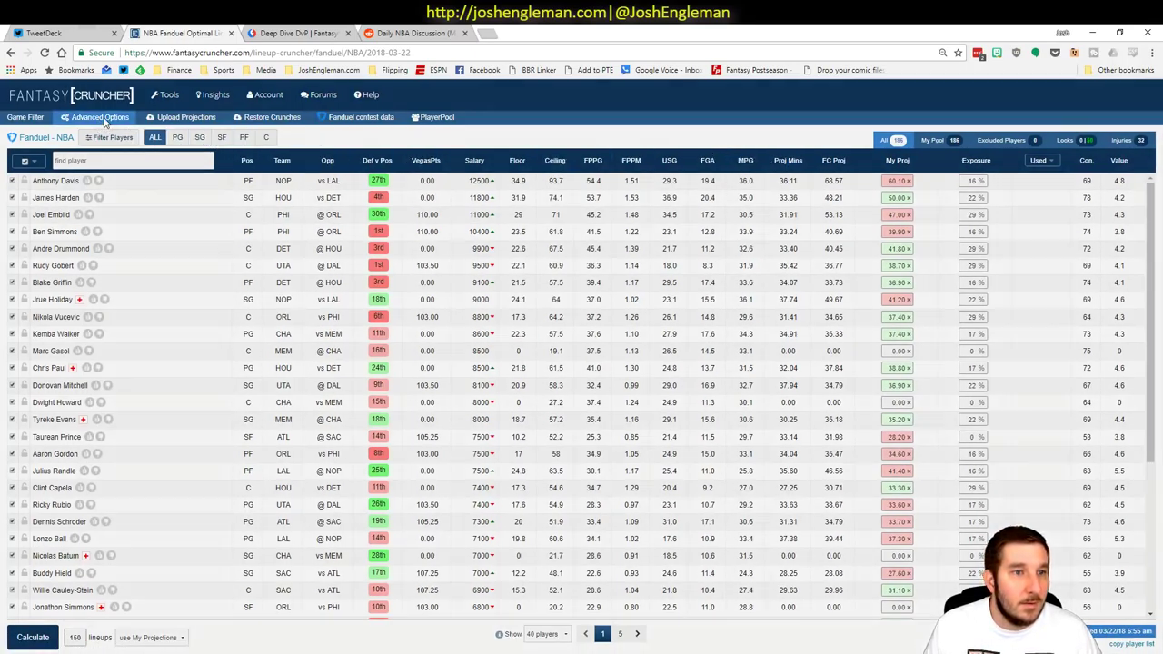
pyautogui.click(425, 199)
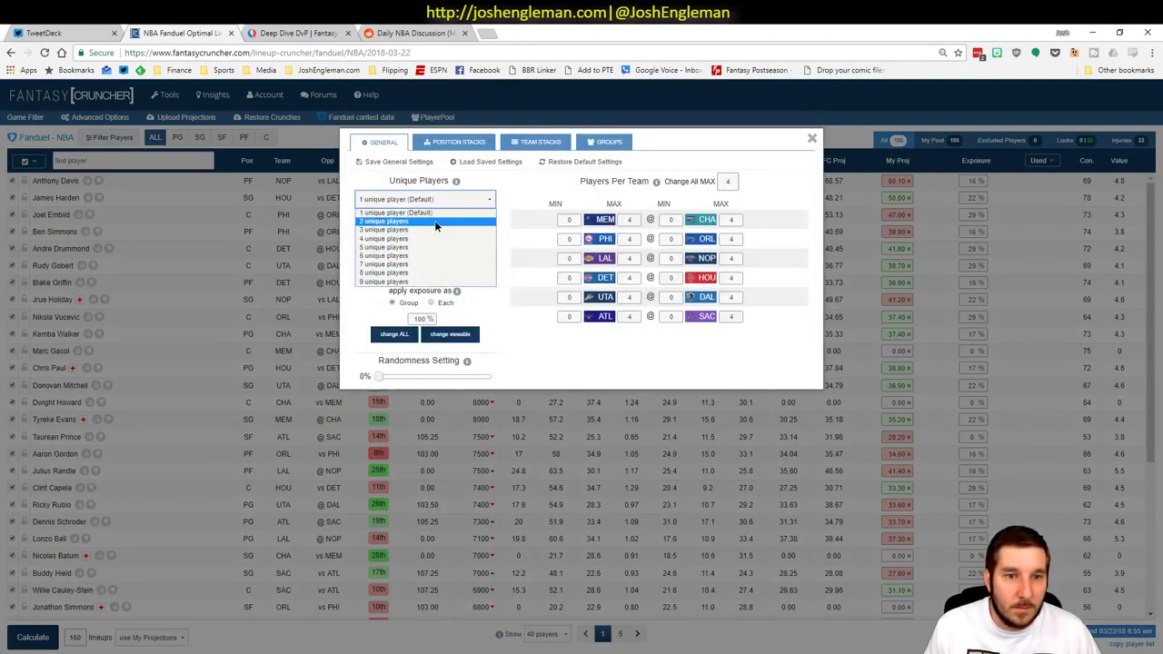
pyautogui.click(435, 222)
pyautogui.moveTo(382, 378); pyautogui.dragTo(388, 378)
pyautogui.click(423, 200)
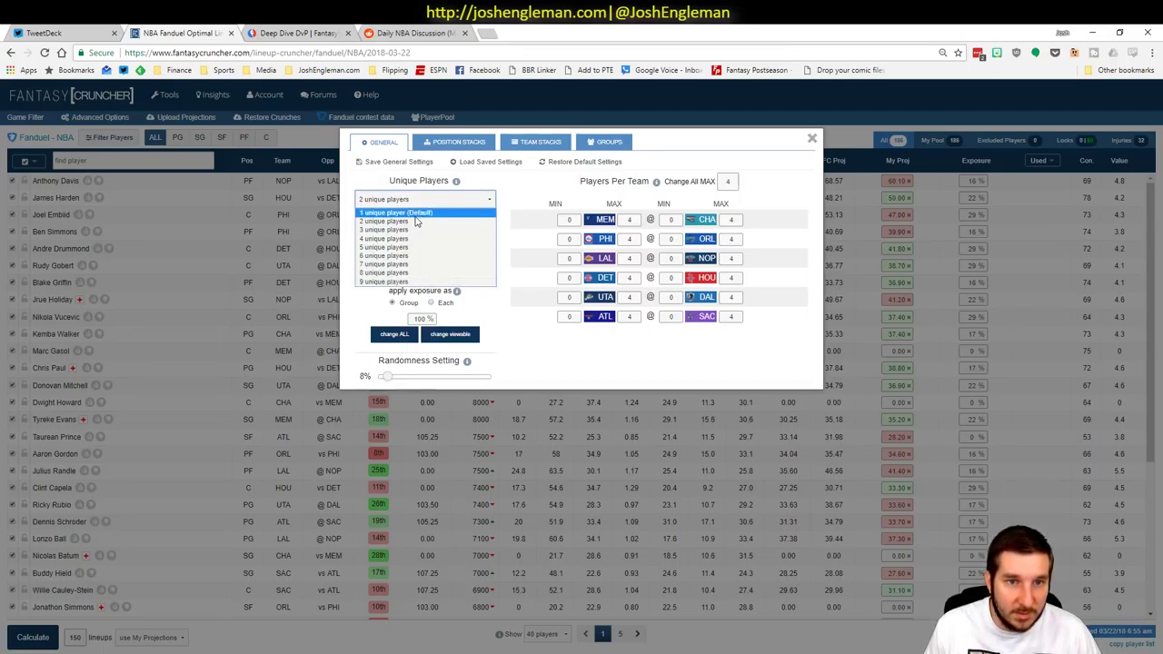
pyautogui.click(416, 213)
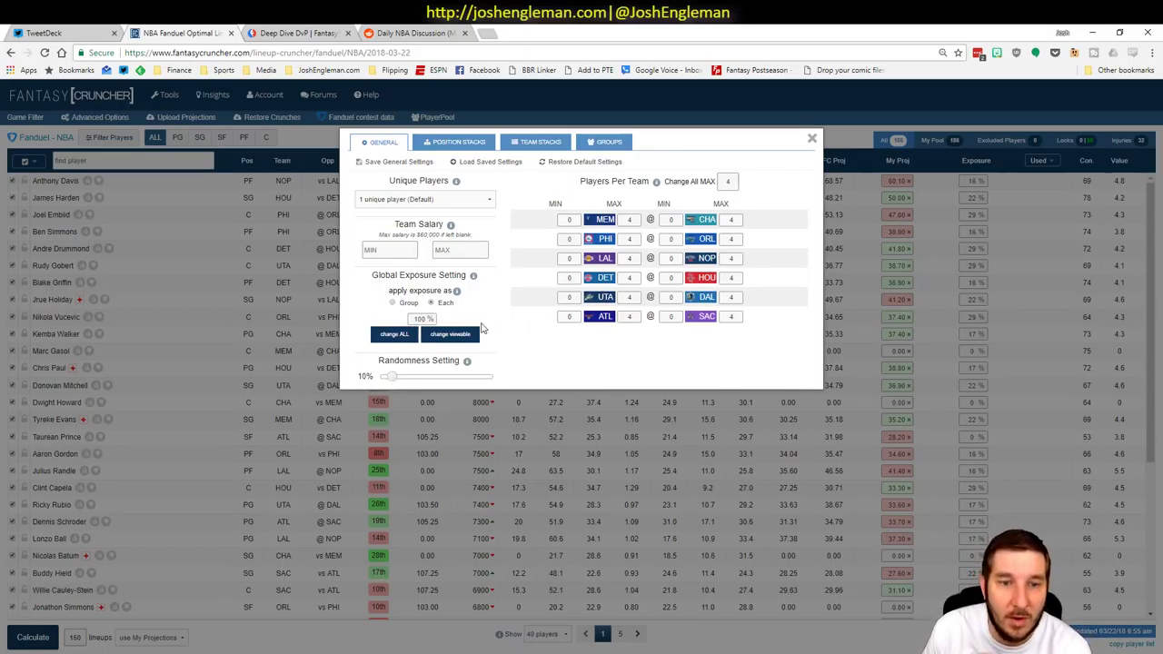
pyautogui.click(441, 333)
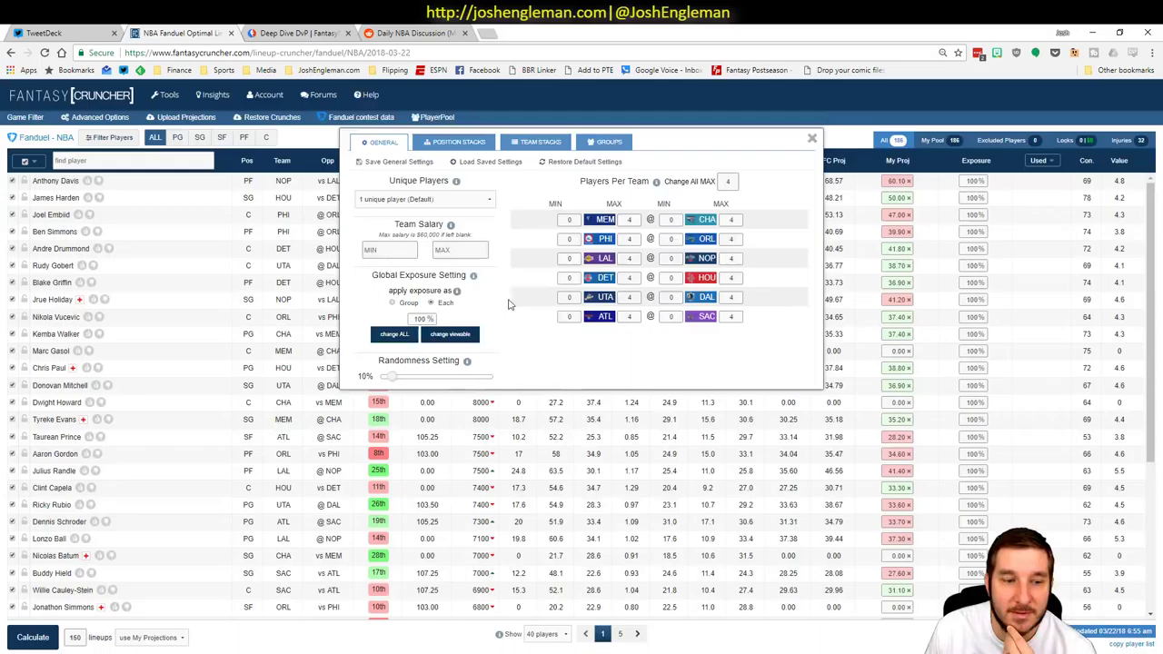
# Calculate the FanDuel lineups and sort them by My Projected.
pyautogui.click(18, 640)
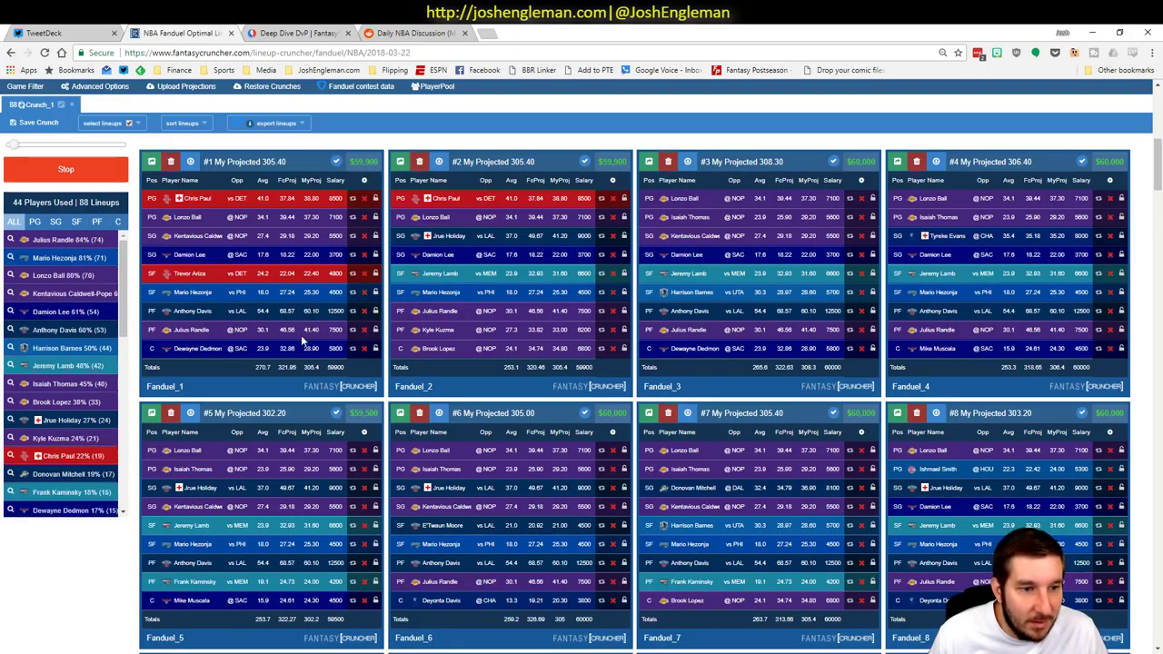
pyautogui.click(275, 122)
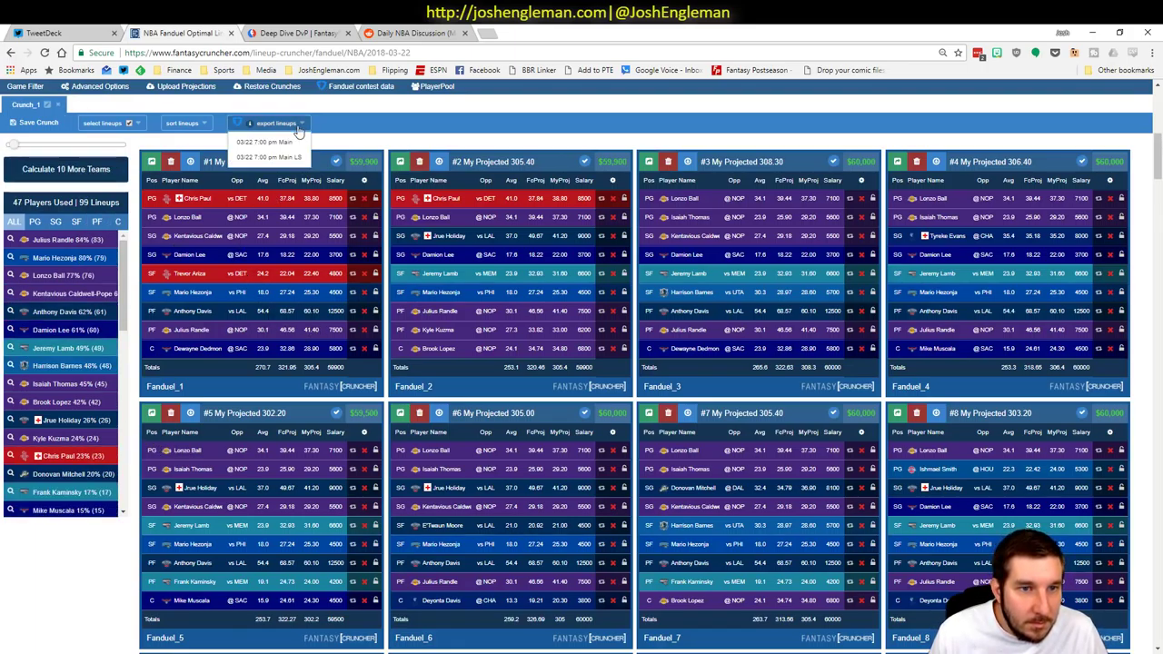
pyautogui.click(186, 122)
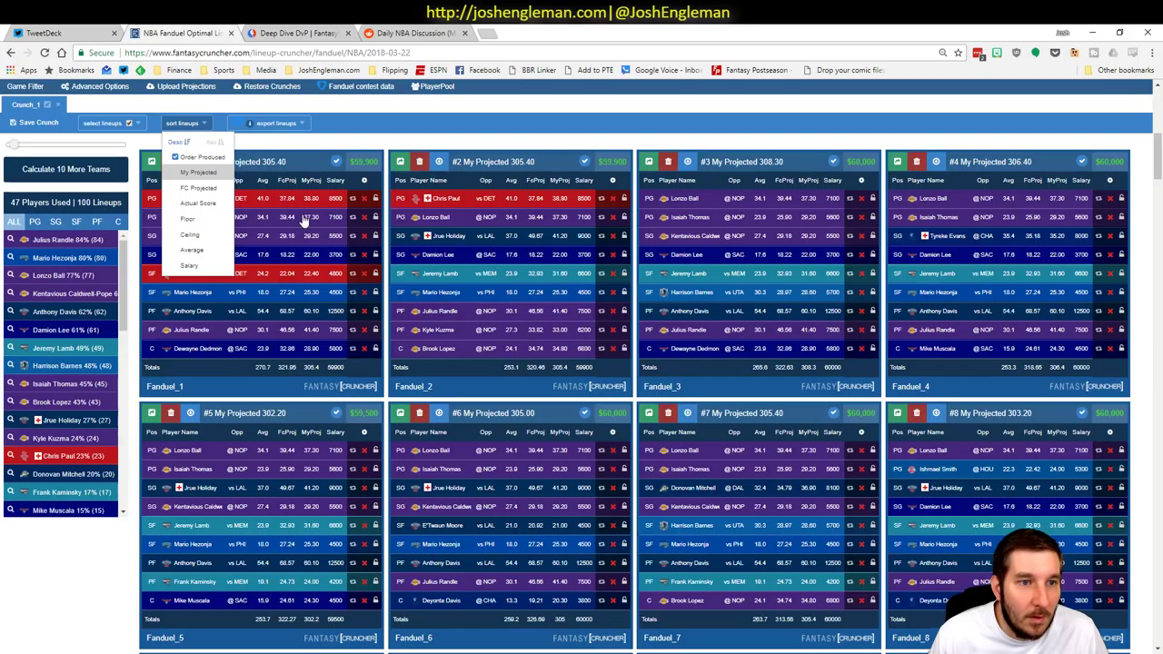
pyautogui.click(198, 172)
# Check the Daily sheet's projections in Excel, and review player usage in the FantasyCruncher lineups containing Anthony Davis.
pyautogui.hotkey('alt', 'Tab')
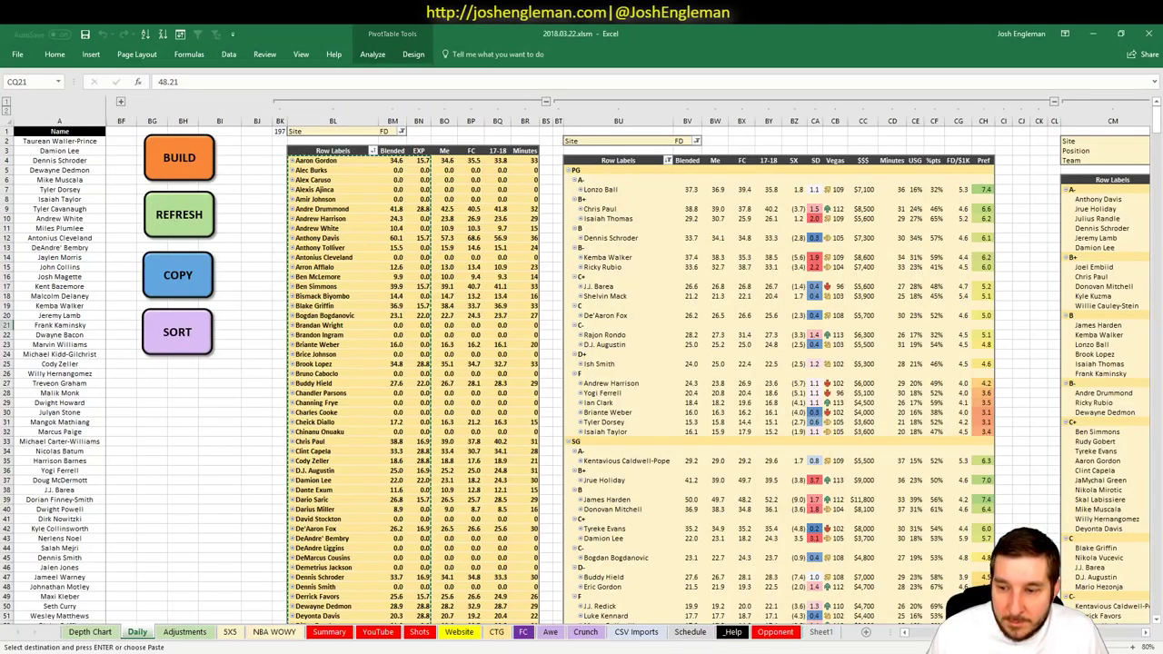
pyautogui.hscroll(5, 626, 363)
pyautogui.hotkey('alt', 'Tab')
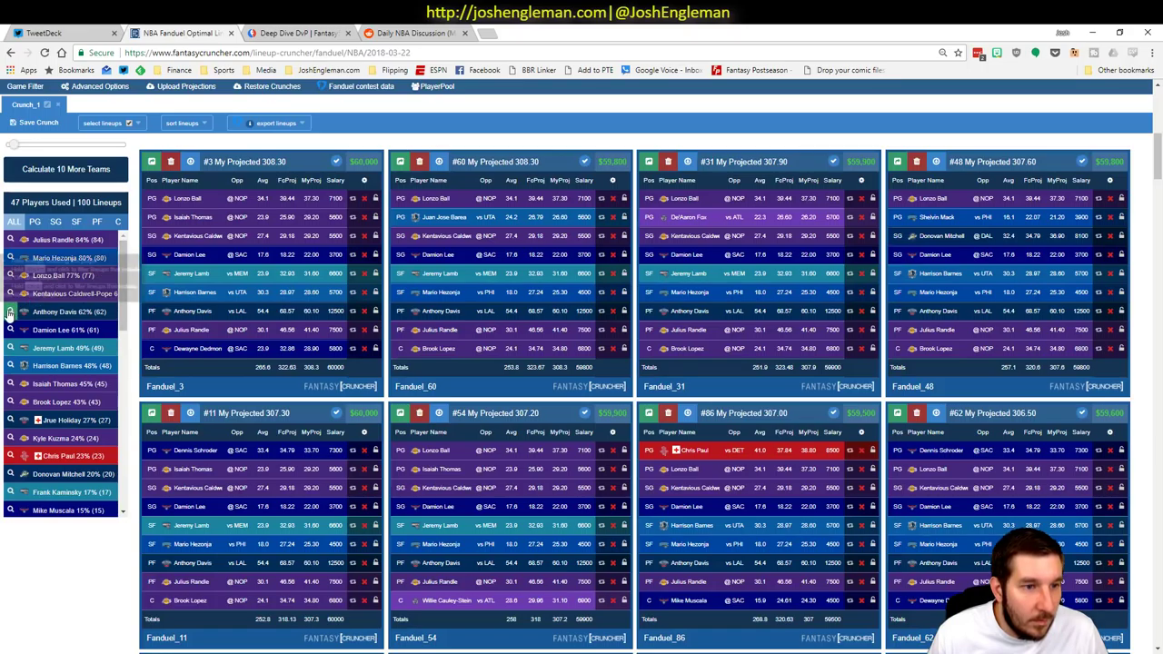
pyautogui.click(54, 312)
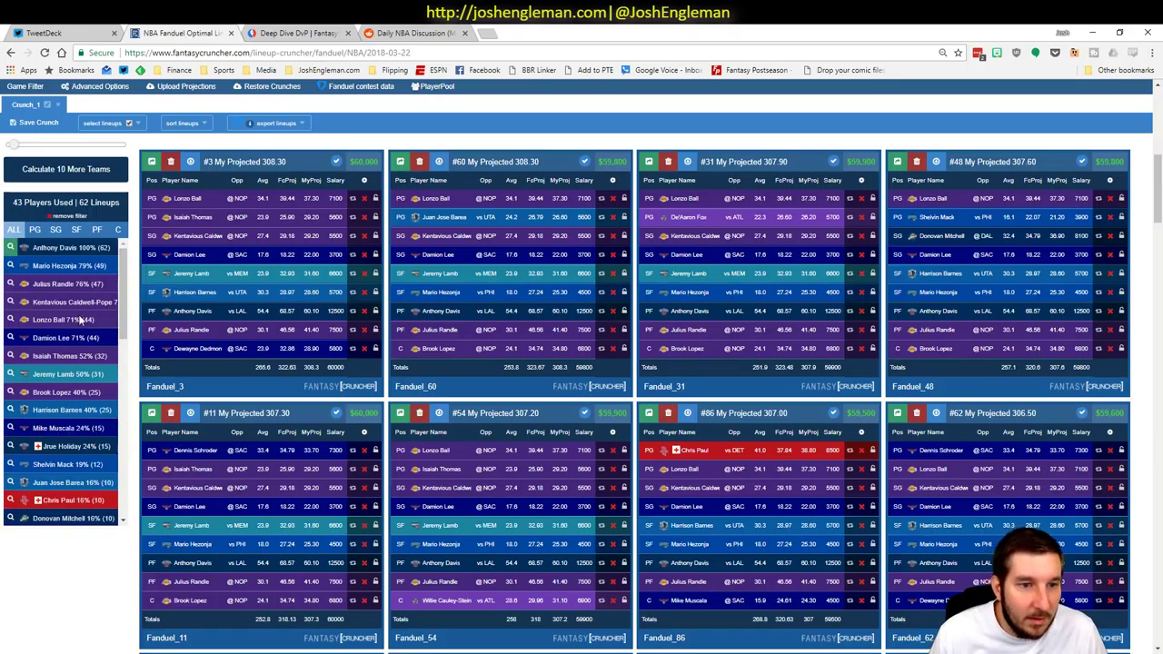
pyautogui.click(59, 220)
# Filter the generated lineups to those containing James Harden, Lonzo Ball, Mario Hezonja and Kyle Kuzma.
pyautogui.click(56, 223)
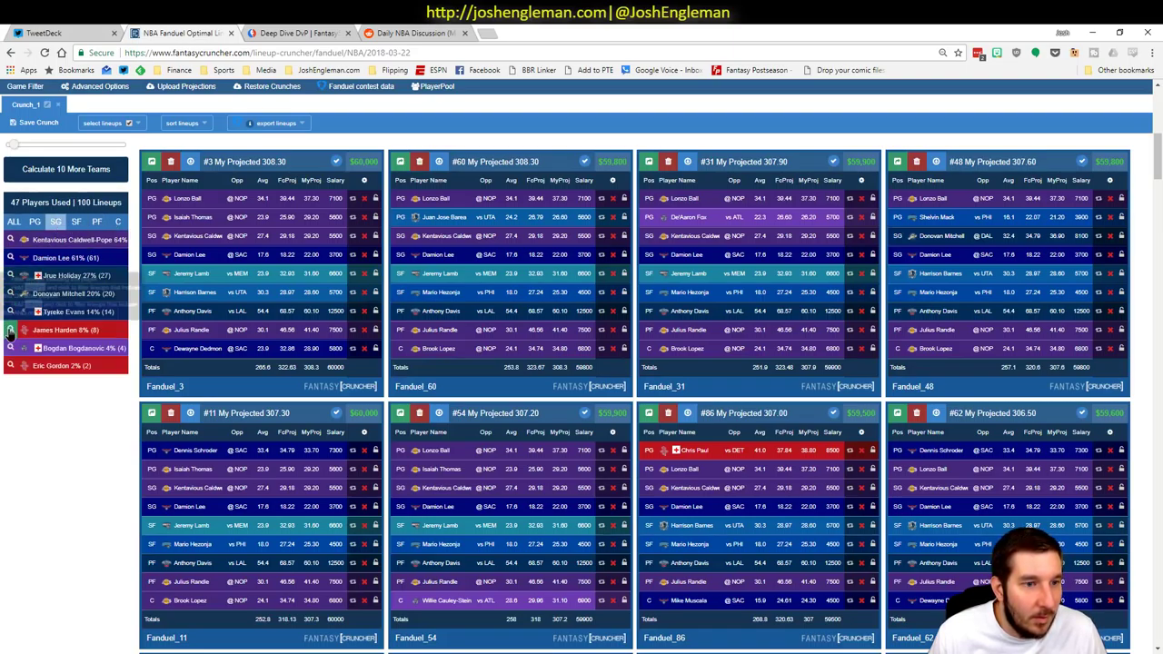
pyautogui.click(10, 330)
pyautogui.click(34, 230)
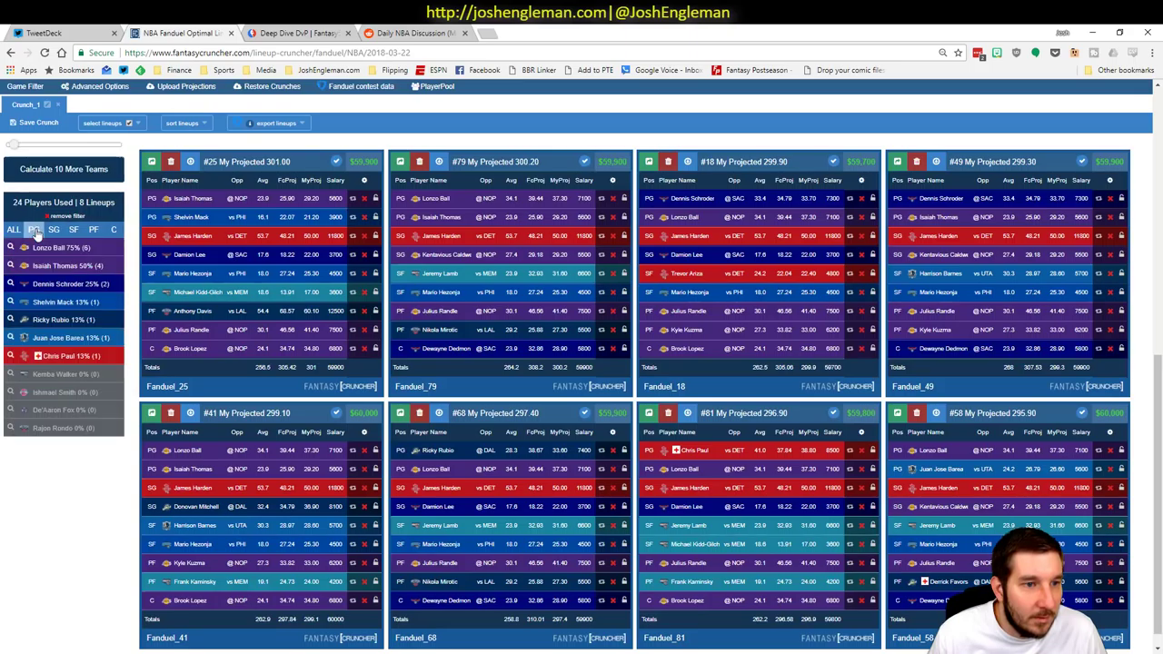
pyautogui.click(12, 248)
pyautogui.click(76, 230)
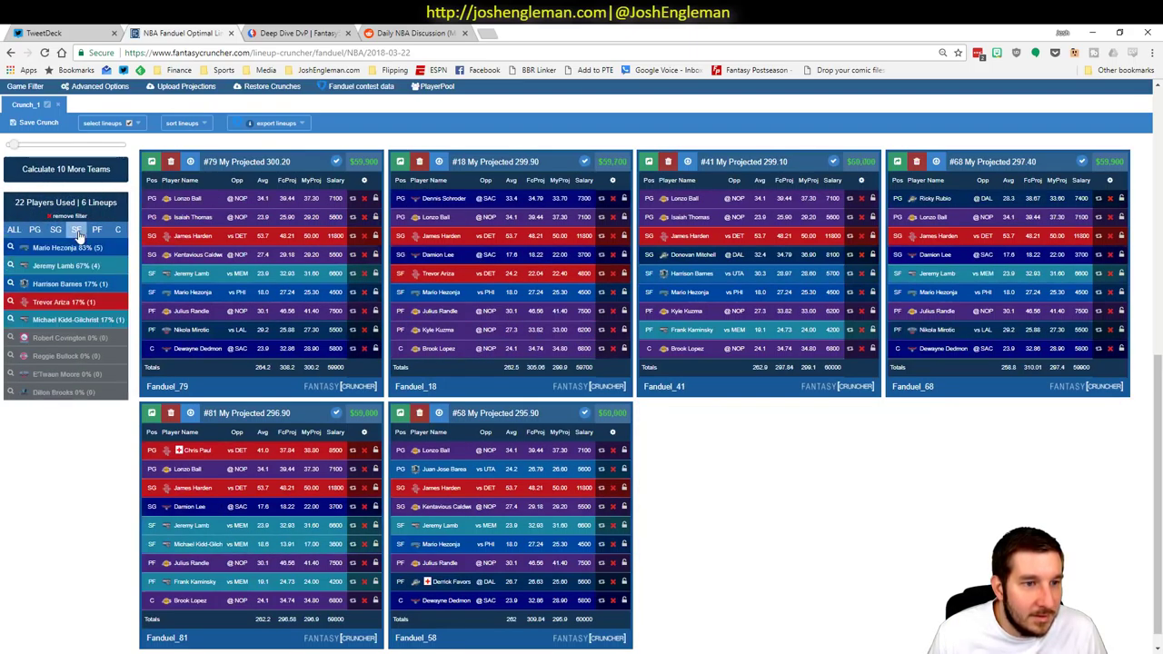
pyautogui.click(10, 247)
pyautogui.click(97, 230)
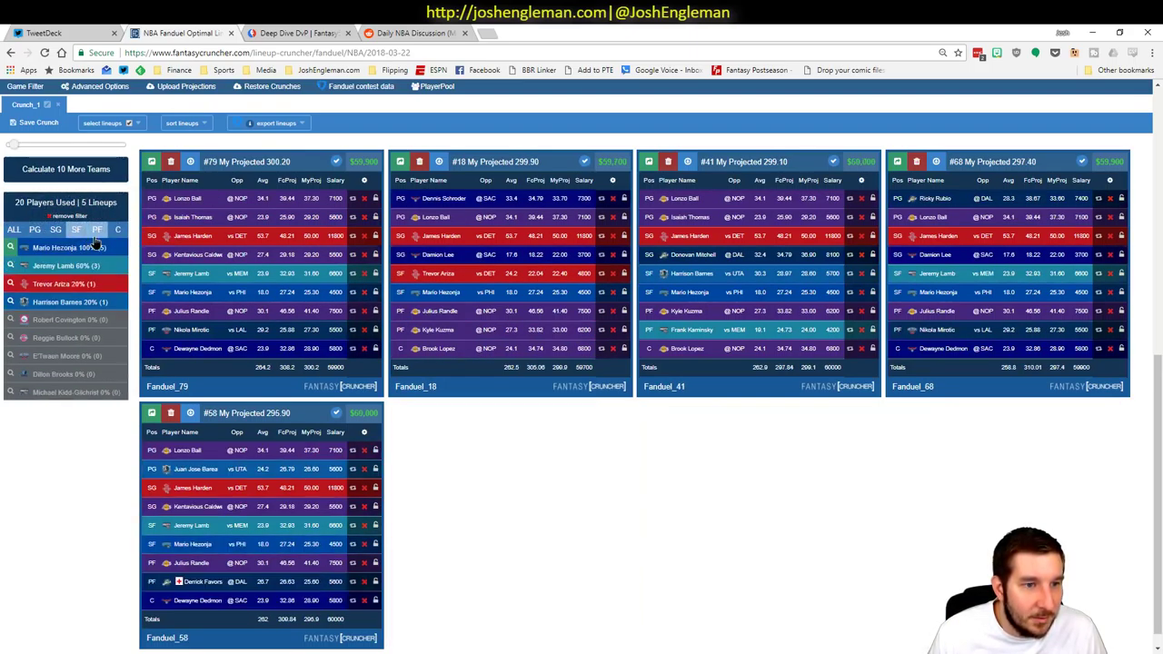
pyautogui.click(10, 265)
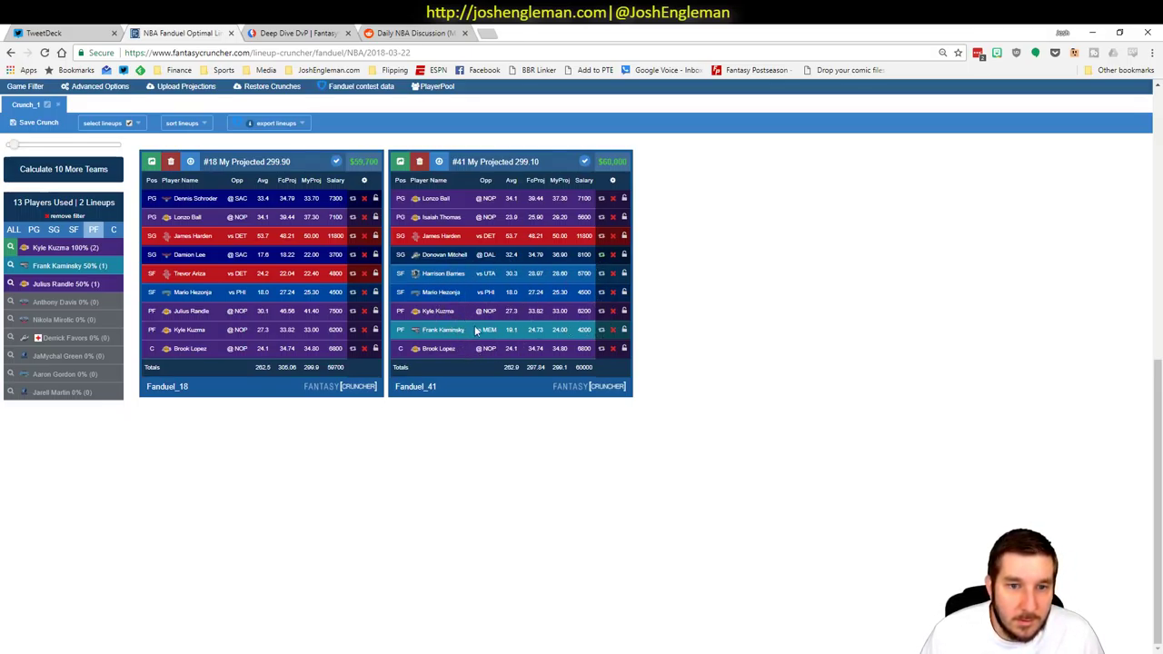
# Open Cleaning the Glass in a new browser tab, search for the Lakers, and examine their 2017-18 player stats.
pyautogui.click(488, 32)
pyautogui.write('clean')
pyautogui.press('Return')
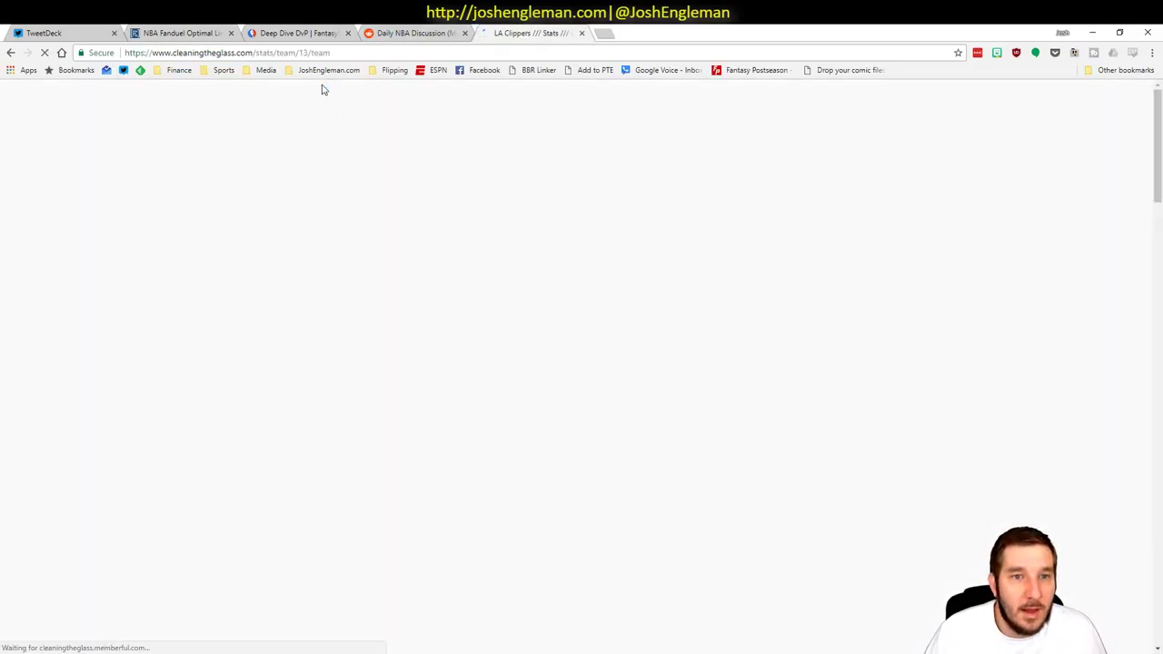
pyautogui.click(276, 124)
pyautogui.write('la')
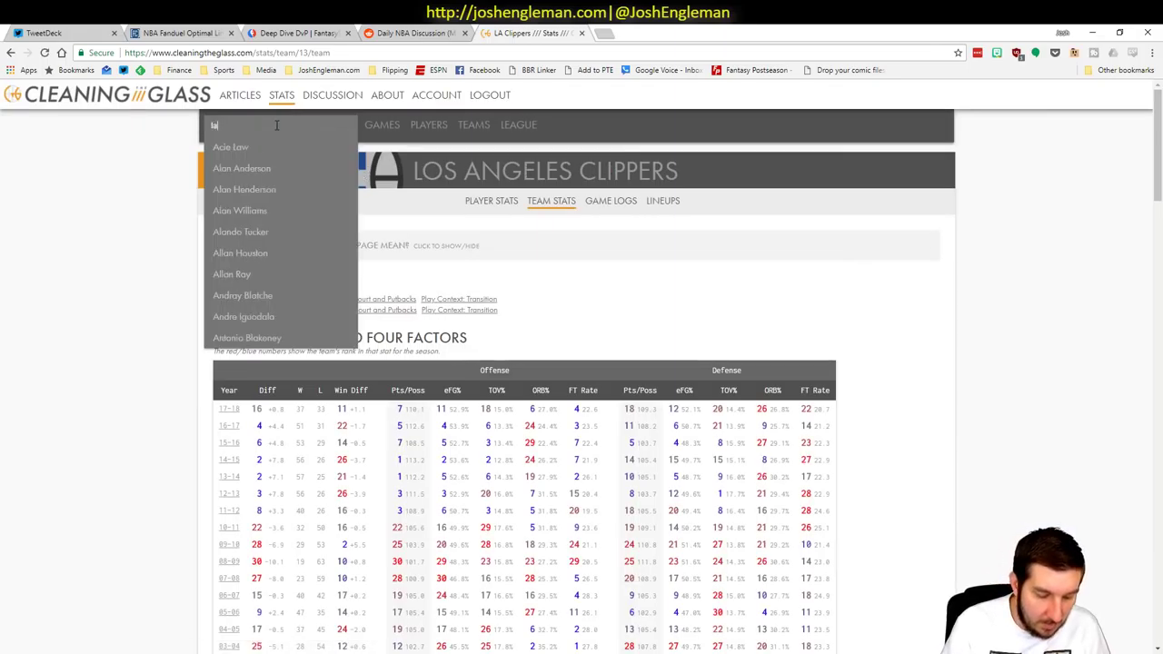
pyautogui.write('kers')
pyautogui.press('Return')
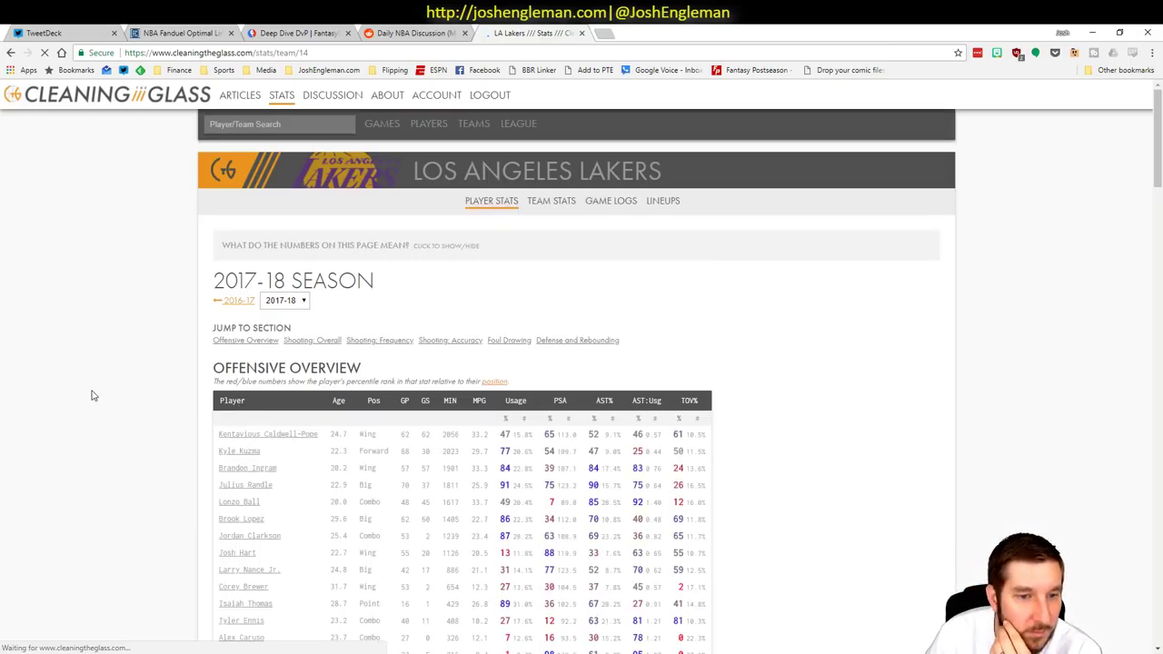
pyautogui.scroll(-20, 91, 395)
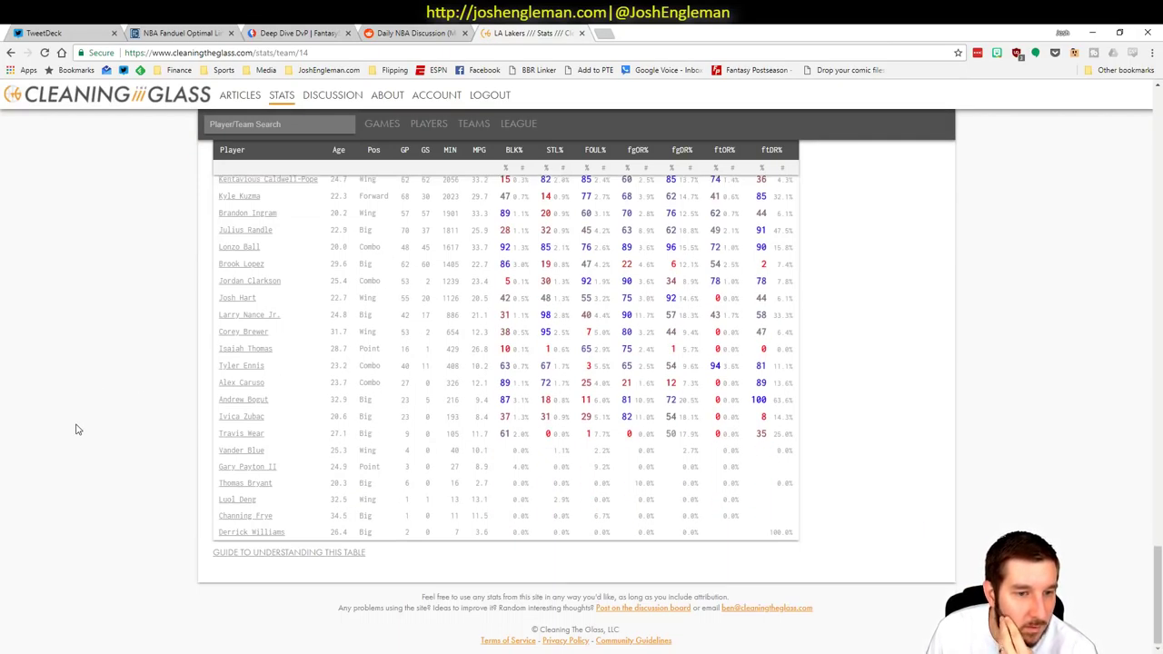
# Leave the Lakers stats, return to FantasyCruncher, and open its DraftKings NBA lineup cruncher.
pyautogui.scroll(2, 77, 429)
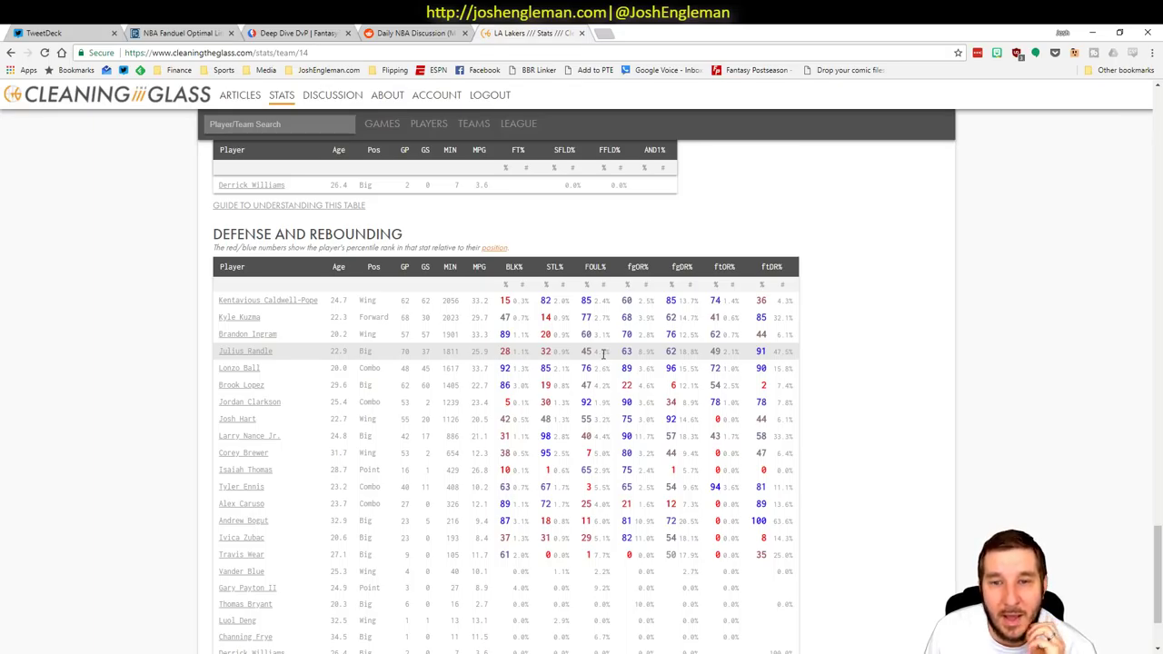
pyautogui.click(207, 31)
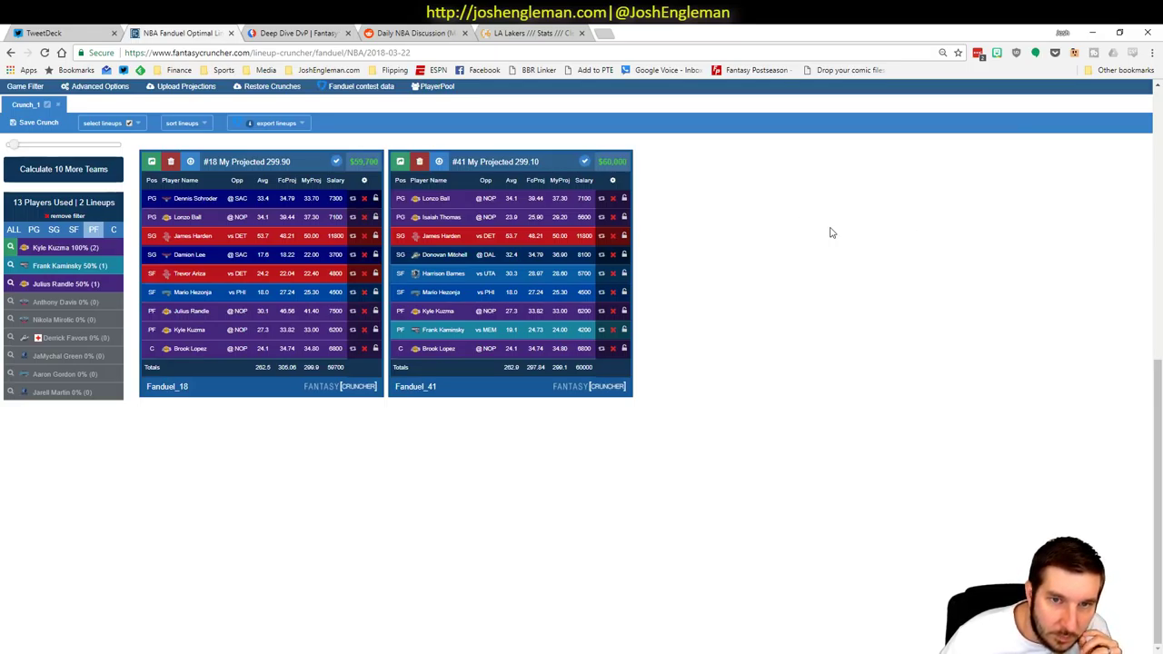
pyautogui.scroll(2, 830, 233)
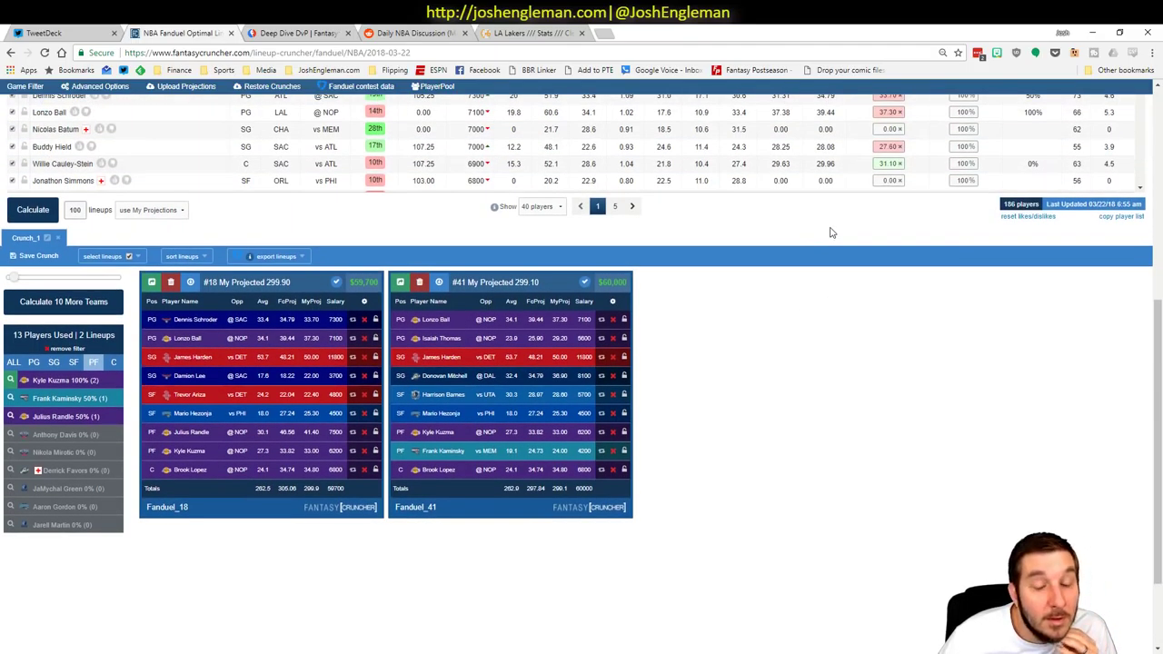
pyautogui.scroll(5, 688, 465)
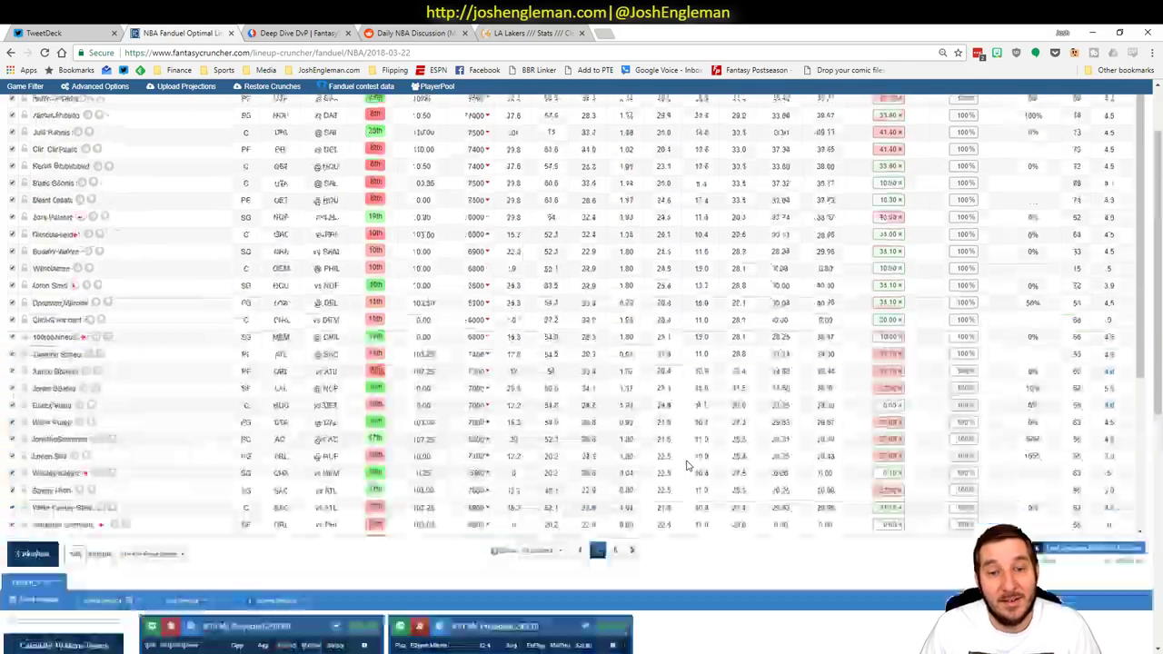
pyautogui.moveTo(166, 94)
pyautogui.moveTo(179, 132)
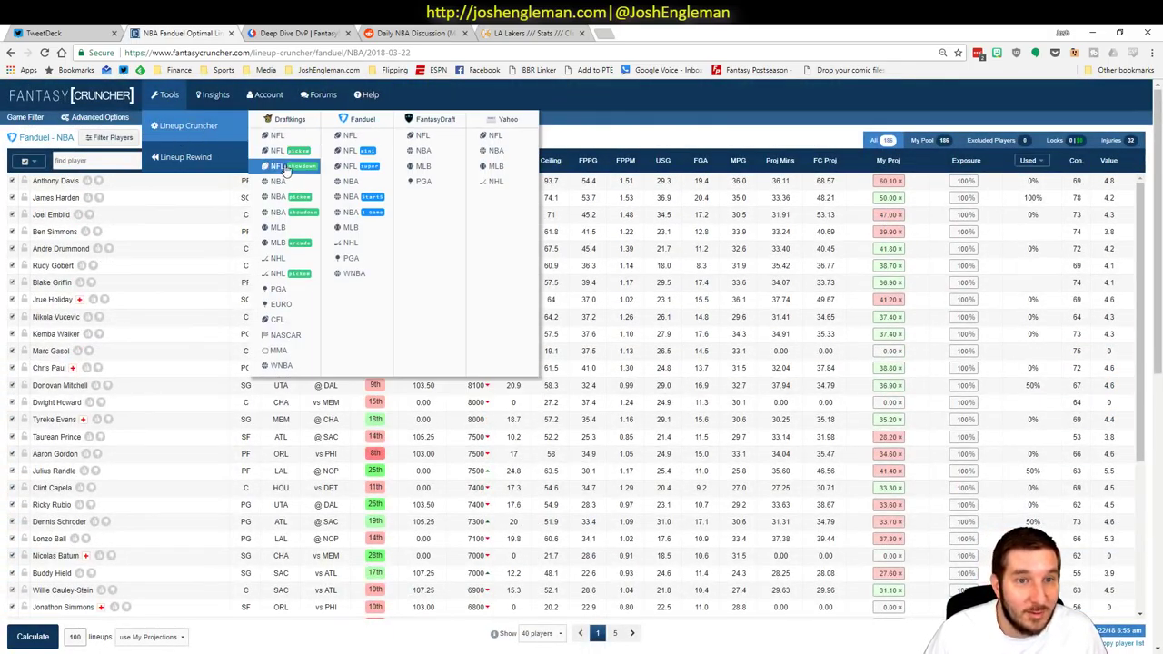
pyautogui.click(302, 189)
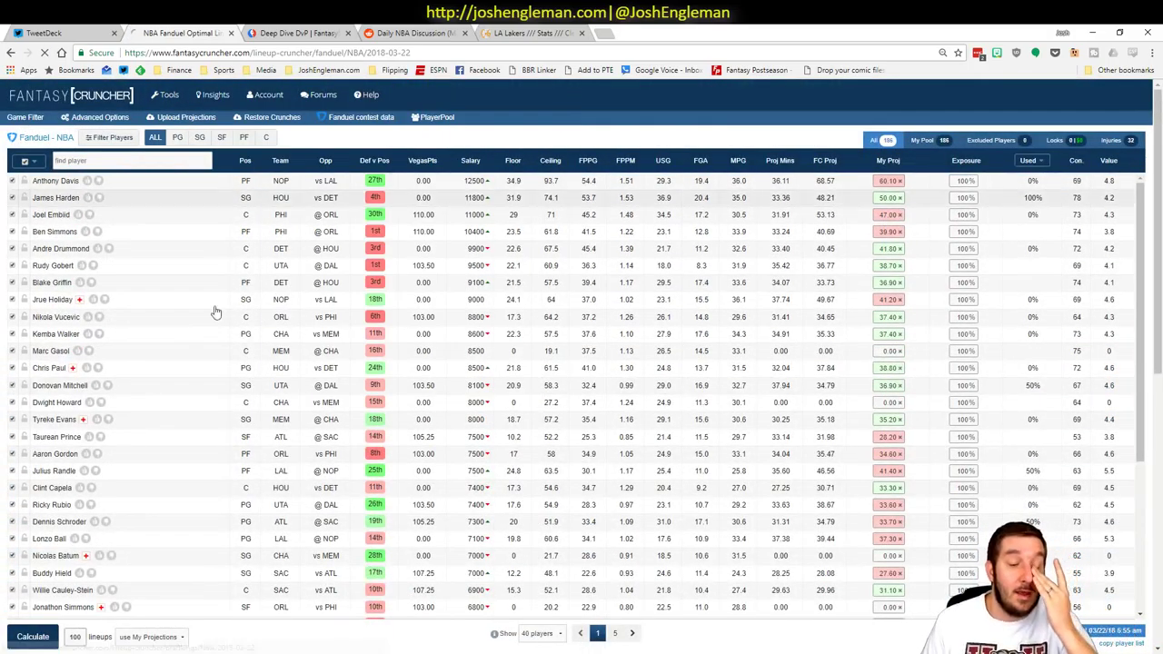
# Upload the projections copied from Excel's Daily sheet to the DraftKings NBA slate and return to the lineup cruncher.
pyautogui.hotkey('alt', 'Tab')
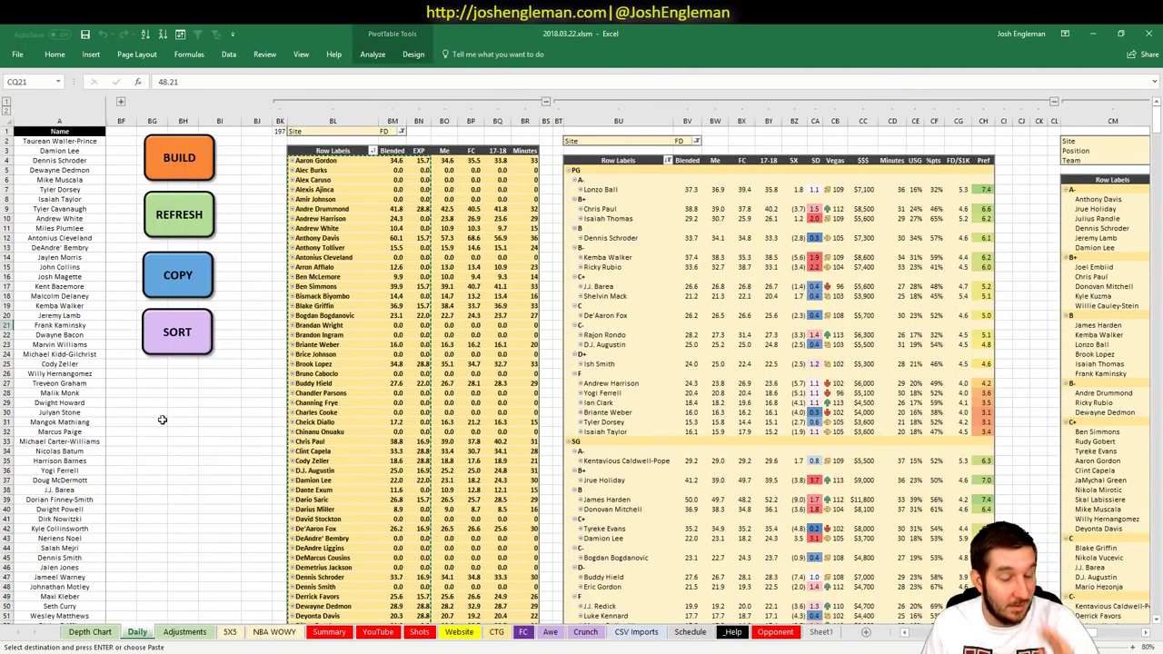
pyautogui.hotkey('alt', 'Tab')
pyautogui.click(186, 117)
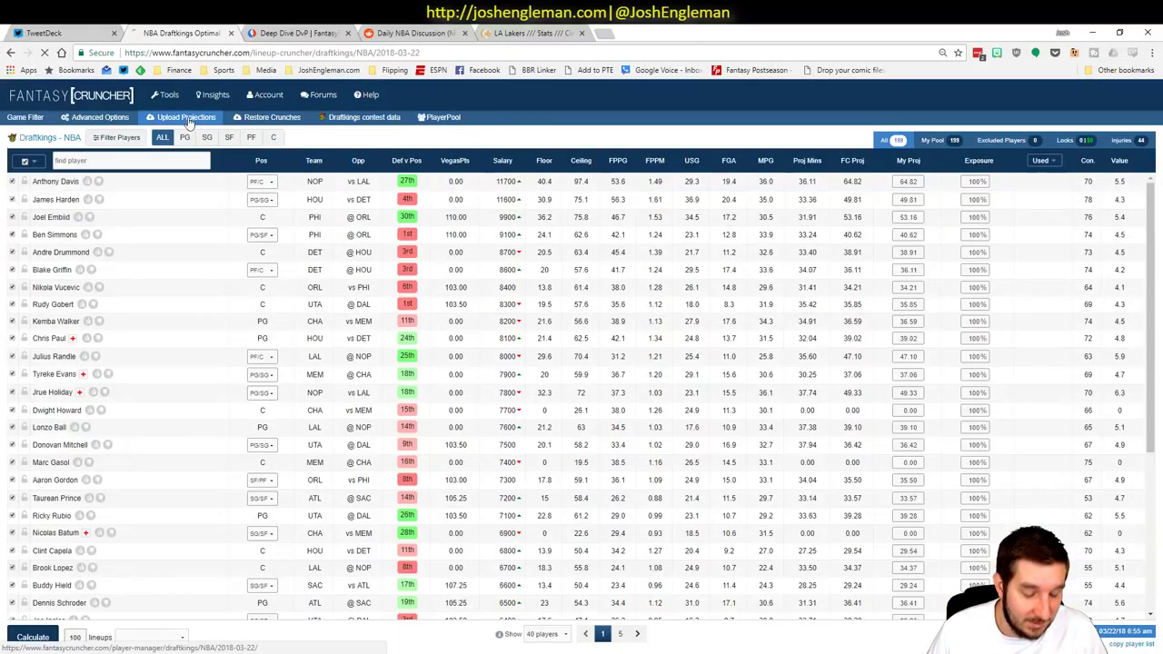
pyautogui.click(380, 223)
pyautogui.hotkey('ctrl', 'v')
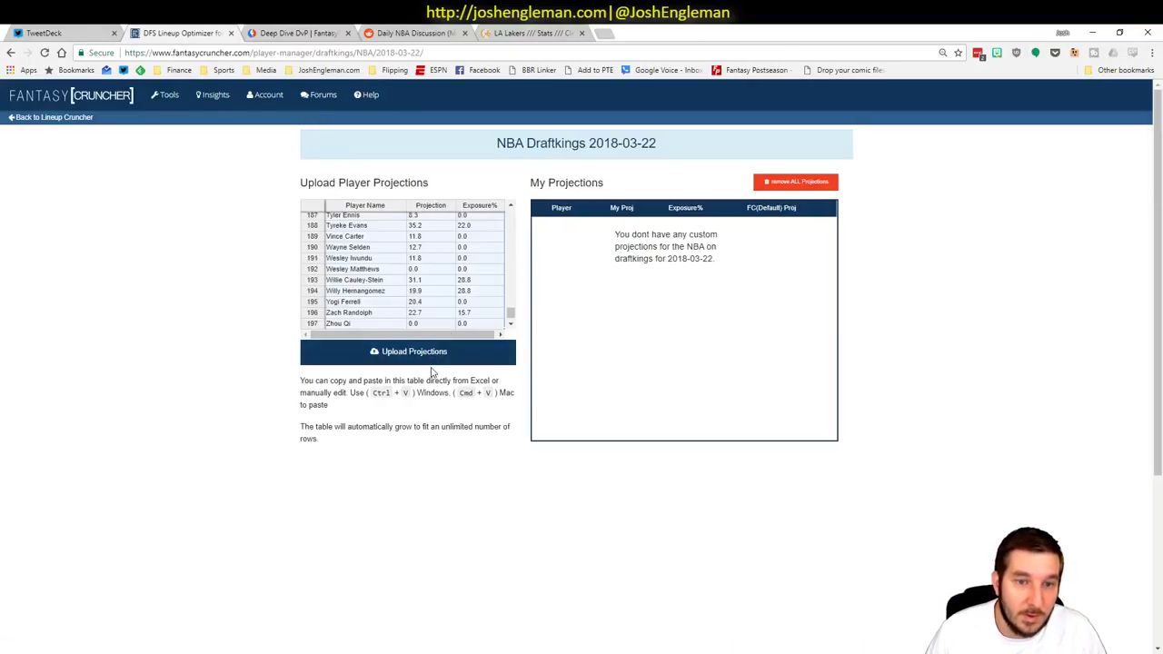
pyautogui.click(439, 359)
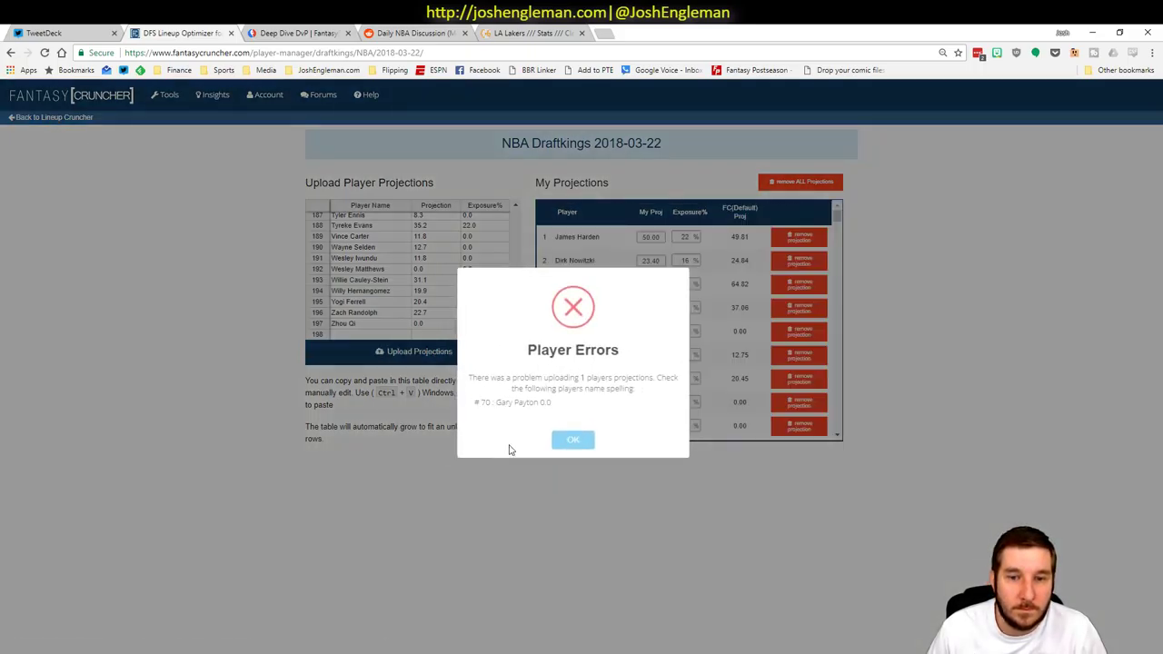
pyautogui.press('Return')
pyautogui.click(34, 118)
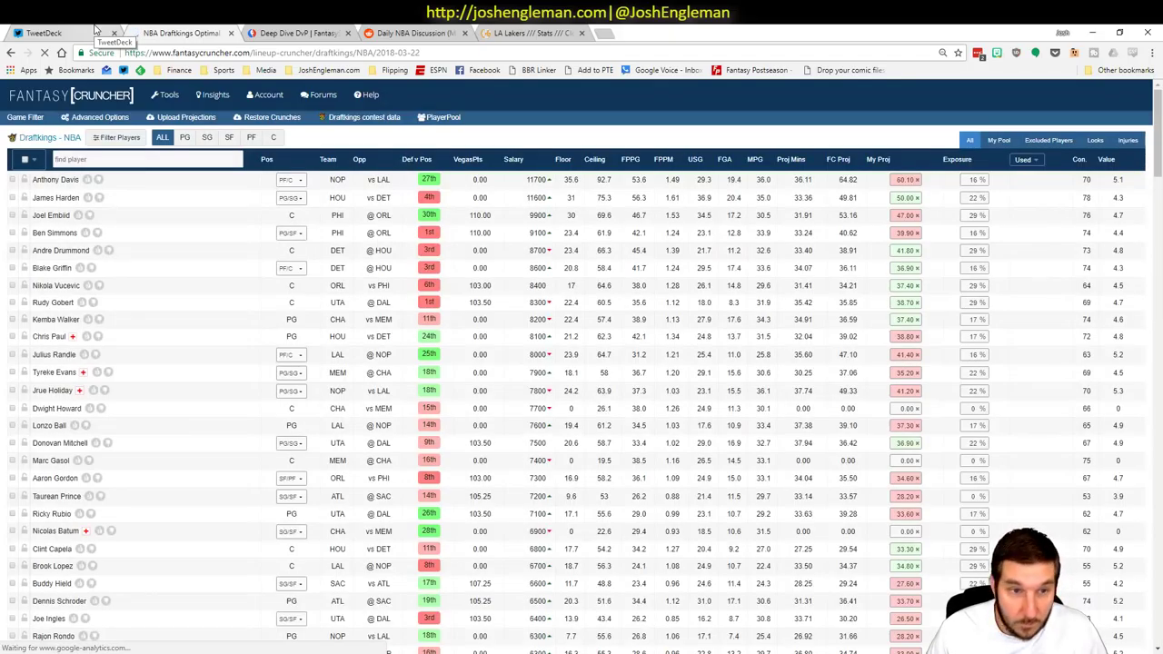
# Set the DraftKings lineup randomness to 10% and apply the 100% global exposure to all players.
pyautogui.click(93, 118)
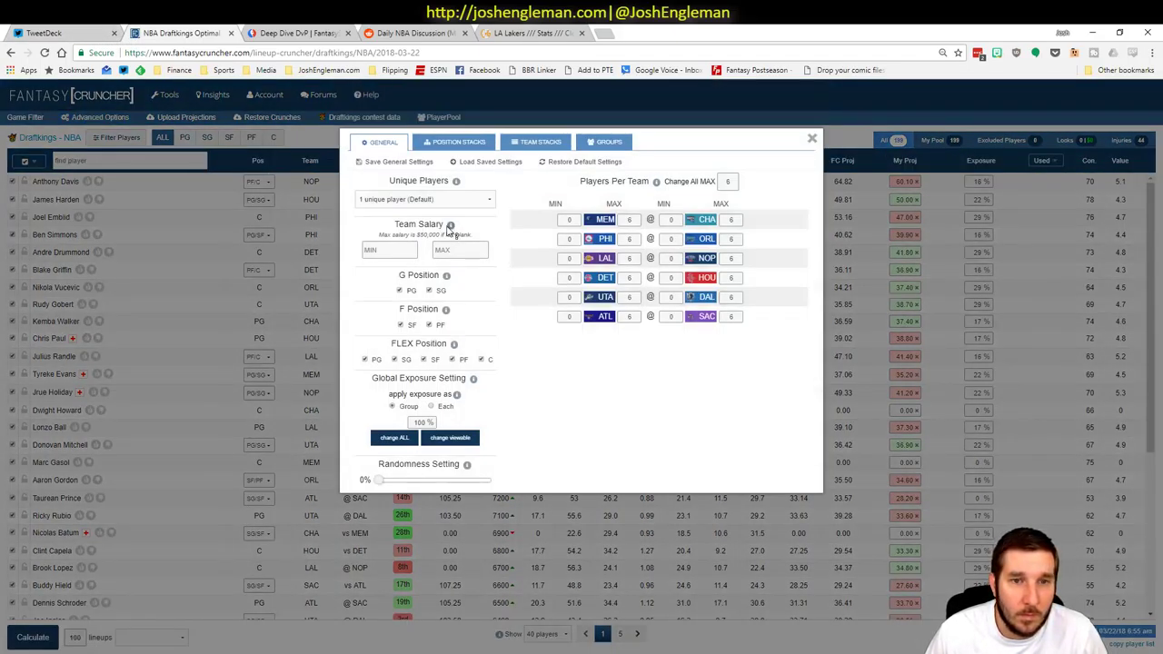
pyautogui.moveTo(385, 485); pyautogui.dragTo(389, 486)
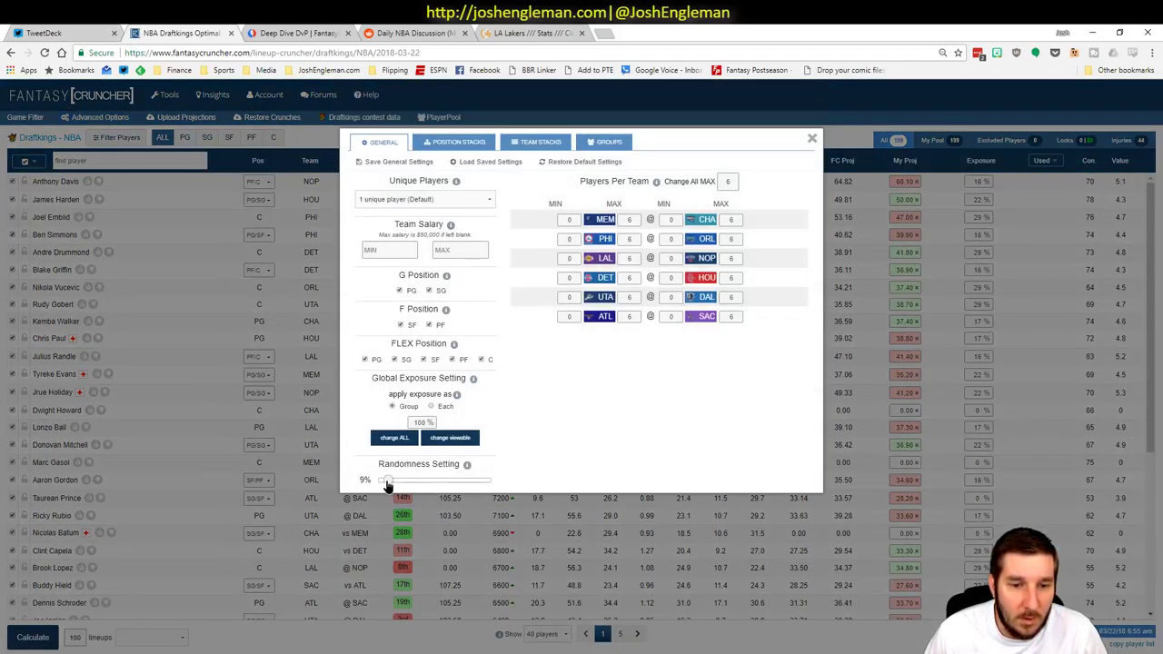
pyautogui.click(394, 437)
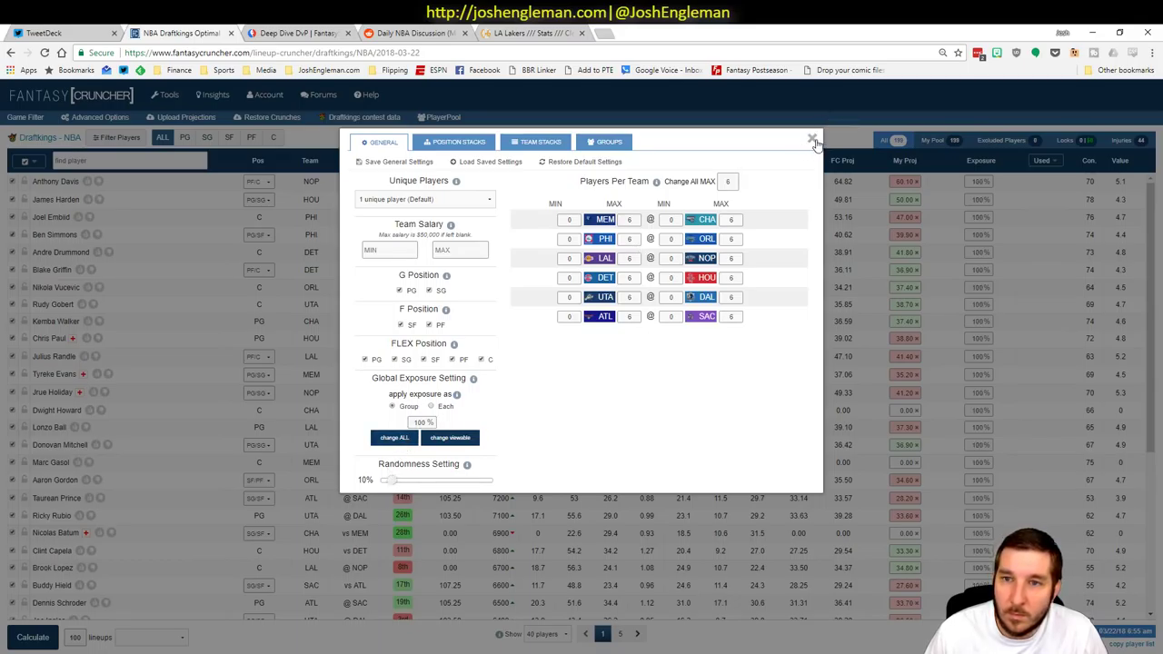
pyautogui.click(811, 139)
# Calculate 100 DraftKings lineups using My Projections.
pyautogui.click(151, 637)
pyautogui.click(121, 601)
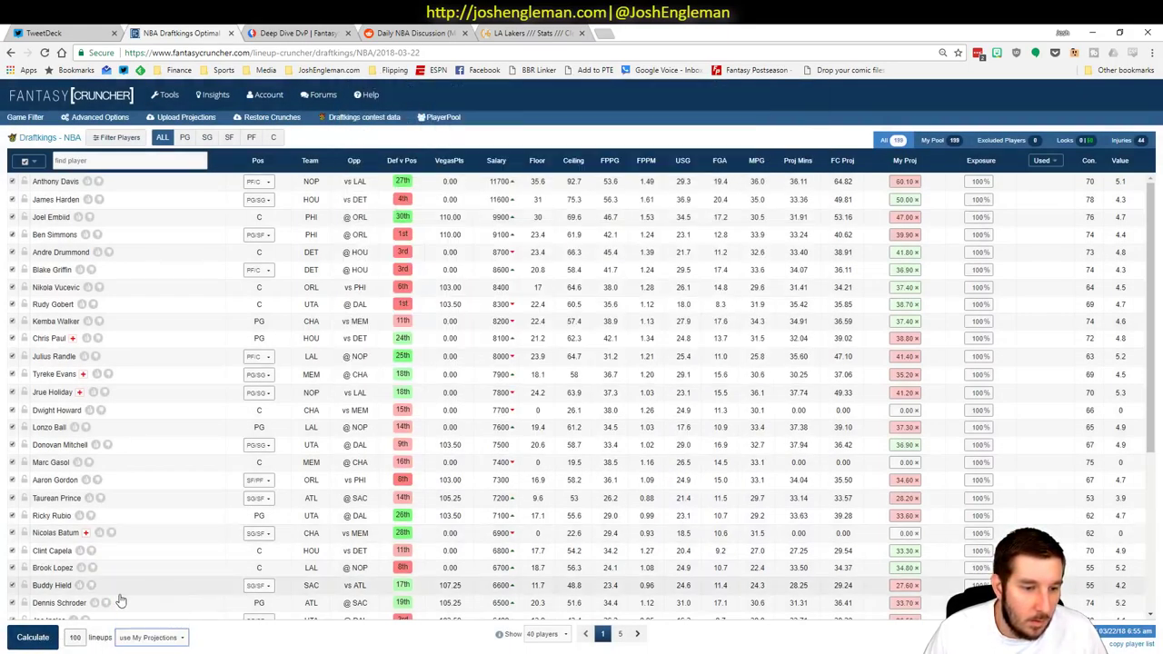
pyautogui.click(34, 637)
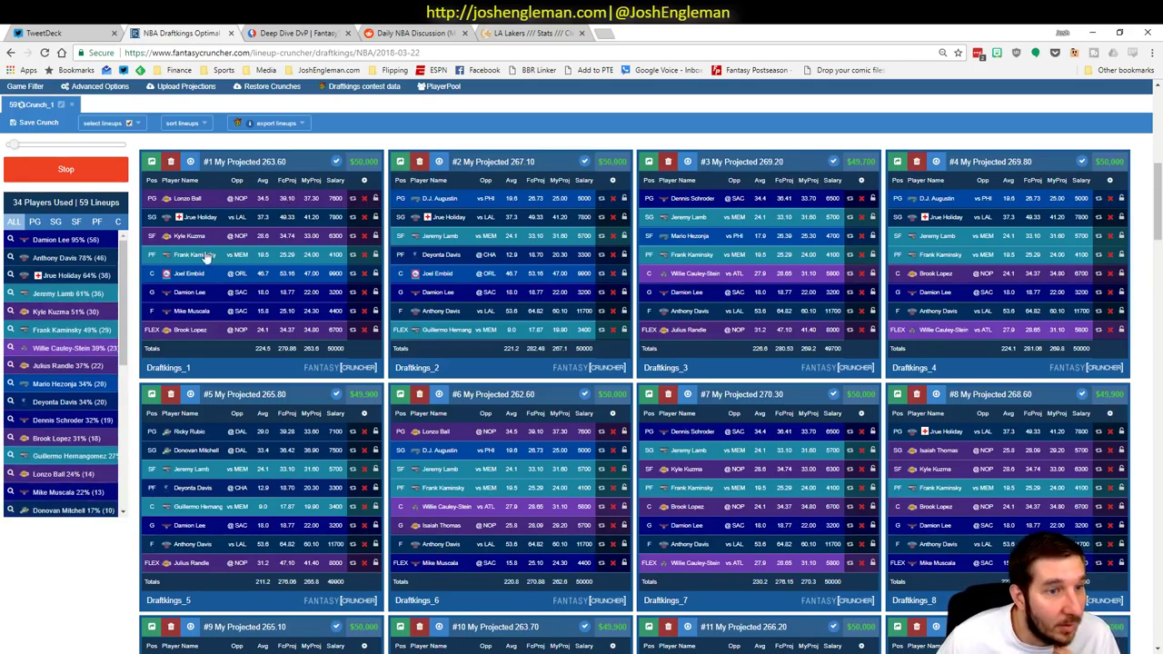
# Filter the lineups to Anthony Davis, Kyle Kuzma, Damion Lee, Jeremy Lamb and Willie Cauley-Stein, and sort them by My Projected.
pyautogui.click(10, 258)
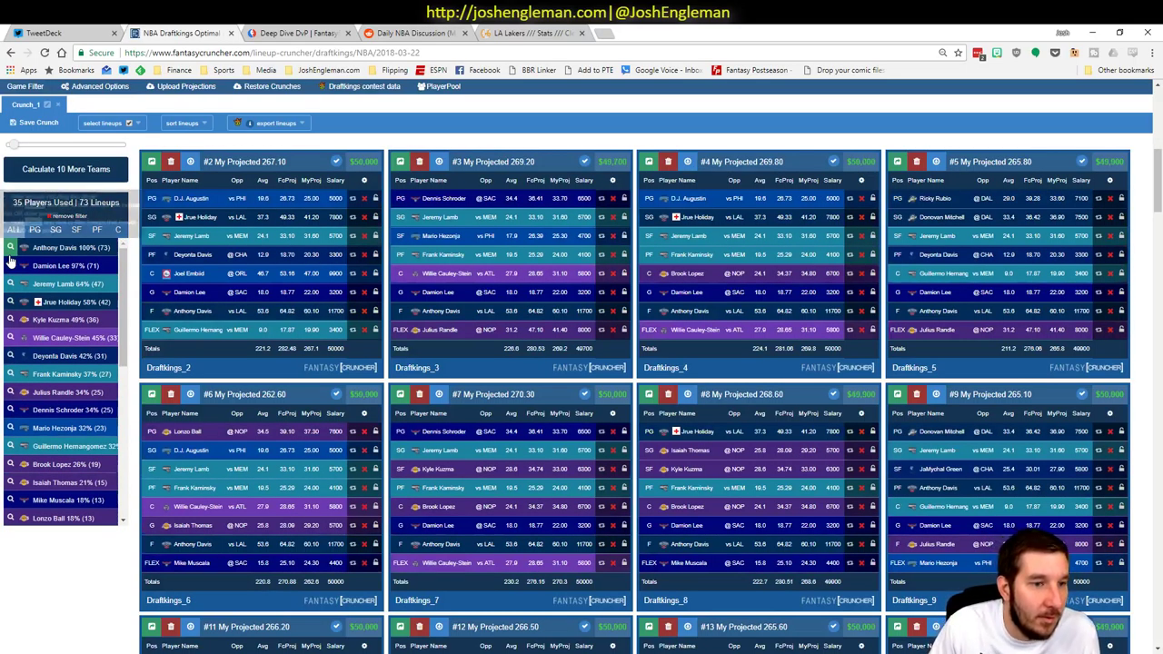
pyautogui.click(11, 321)
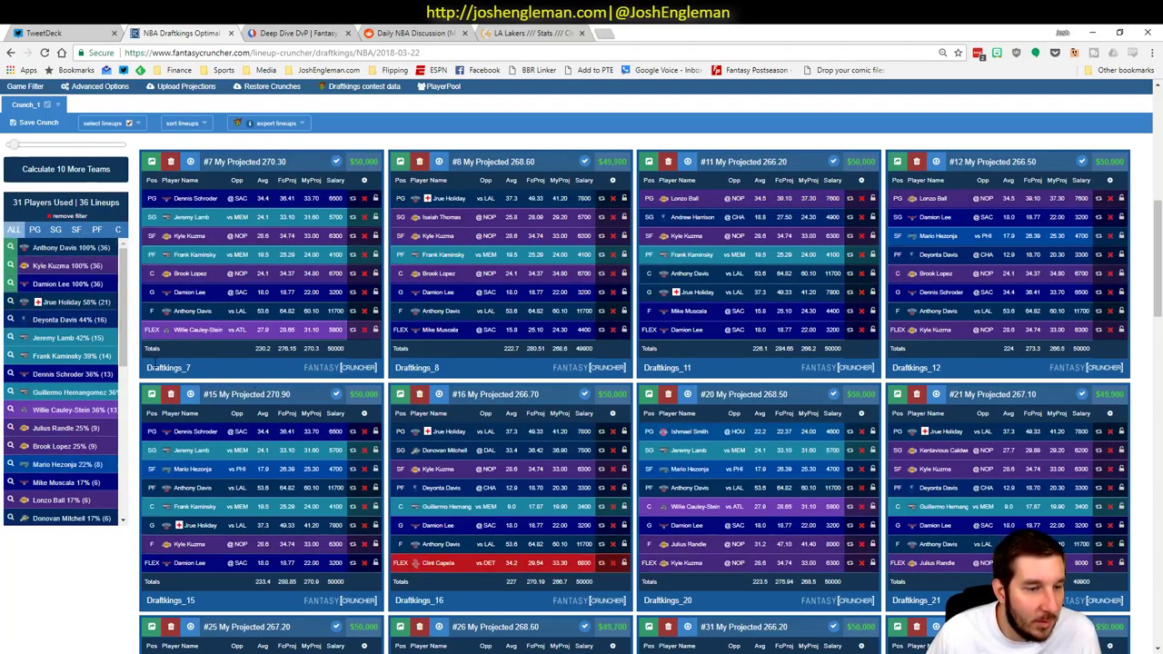
pyautogui.click(10, 337)
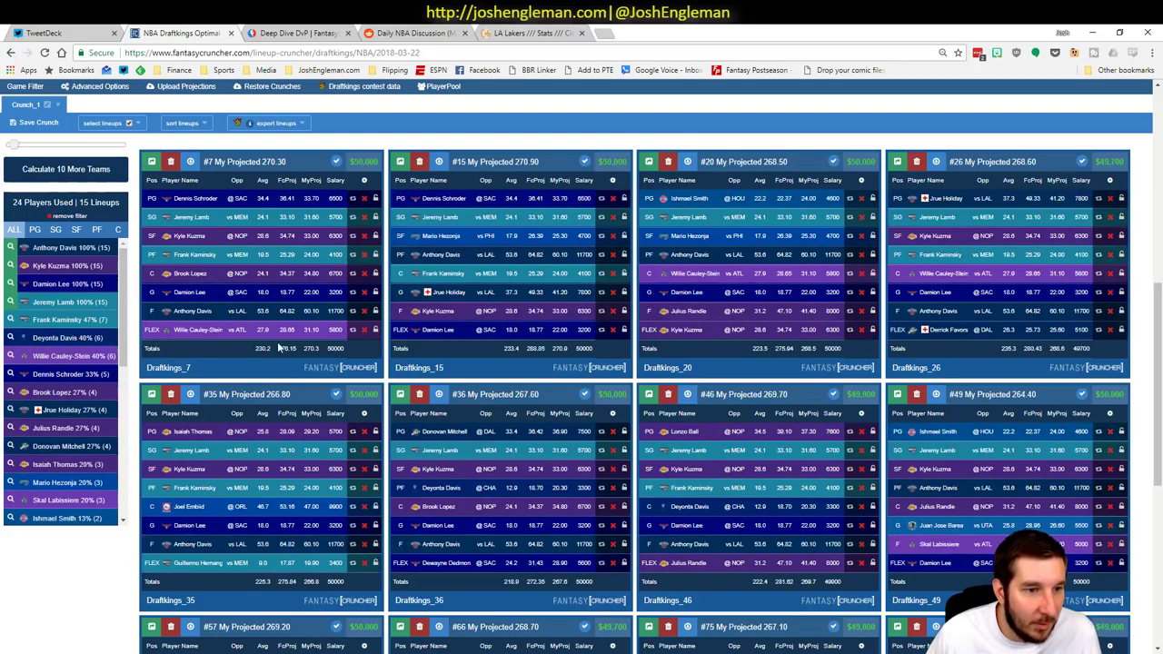
pyautogui.click(10, 355)
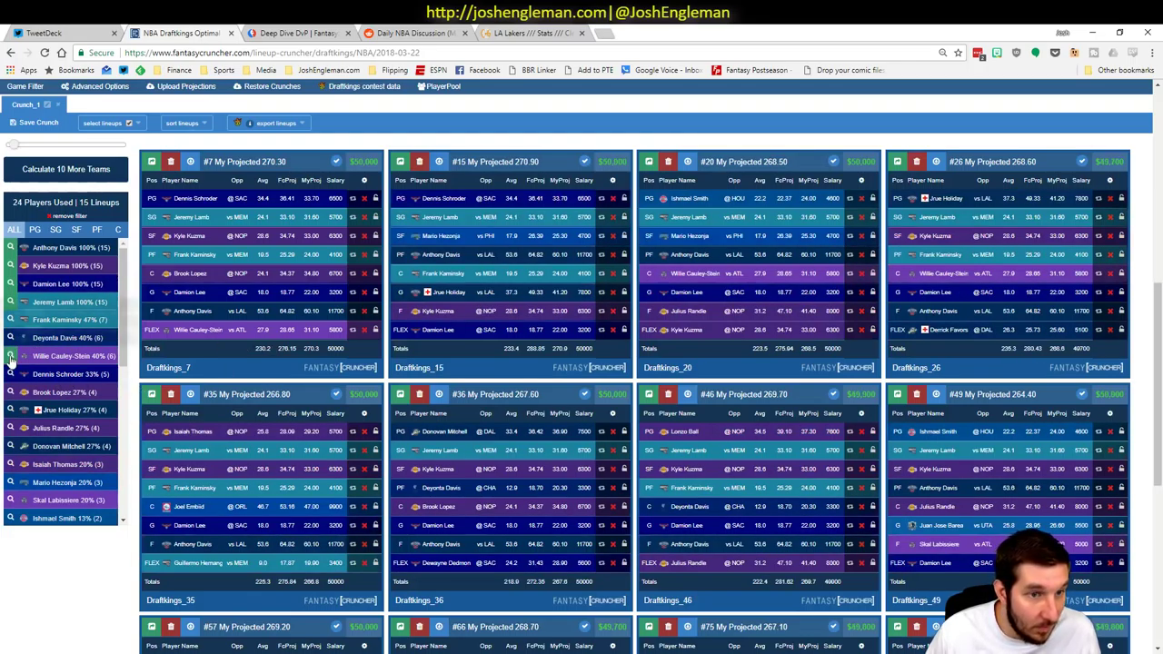
pyautogui.click(186, 122)
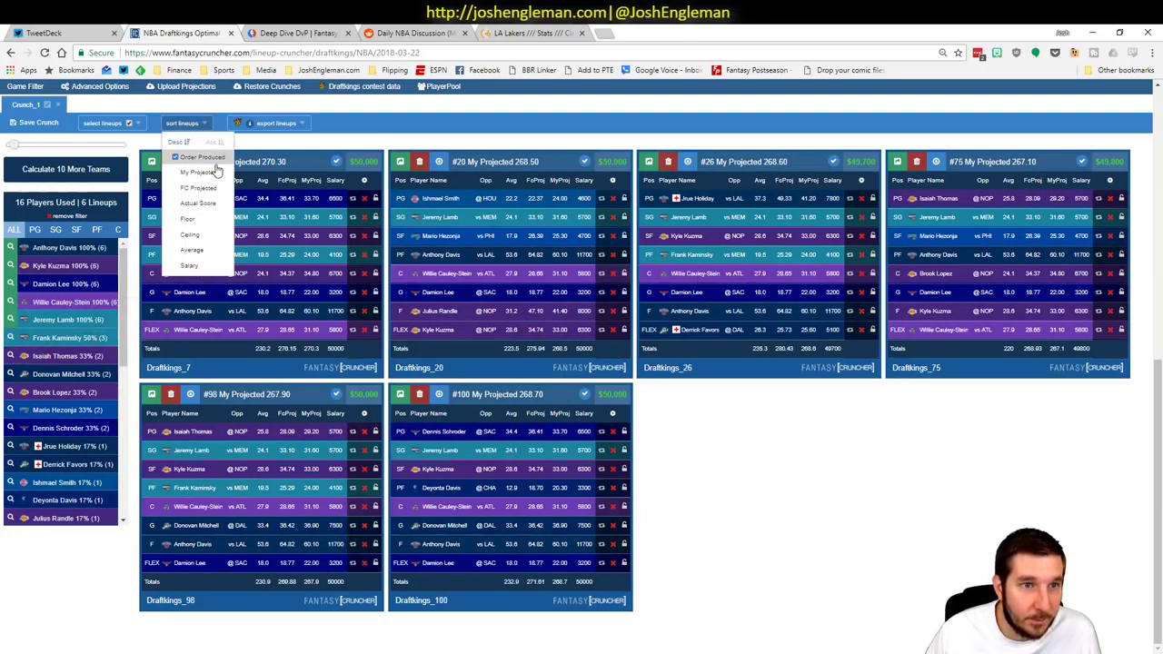
pyautogui.click(214, 171)
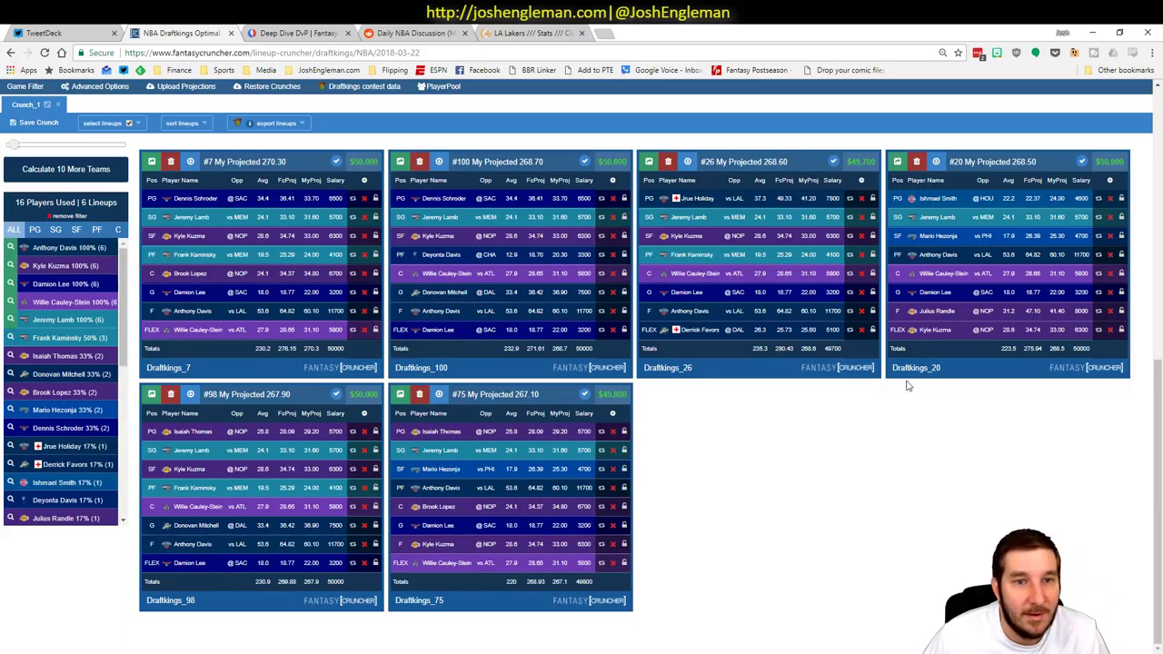
# Switch back to Excel's Daily sheet and clear the pending copy selection.
pyautogui.scroll(3, 947, 408)
pyautogui.scroll(4, 893, 338)
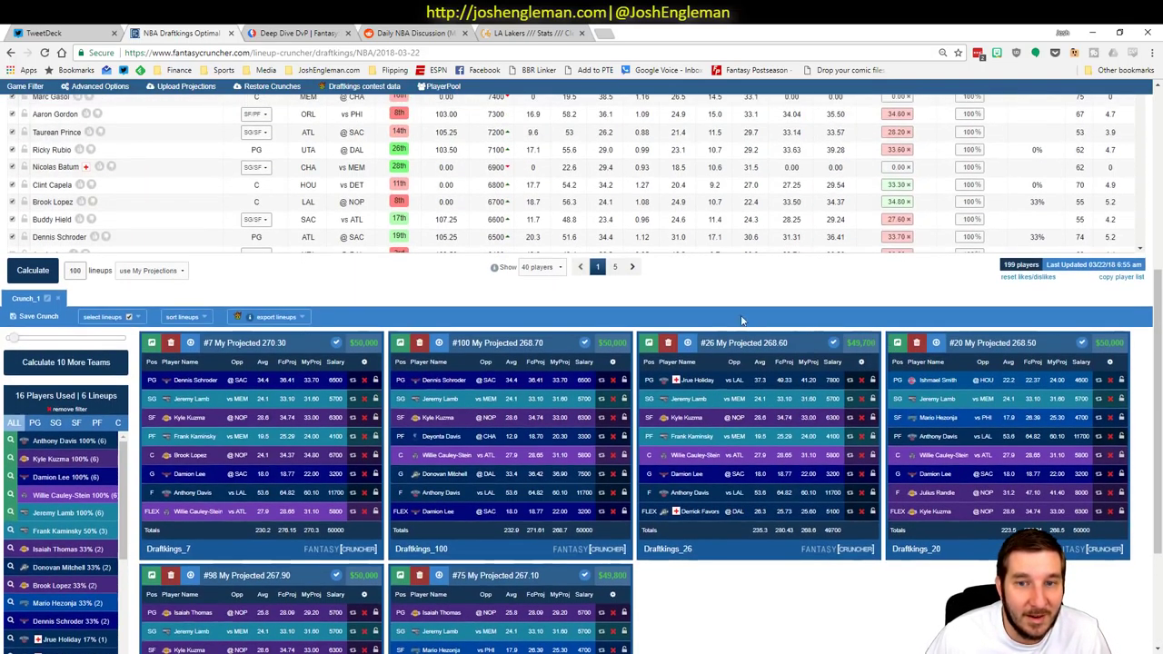
pyautogui.scroll(-7, 307, 364)
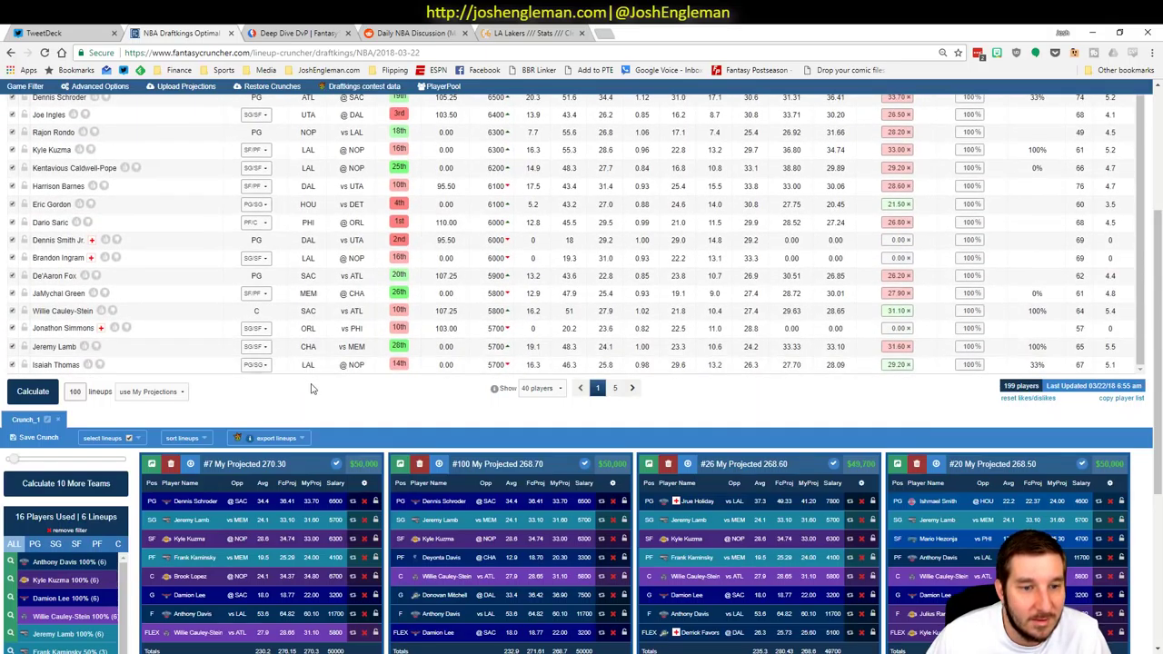
pyautogui.scroll(12, 768, 532)
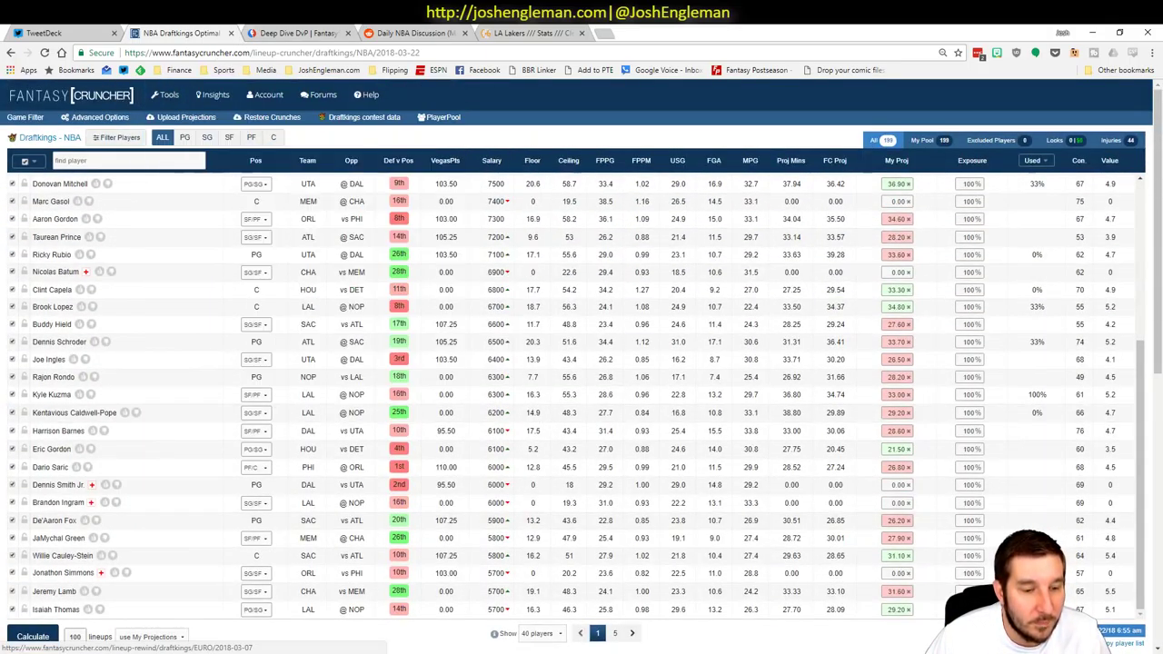
pyautogui.hotkey('alt', 'Tab')
pyautogui.click(266, 441)
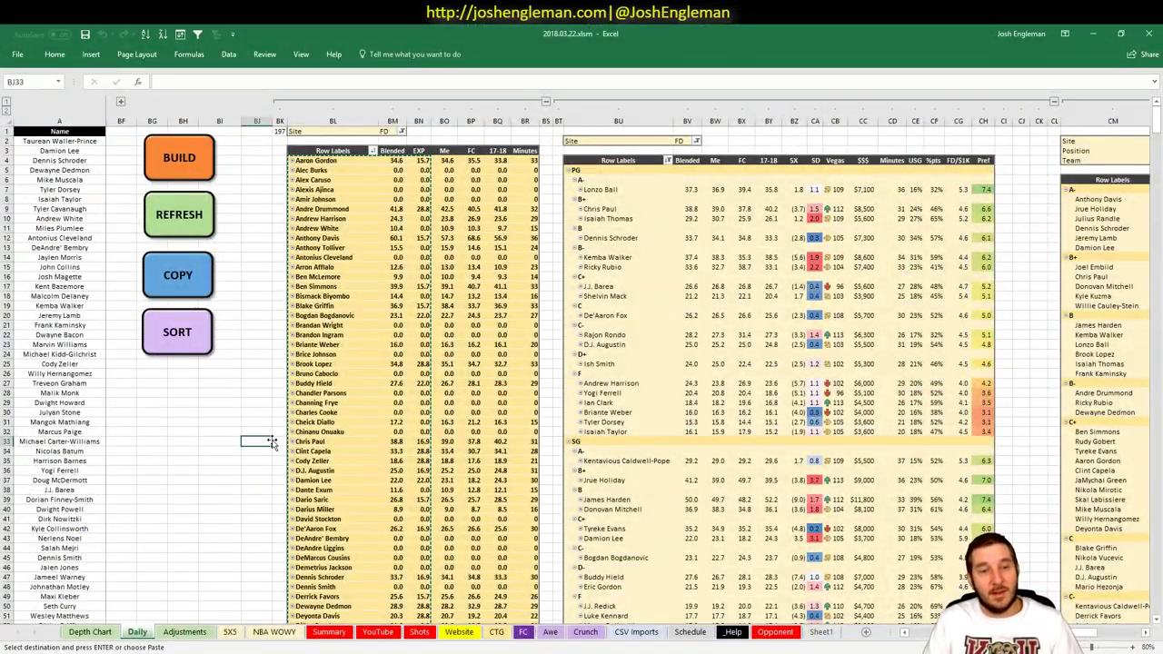
pyautogui.press('Escape')
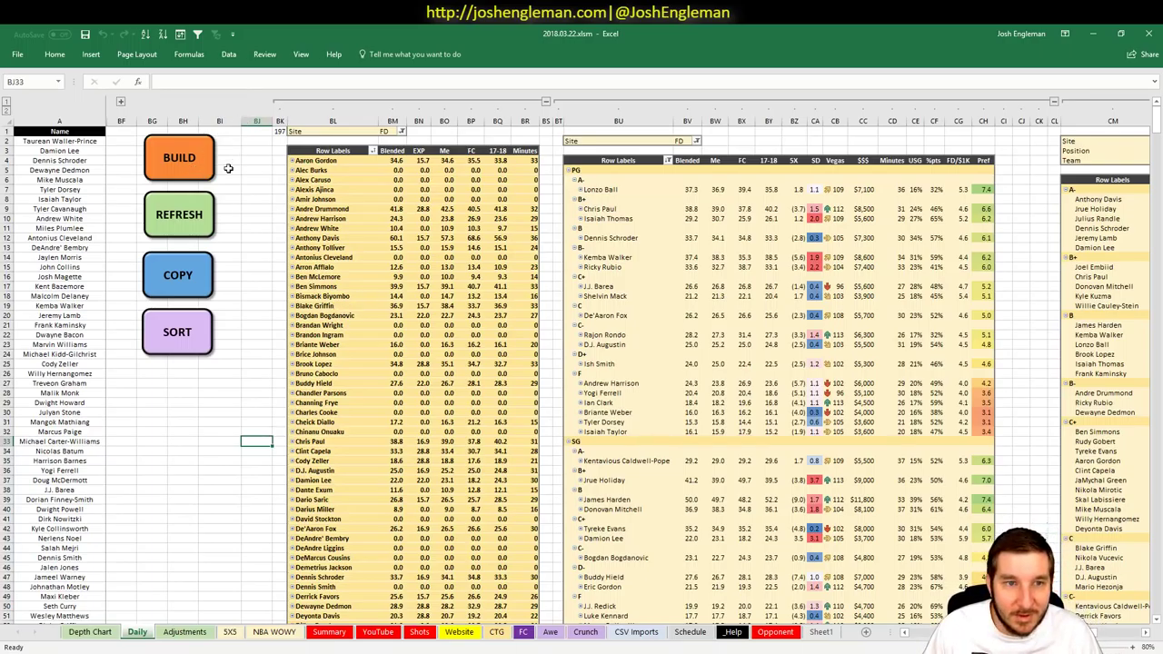
pyautogui.click(256, 160)
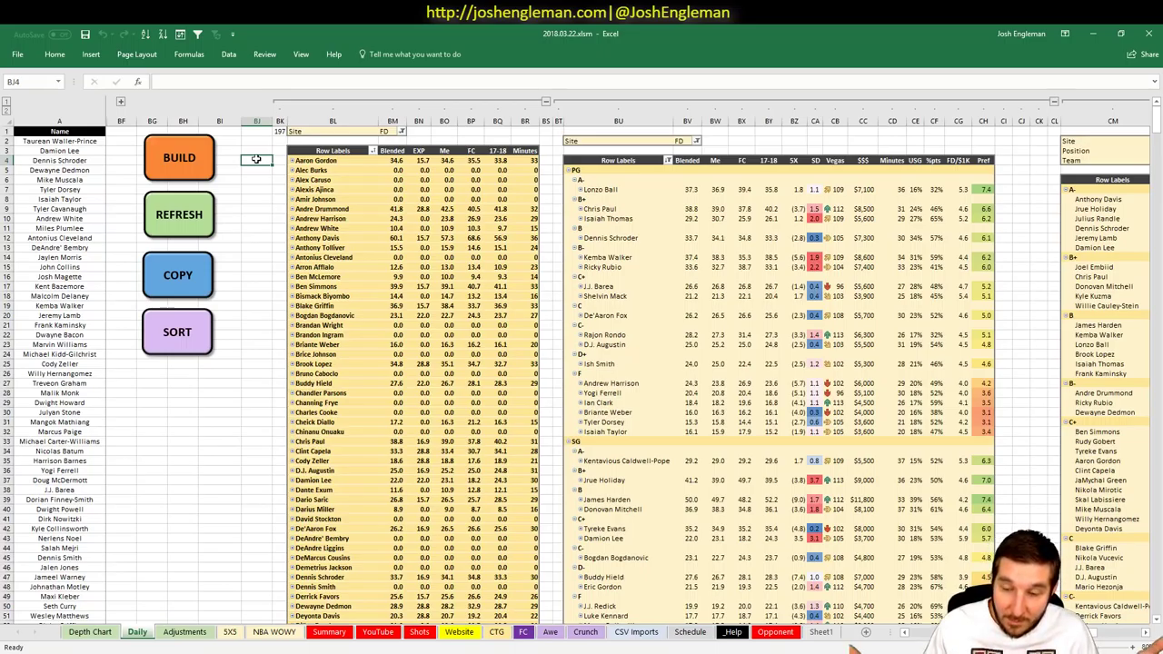